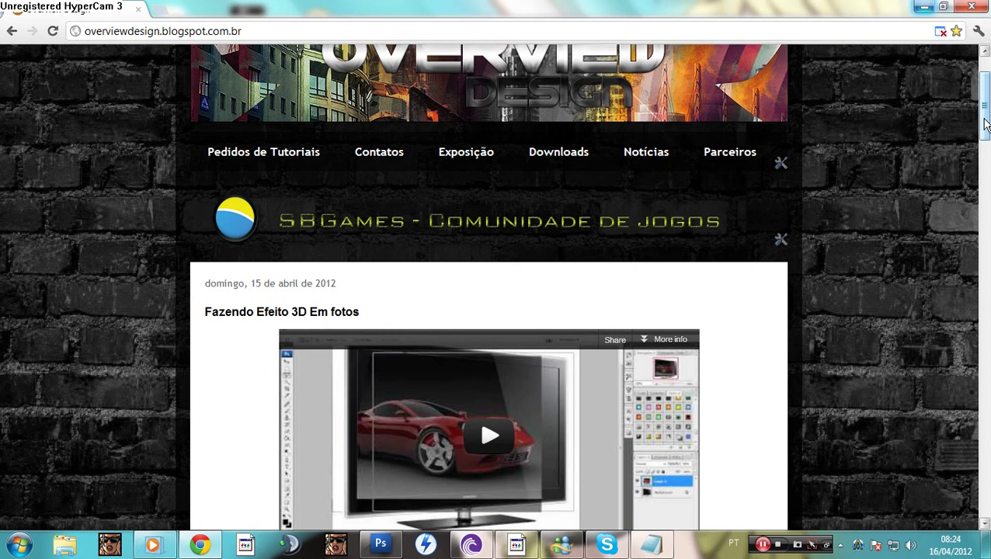
- View the blog's Pedidos de Tutoriais page and return to the blog's home page
scroll(985, 125, up, 2)
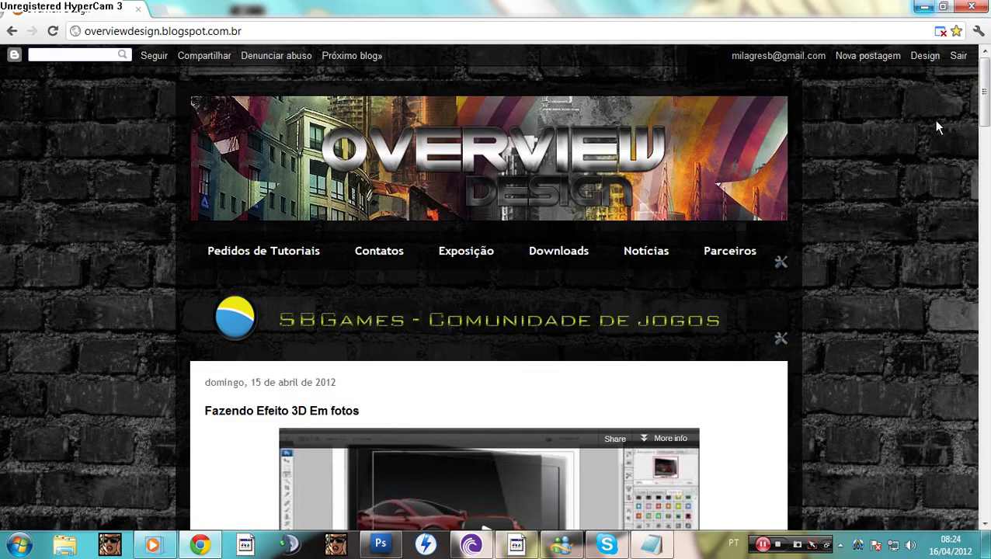
click(230, 262)
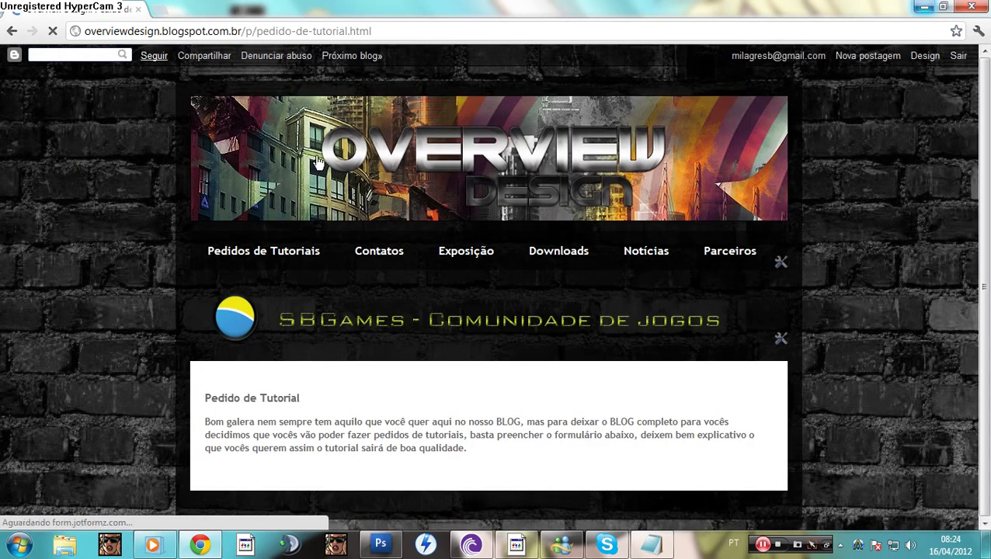
click(316, 159)
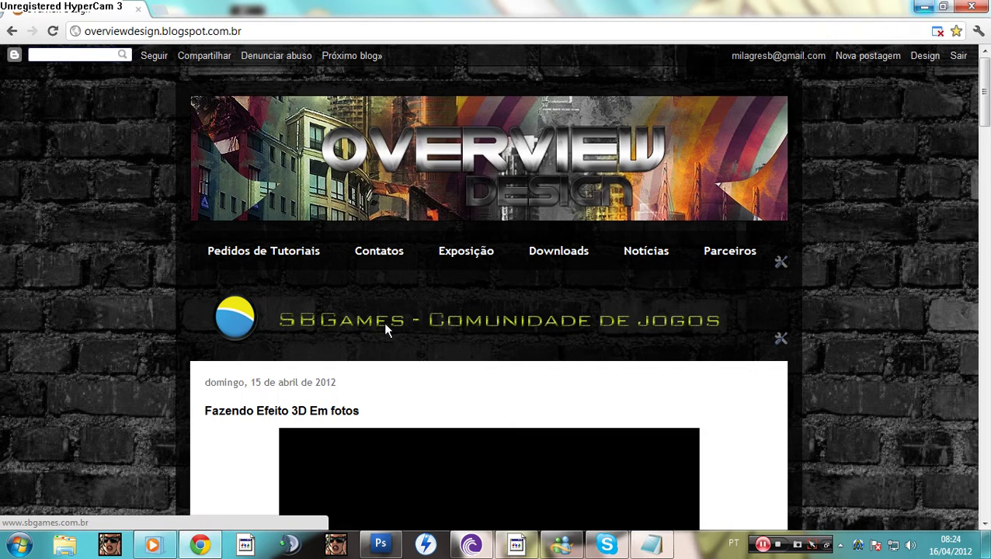
- Open the SBGames community forum from the blog banner, look through its sections and close it
click(385, 329)
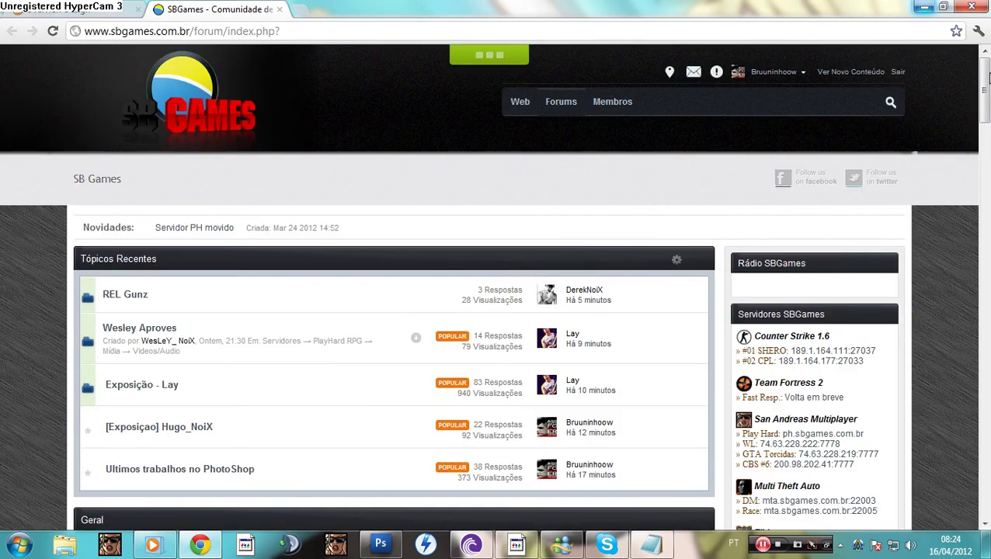
drag(985, 90, 985, 173)
scroll(184, 340, down, 3)
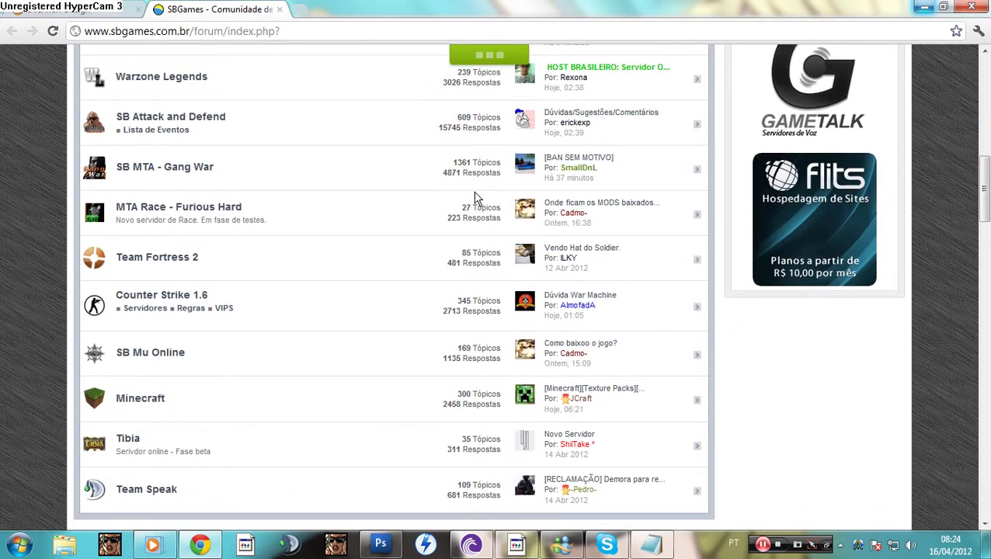
click(279, 9)
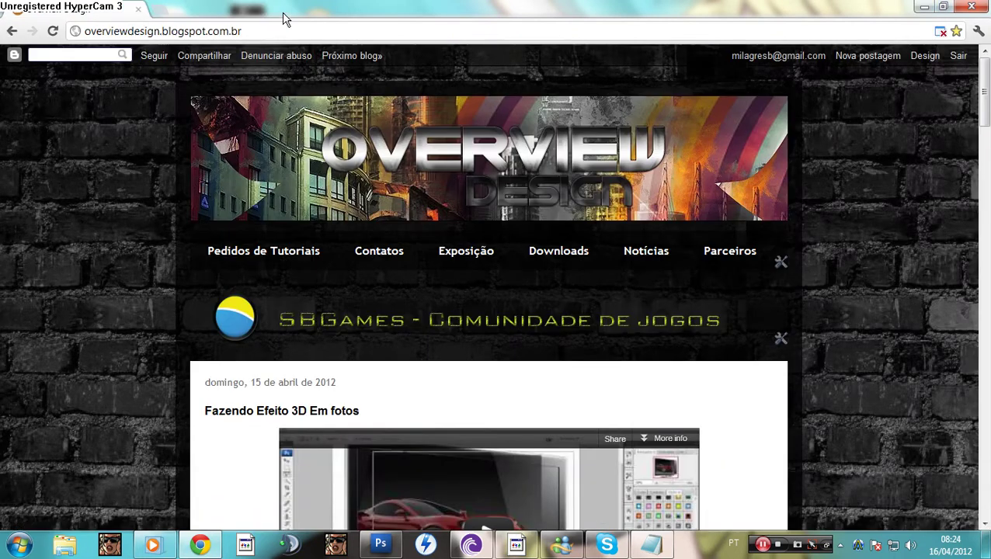
- Switch to Photoshop and start opening an image, looking through the files in the Downloads folder
click(380, 543)
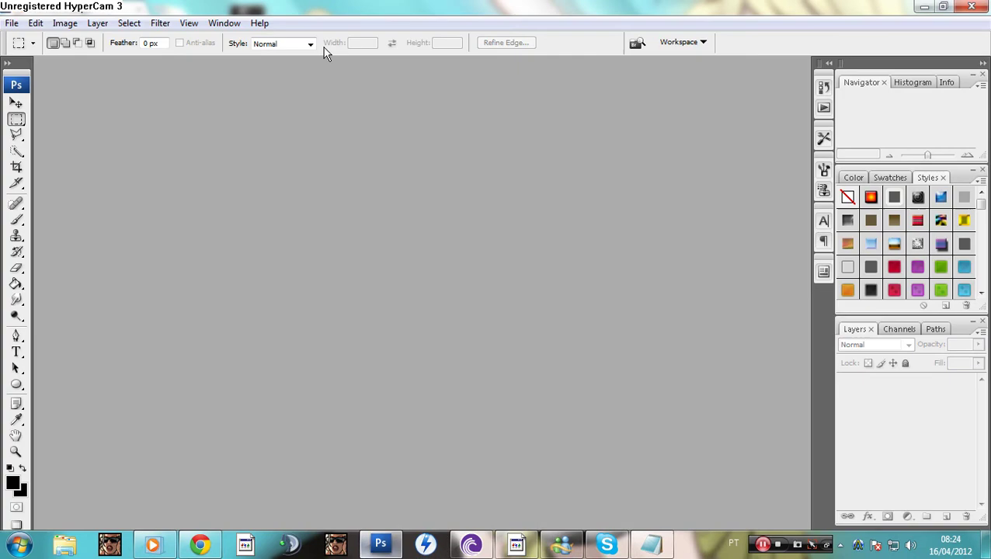
double_click(274, 266)
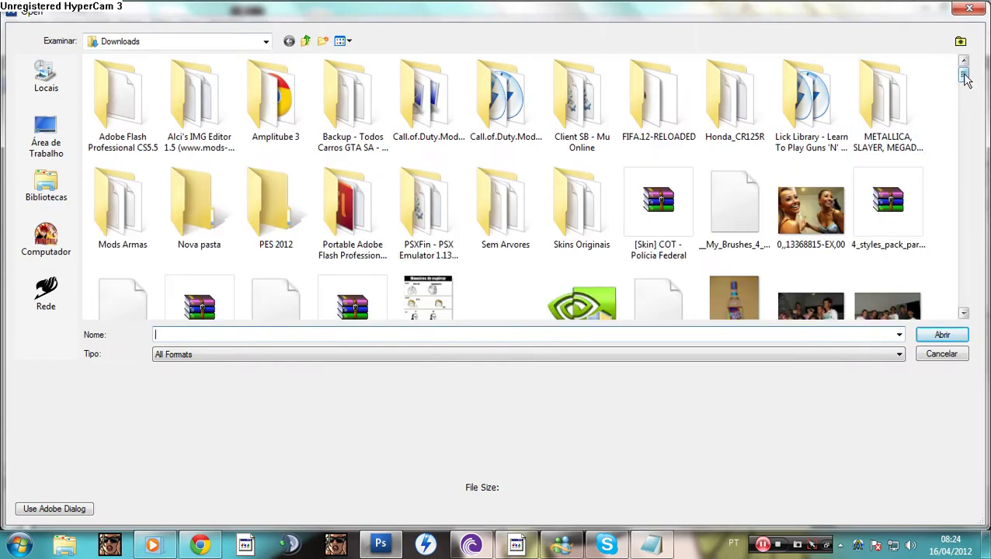
drag(962, 77, 963, 93)
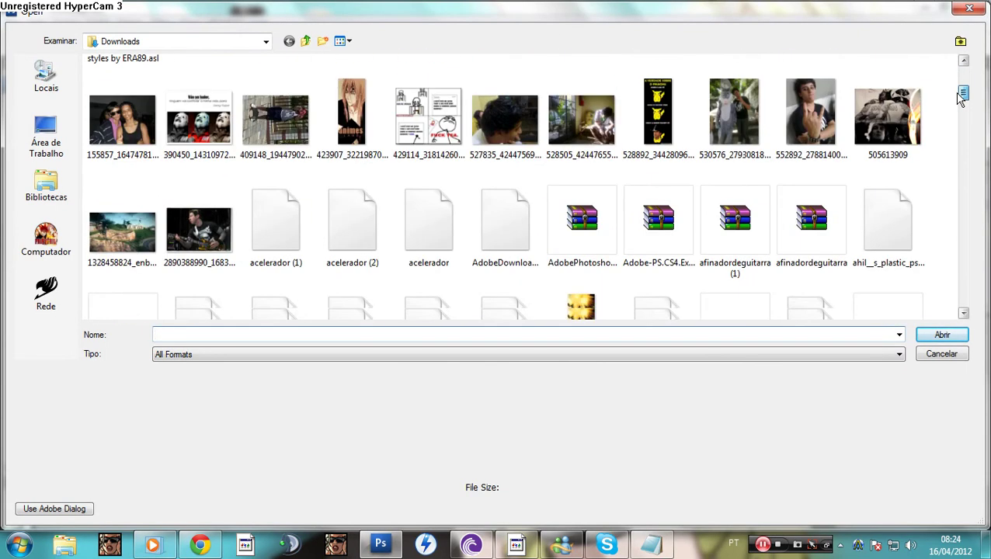
click(582, 124)
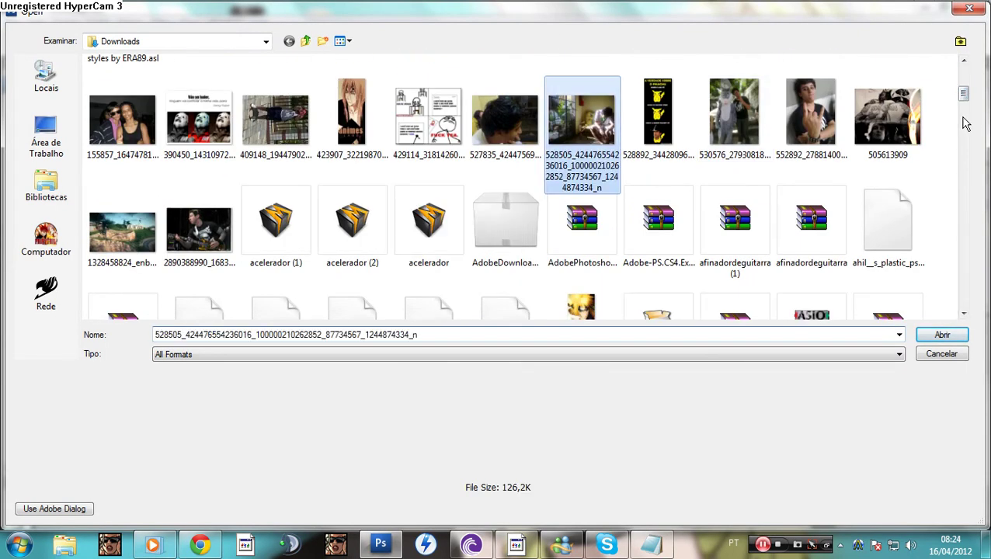
drag(965, 129, 962, 118)
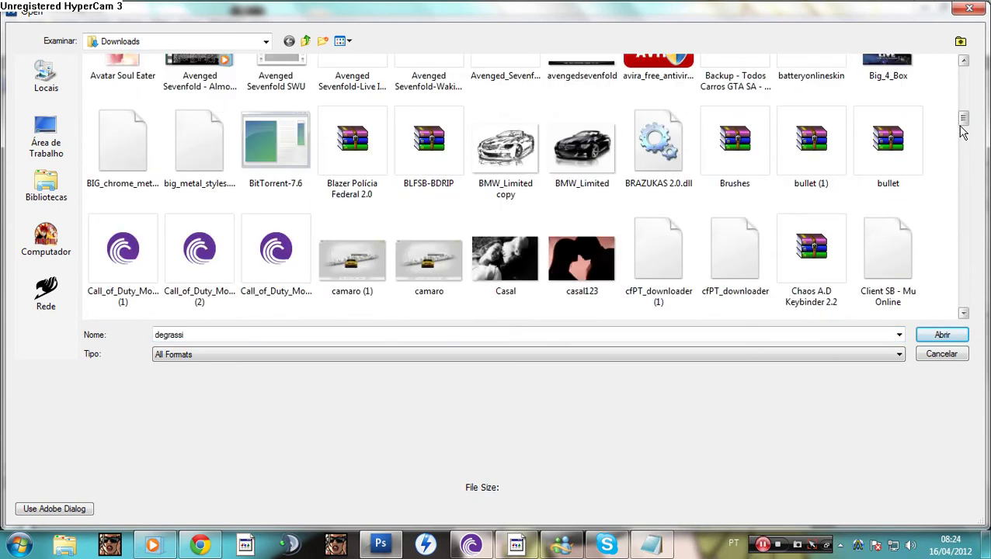
- Go from Downloads to its parent user folder and enter the Imagens folder
click(306, 40)
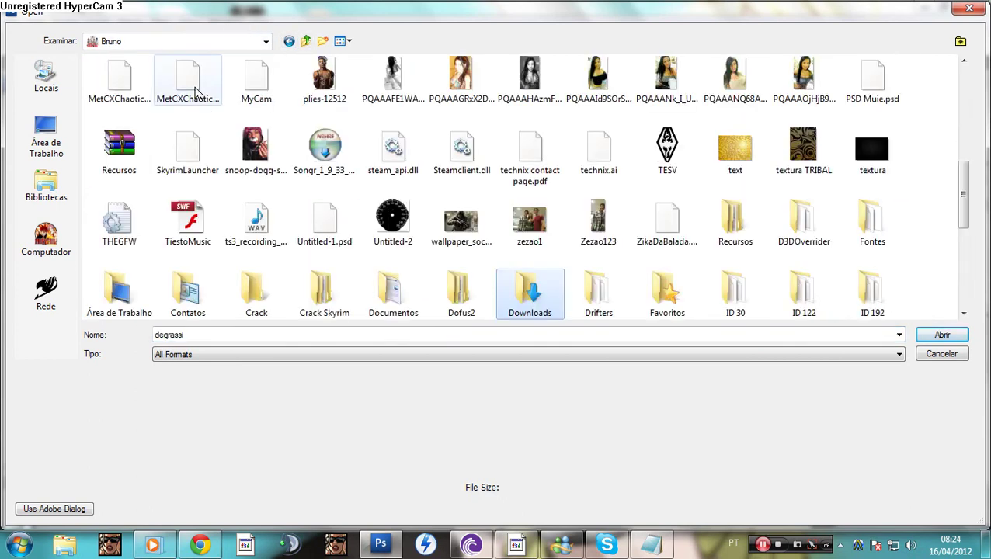
click(194, 89)
text(steam_api)
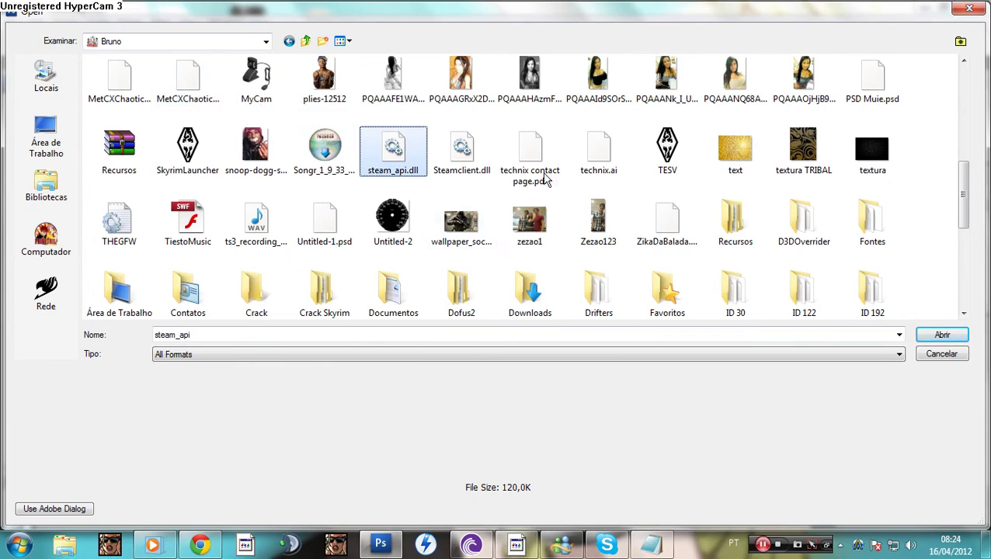
click(578, 237)
scroll(578, 237, down, 3)
click(190, 152)
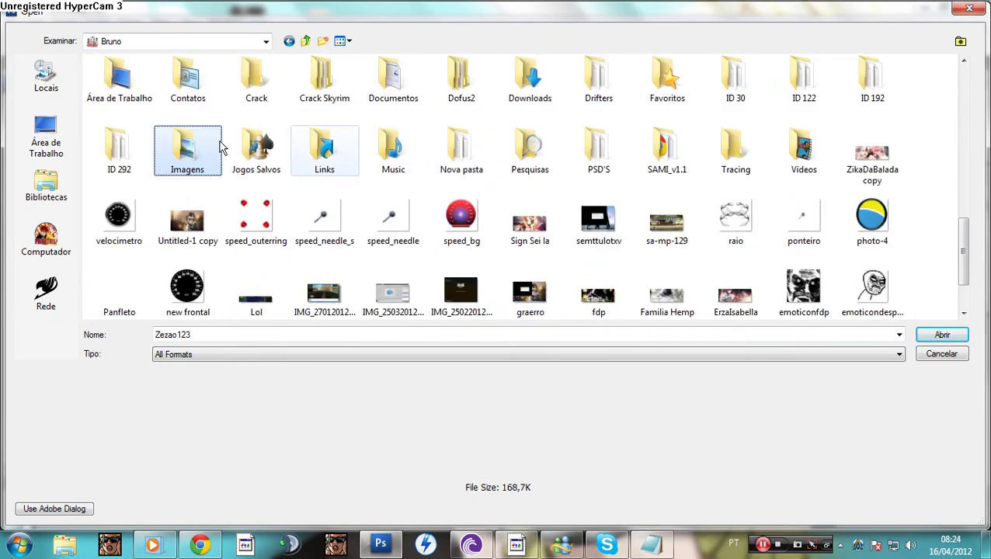
double_click(194, 161)
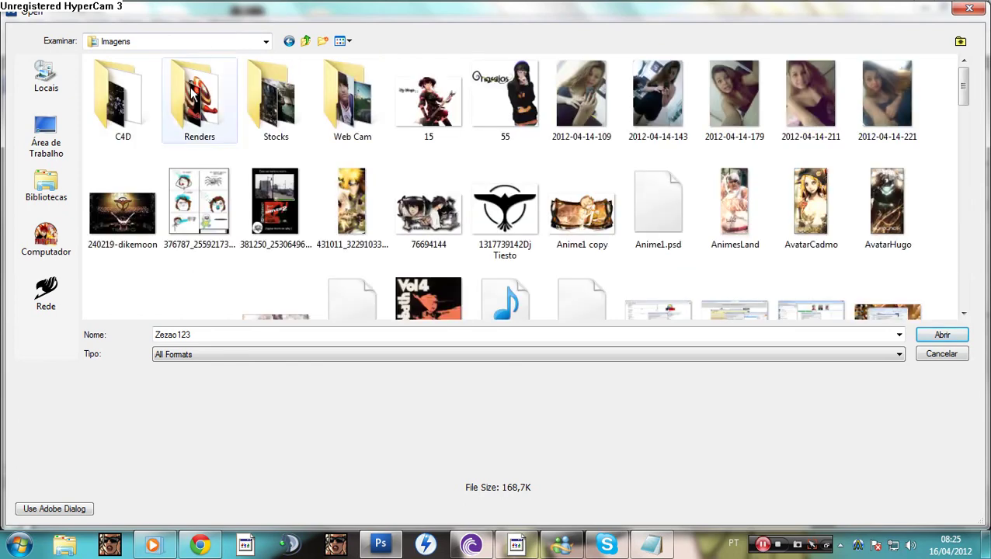
- Open the Dead Space 2 wallpaper image from the Stocks folder
click(268, 107)
double_click(268, 107)
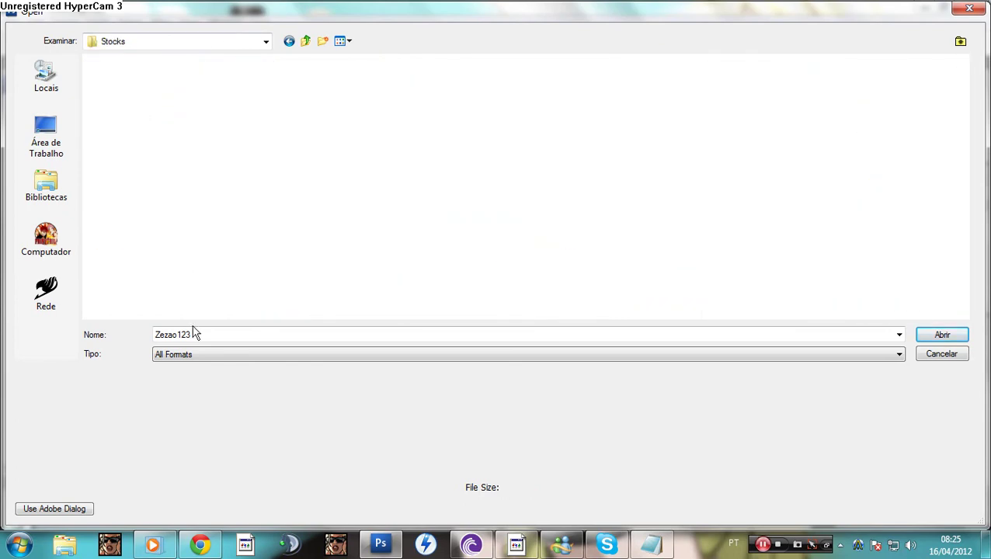
click(330, 163)
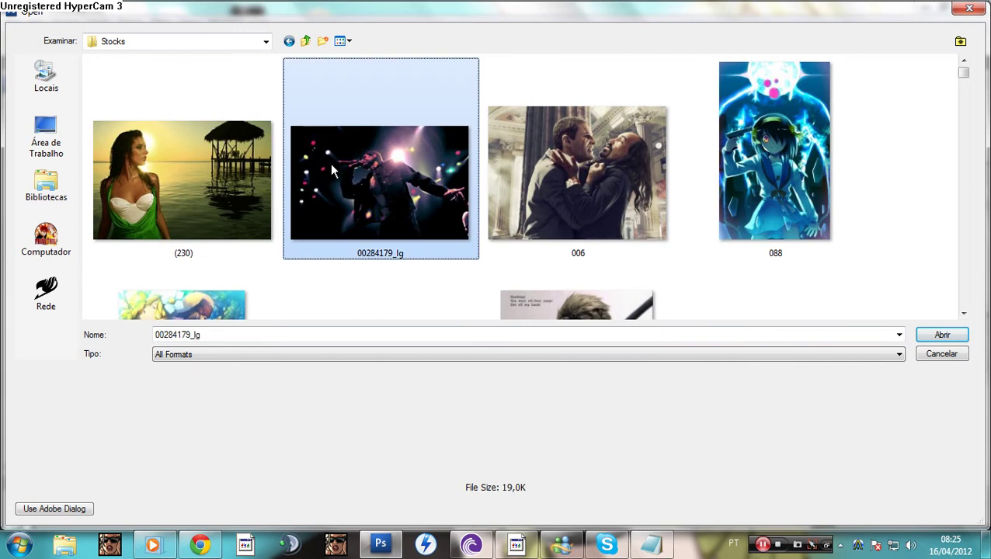
scroll(963, 74, down, 10)
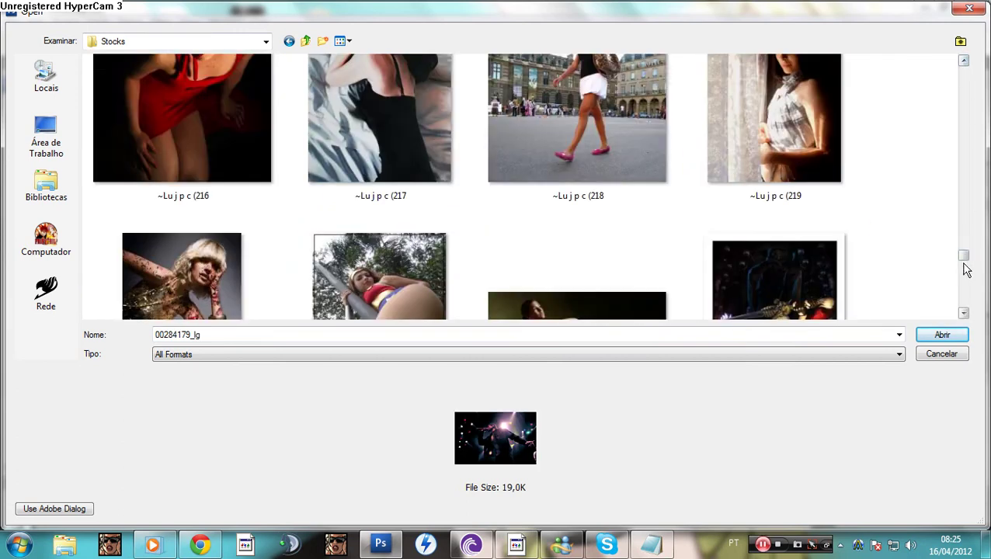
drag(963, 264, 924, 283)
double_click(564, 219)
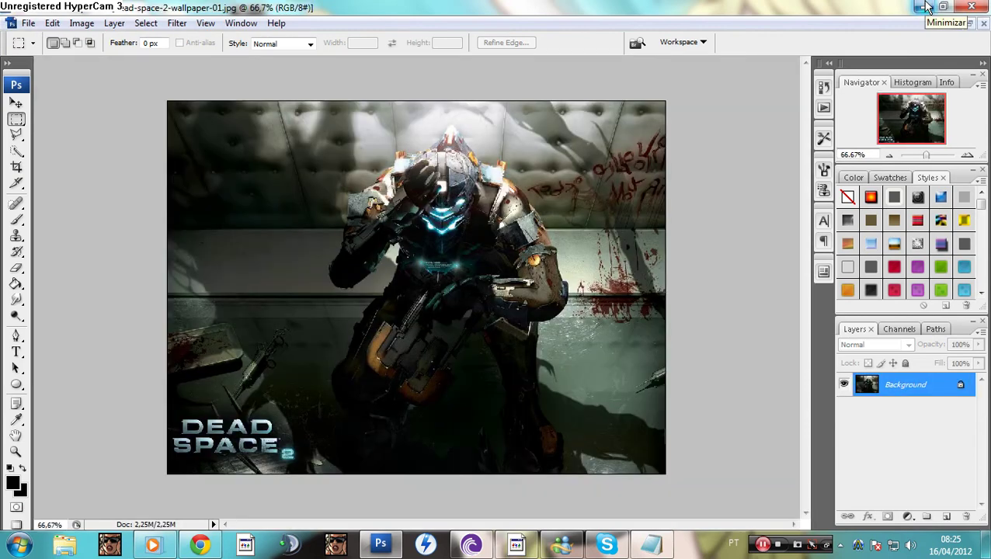
key(ctrl+o)
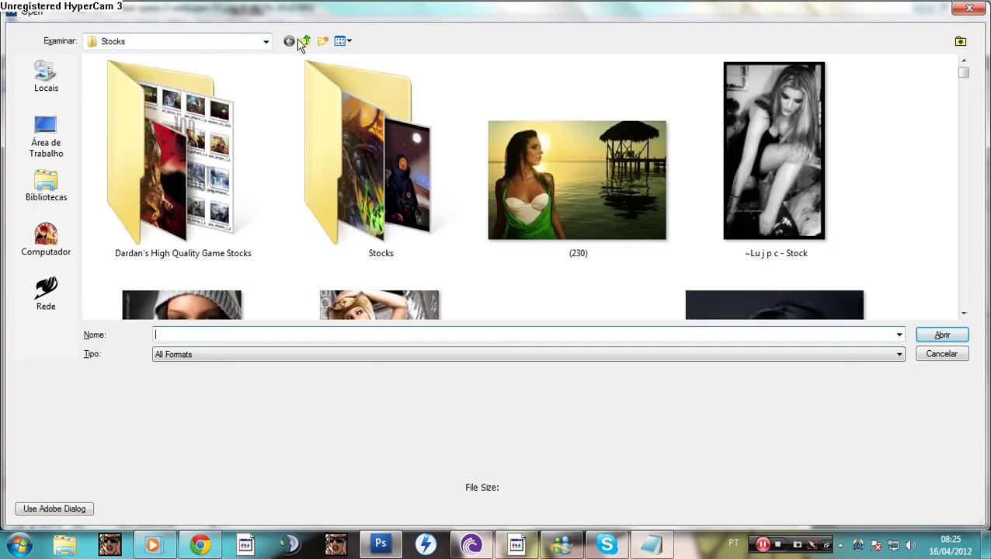
click(306, 41)
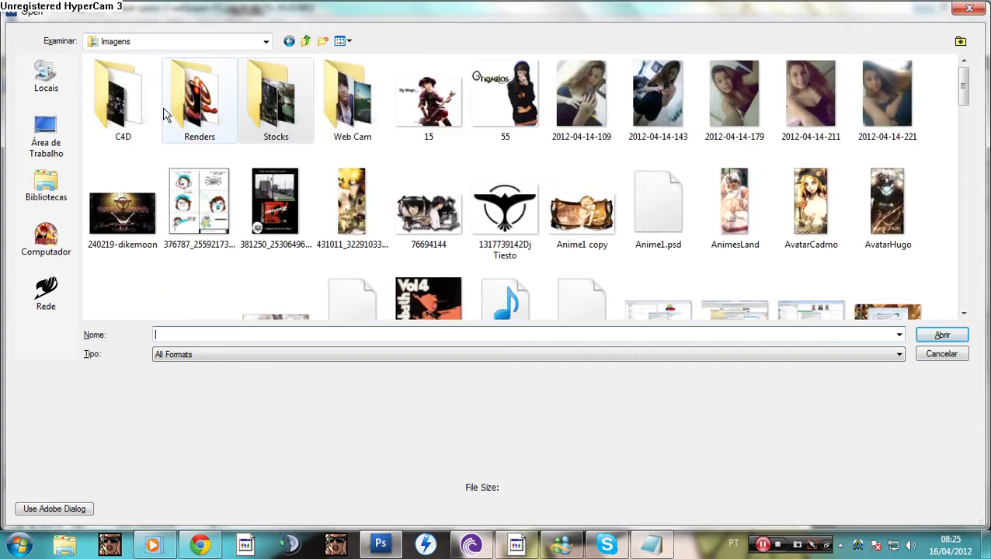
double_click(114, 109)
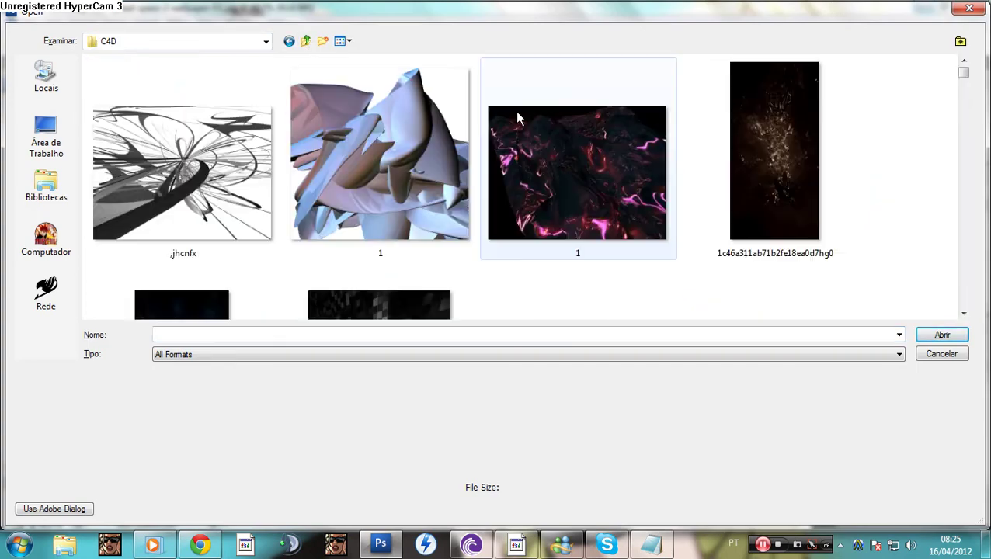
drag(965, 71, 878, 126)
click(380, 186)
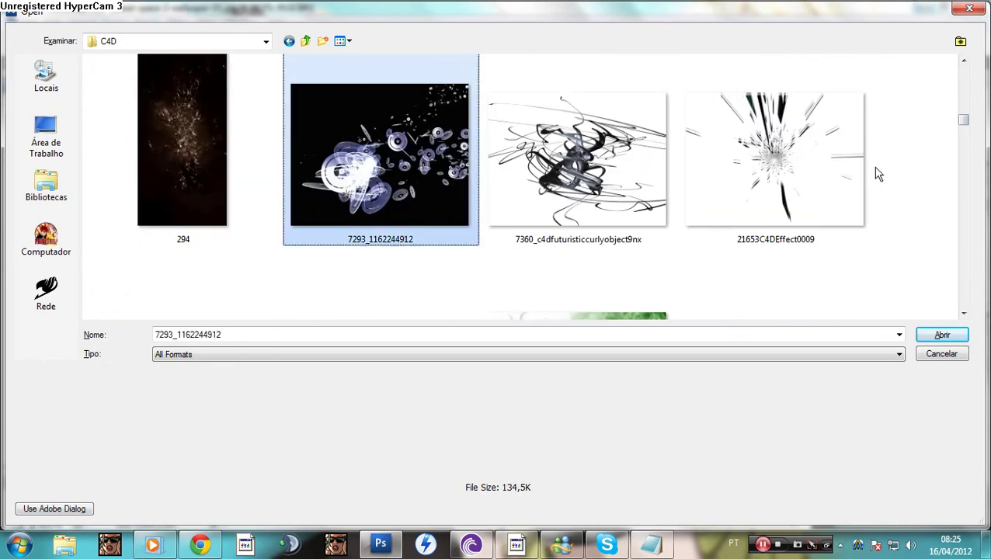
- Add fracturedprecursergeorgug0 and Incomplete_by_ReNeon to the selection of C4D images and open them together
drag(970, 128, 961, 260)
key(super)
key(super)
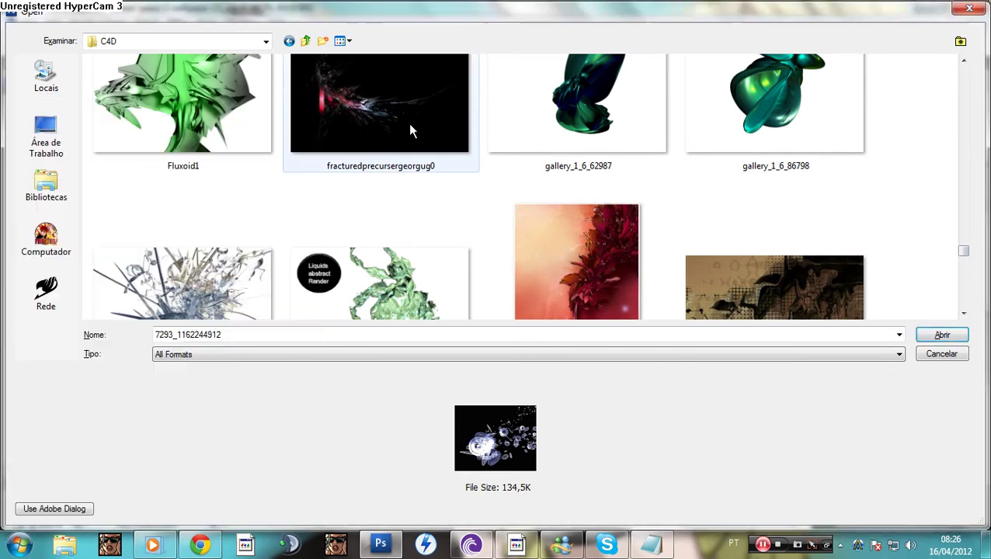
ctrl+click(411, 131)
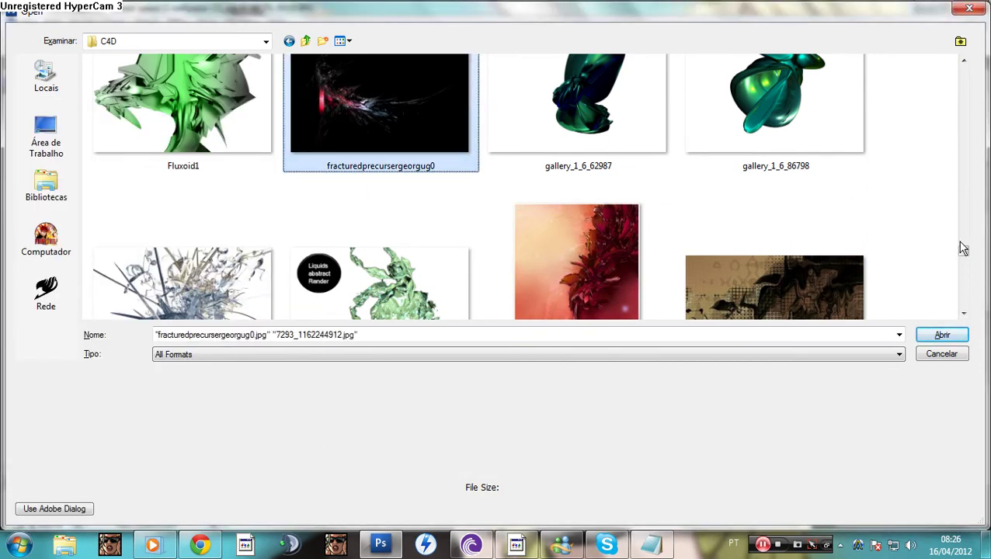
drag(963, 260, 952, 264)
ctrl+click(194, 152)
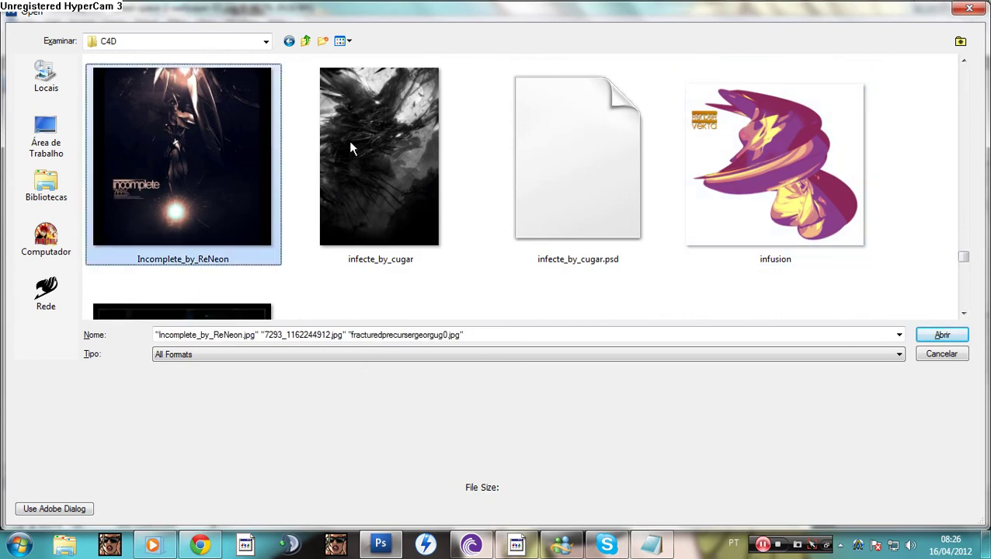
click(941, 336)
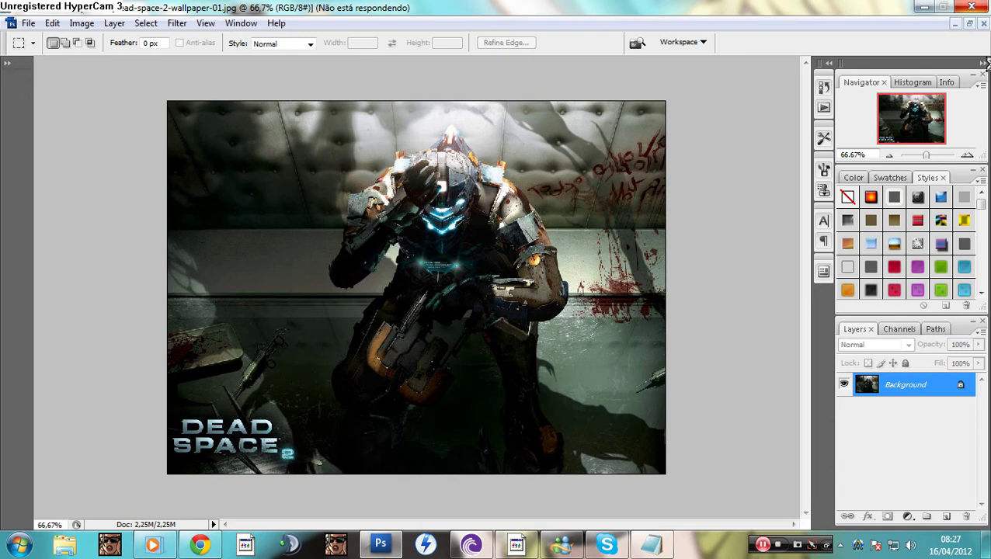
- Close the tutoriais Notepad window without saving its changes
mouse_move(649, 549)
right_click(642, 548)
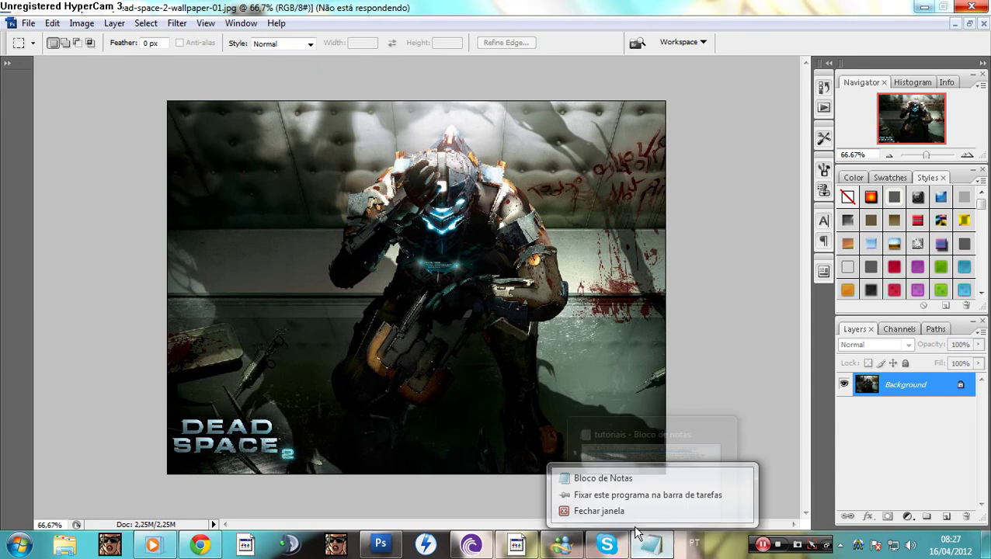
click(596, 505)
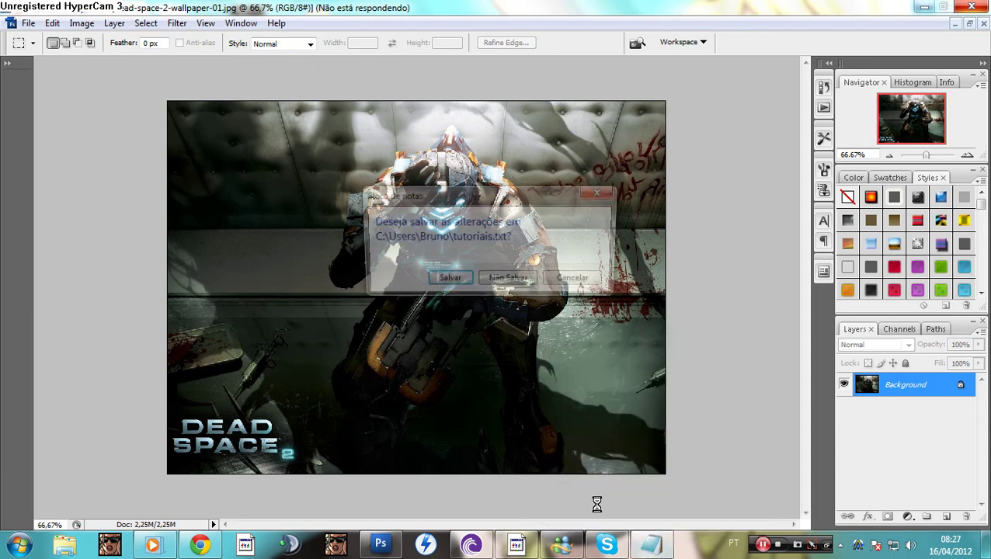
click(512, 281)
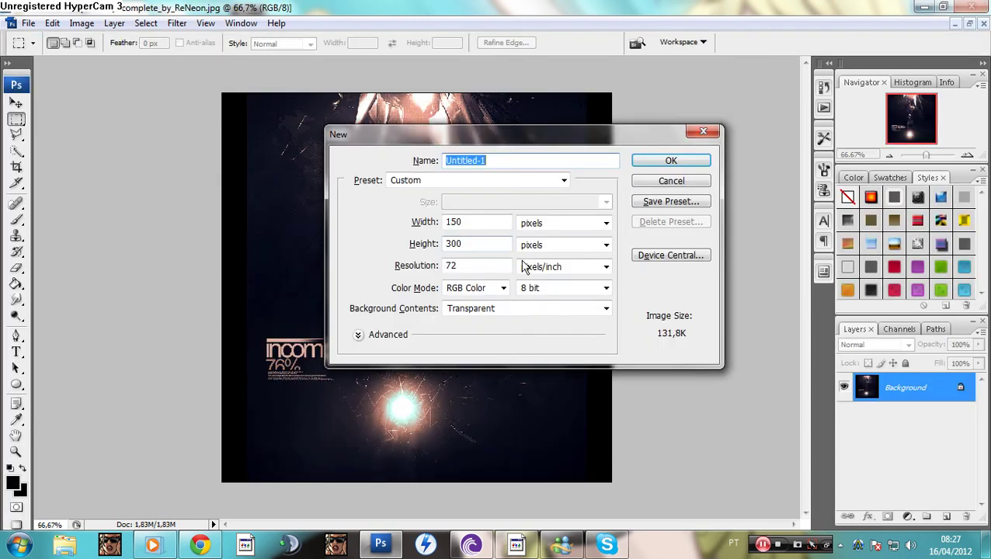
- Create a new transparent document 500 pixels wide and 200 pixels high
double_click(471, 225)
text(500)
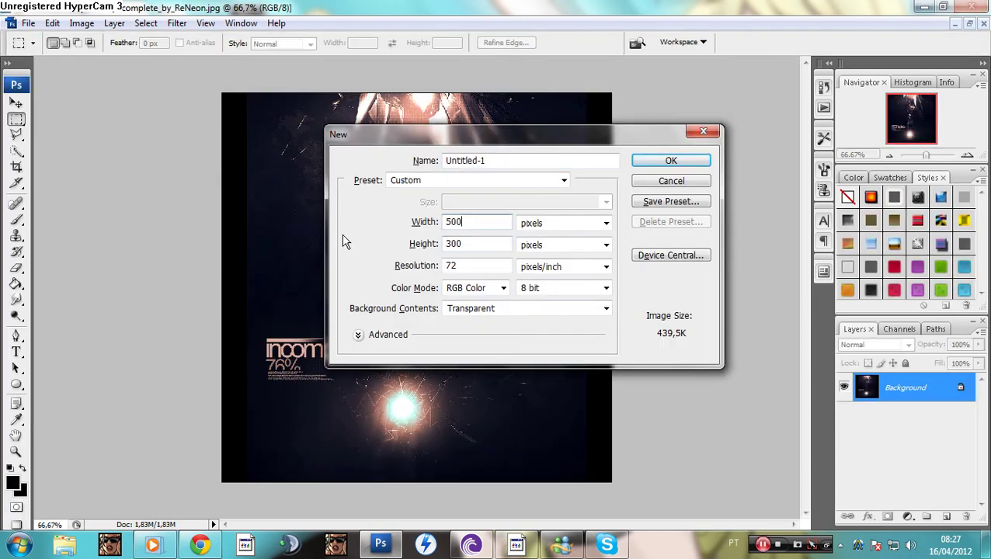
key(Tab)
key(Tab)
text(20)
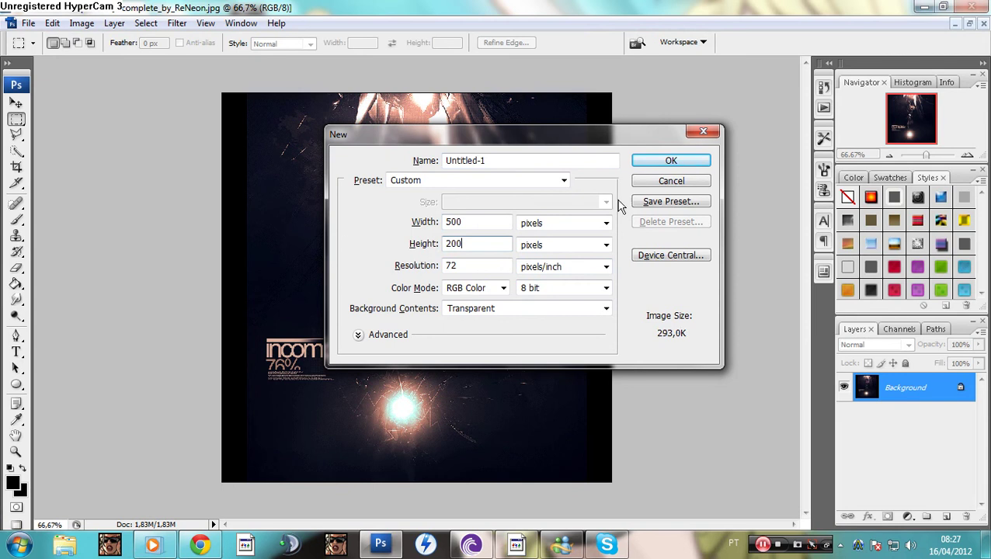
click(670, 162)
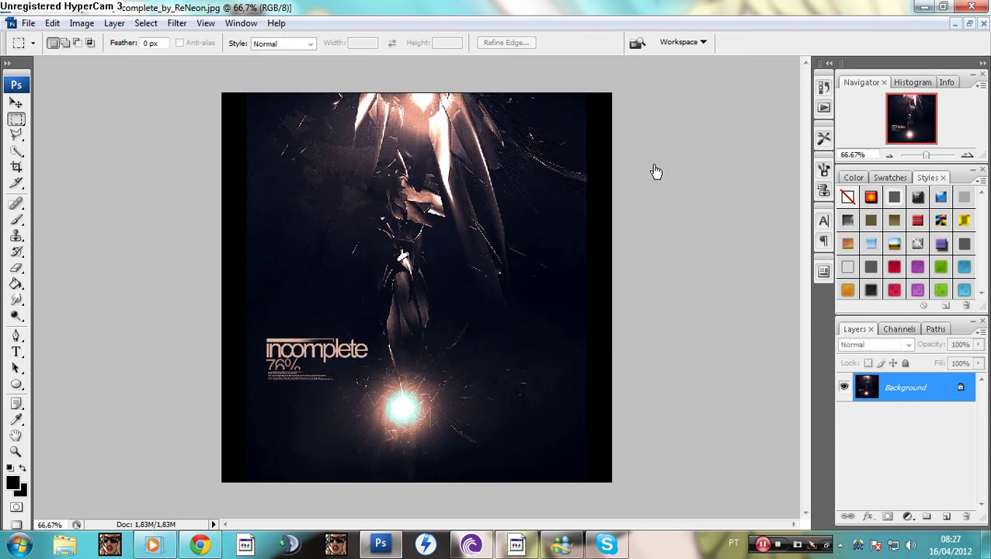
- Show the documents in floating windows, activate the Move tool and bring the Incomplete_by_ReNeon.jpg image to the front
click(969, 24)
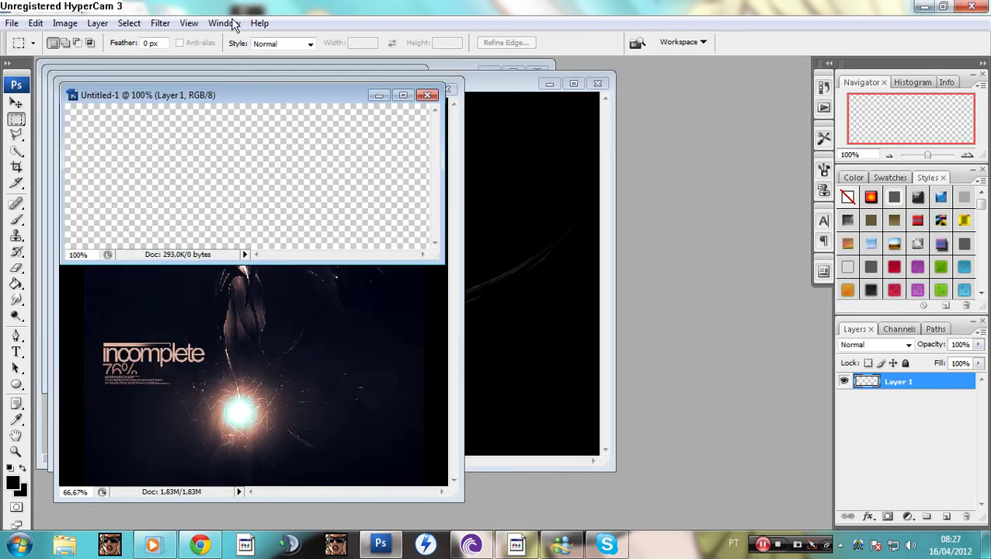
key(v)
click(282, 320)
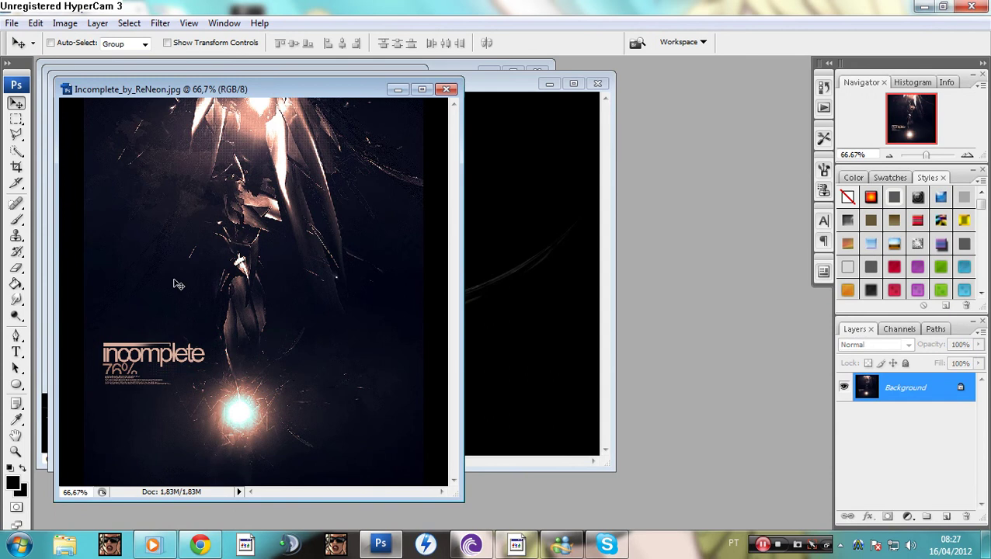
click(397, 89)
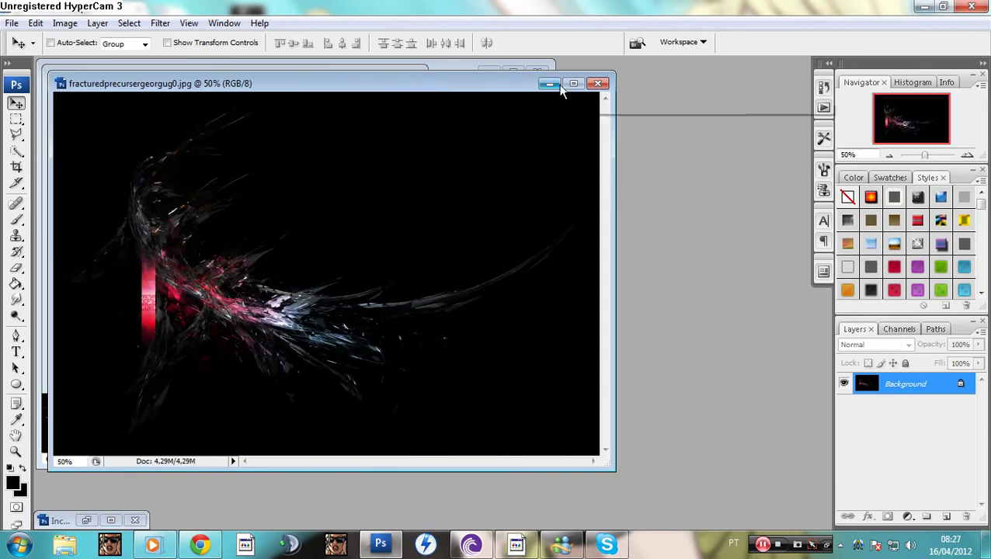
click(549, 83)
click(323, 321)
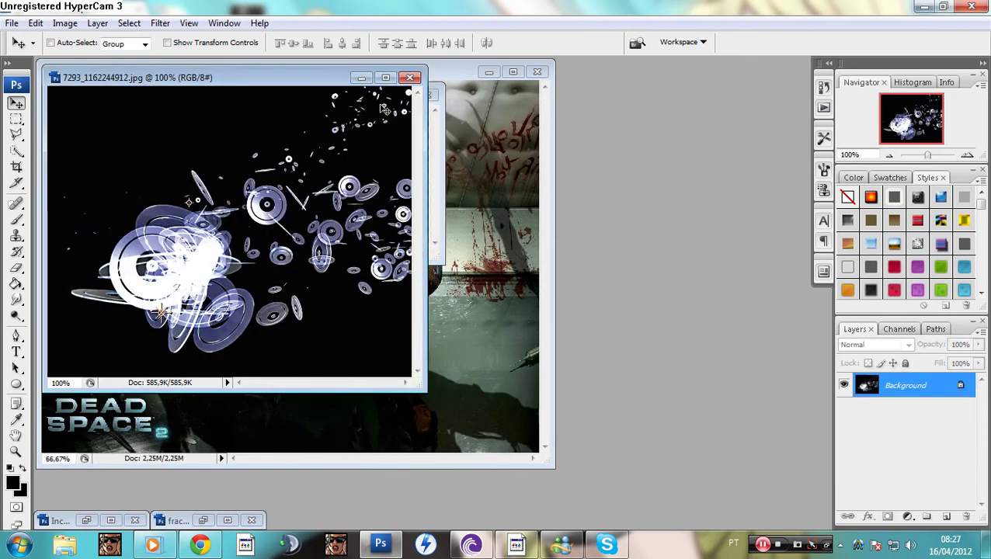
click(361, 77)
click(475, 190)
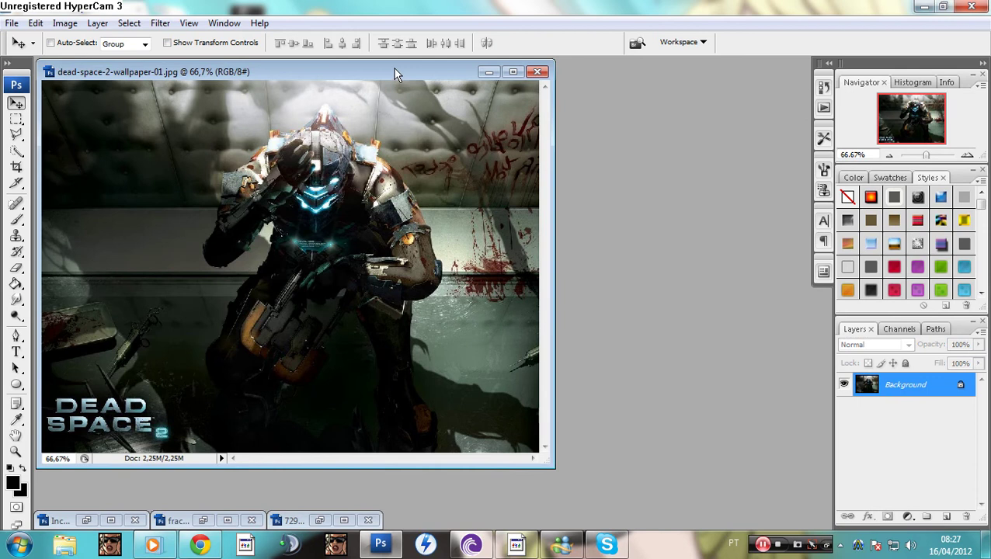
- Copy the Dead Space 2 wallpaper into Untitled-1 as a new layer, maximize that document and bring the figure's visor into the canvas
drag(393, 69, 649, 74)
drag(610, 256, 205, 159)
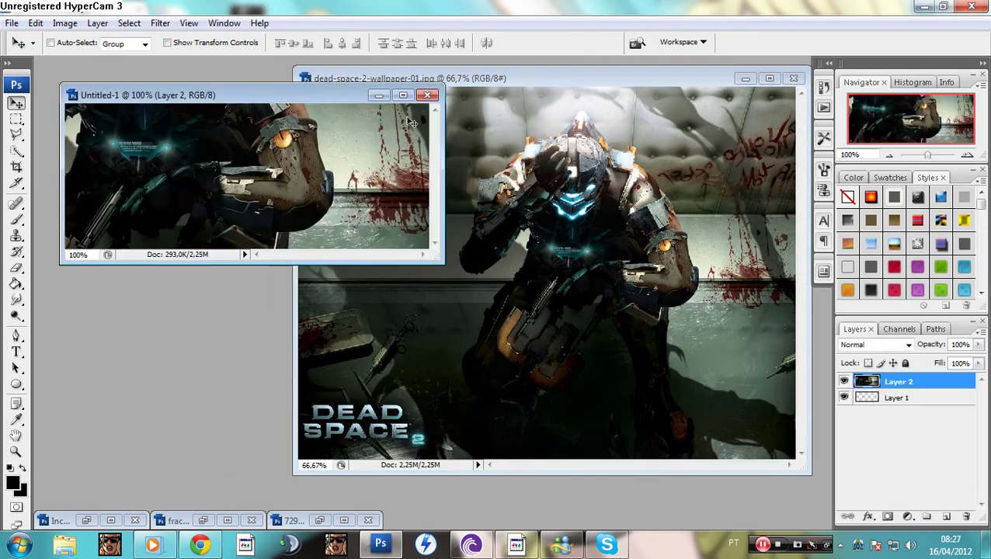
click(402, 95)
drag(353, 272, 472, 366)
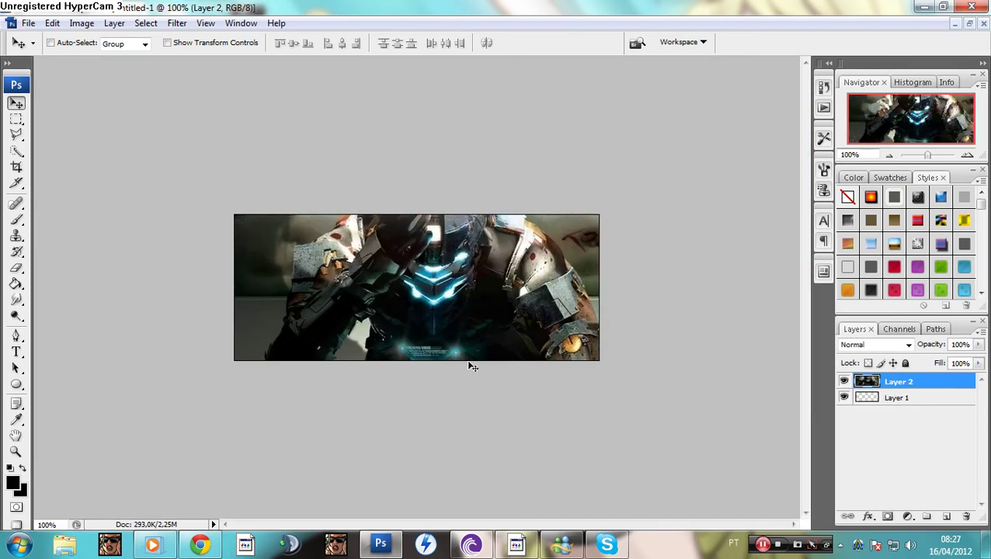
- Scale the Dead Space 2 layer to about 57% and position it so the armoured figure's head and torso fill the canvas centre
key(ctrl+t)
drag(274, 154, 569, 412)
drag(691, 475, 380, 250)
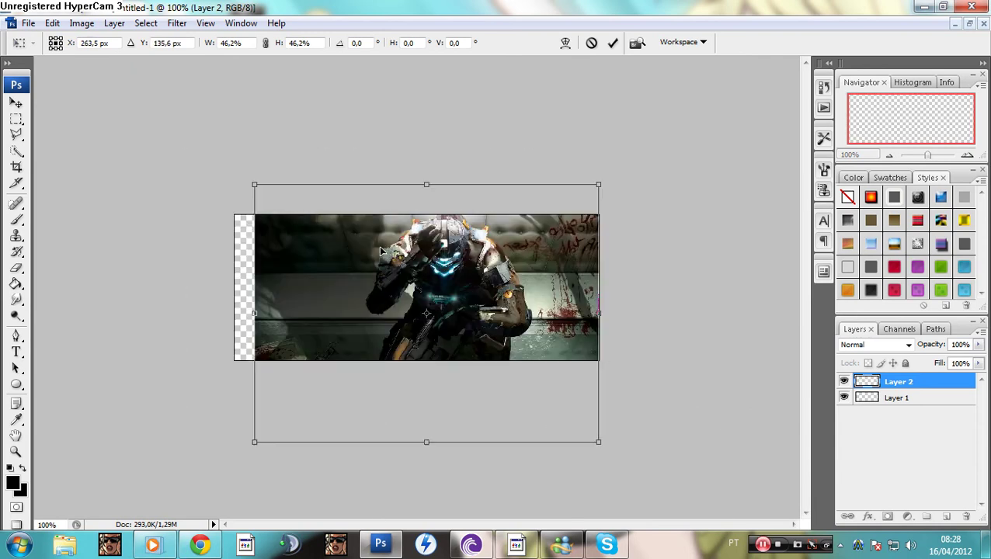
drag(252, 184, 171, 122)
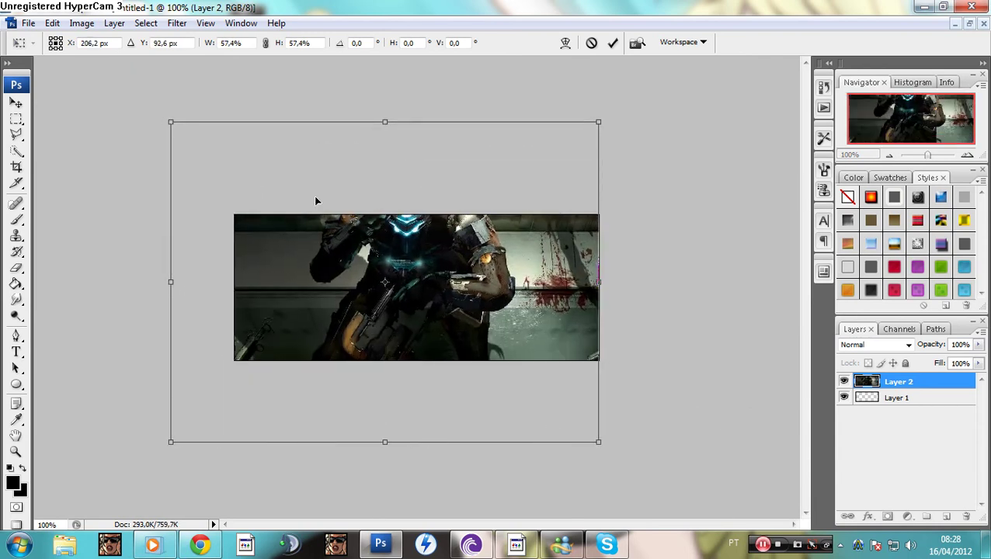
key(Return)
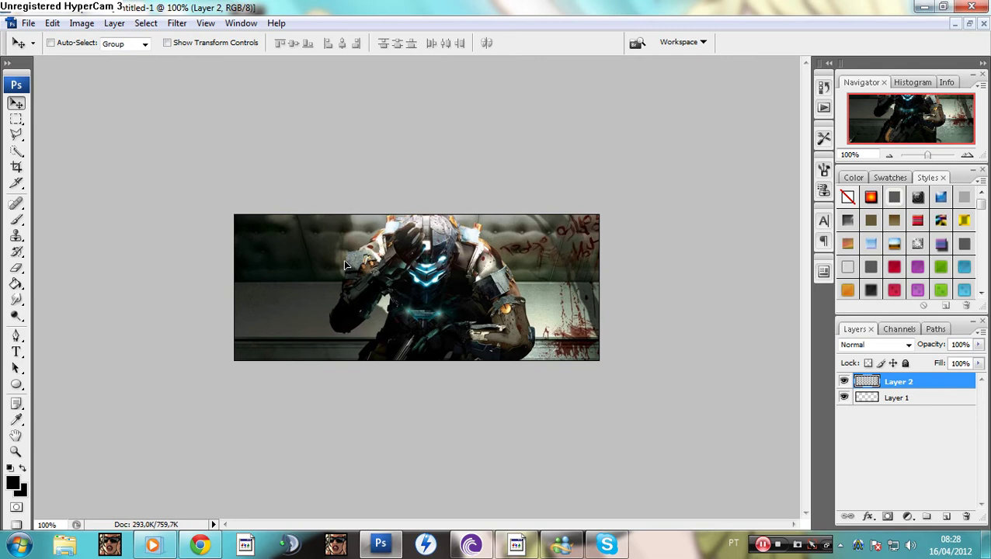
- Return to floating document windows and close dead-space-2-wallpaper-01.jpg
click(970, 26)
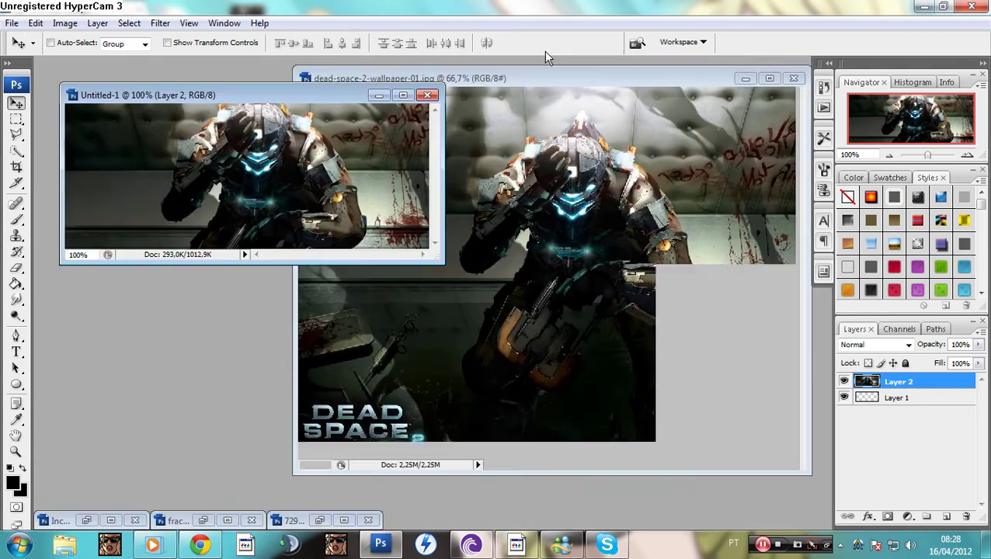
click(596, 82)
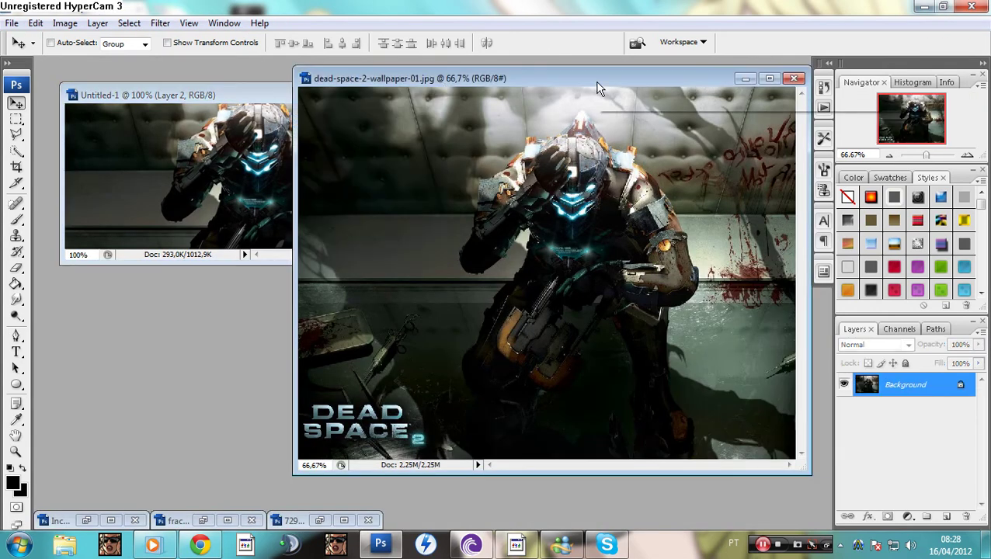
click(792, 81)
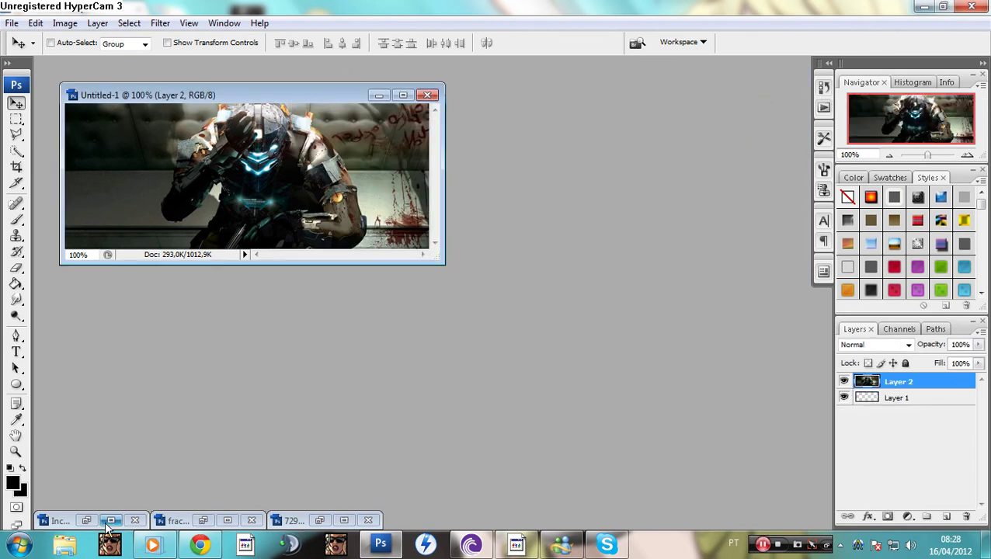
- Copy the fracturedprecursergeorgug0.jpg image into Untitled-1 as a new layer and set its blend mode to Linear Dodge (Add)
click(228, 520)
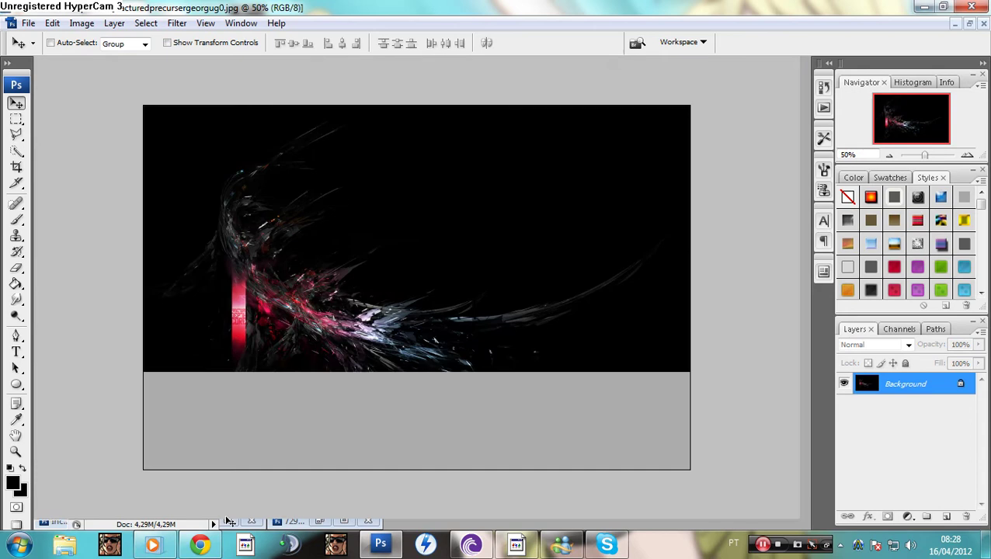
click(970, 23)
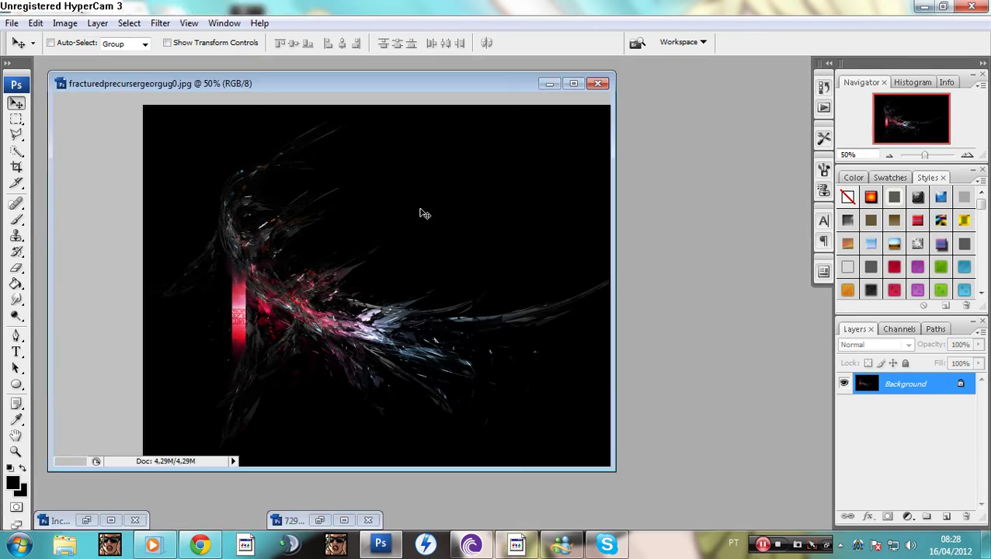
drag(331, 73, 662, 121)
drag(556, 354, 140, 186)
click(408, 96)
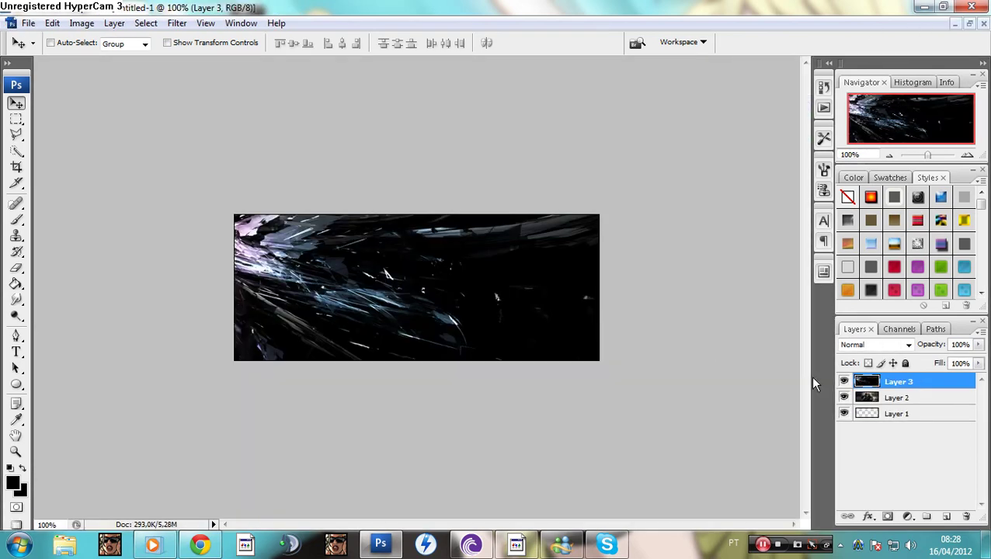
click(881, 346)
click(861, 139)
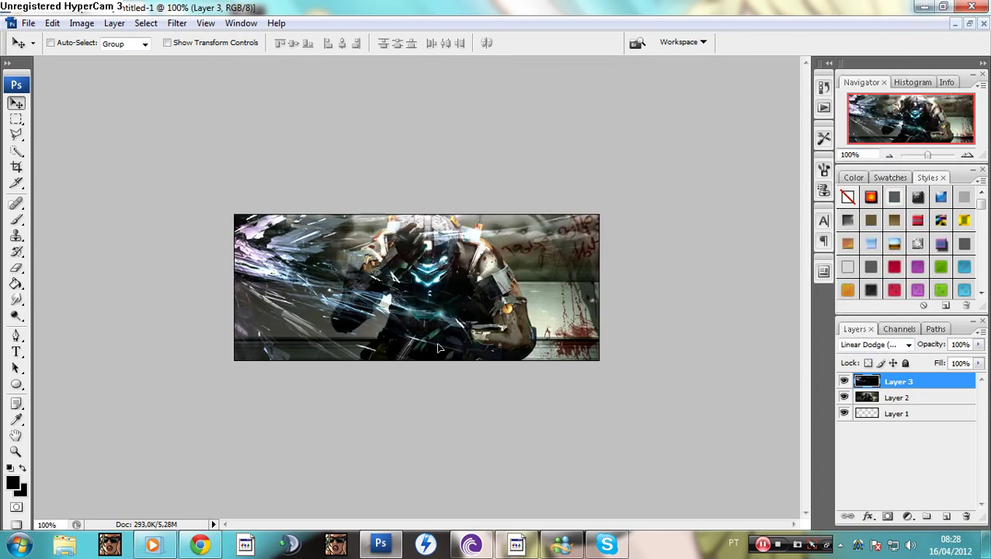
- Scale the fractured effect layer to about 32% and place it around the lower part of the armoured figure
drag(438, 348, 539, 394)
key(ctrl+t)
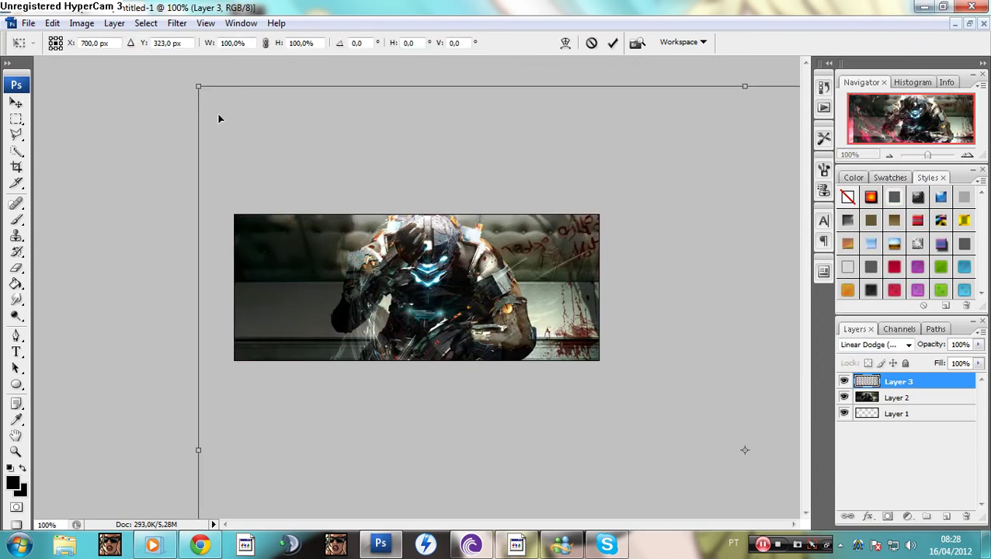
drag(199, 86, 599, 354)
drag(680, 409, 241, 197)
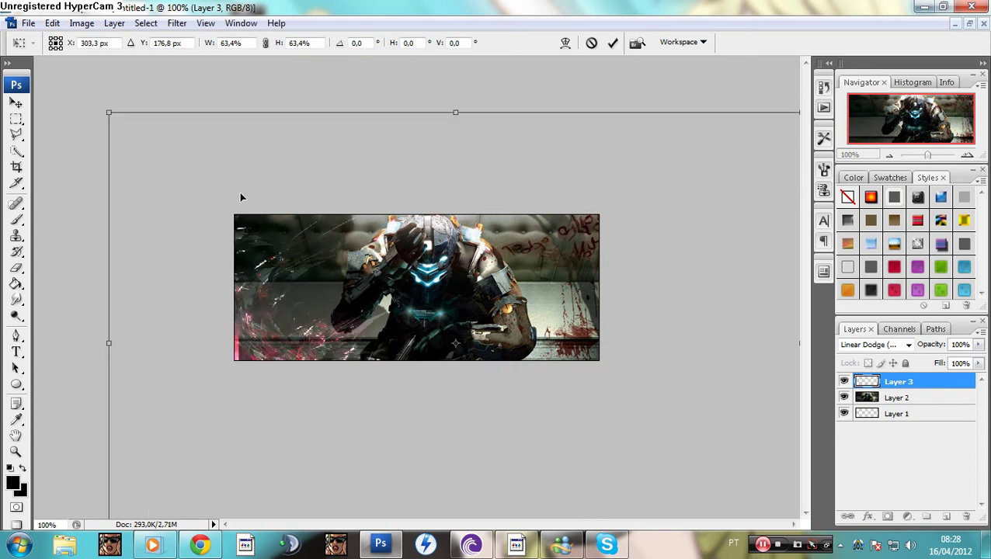
drag(109, 112, 634, 460)
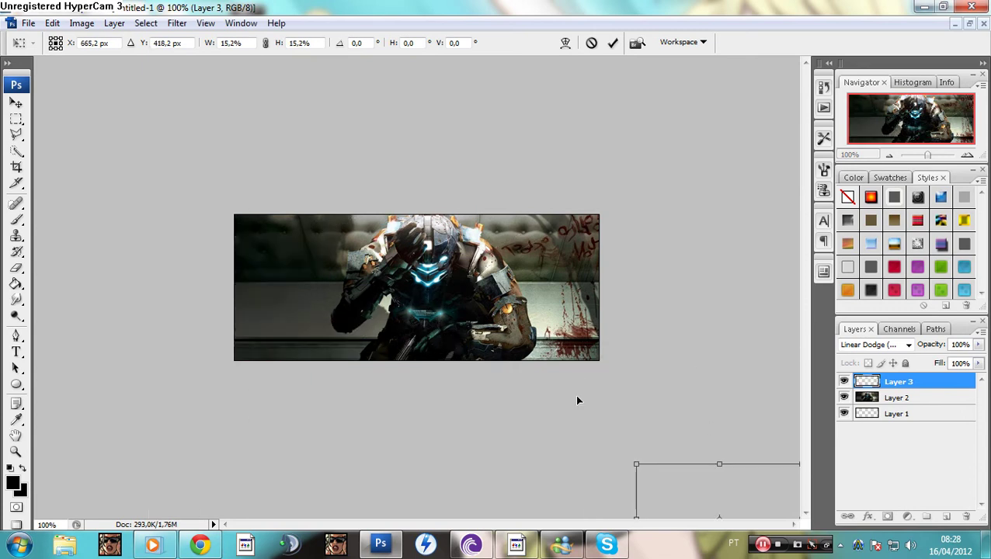
drag(722, 497, 318, 248)
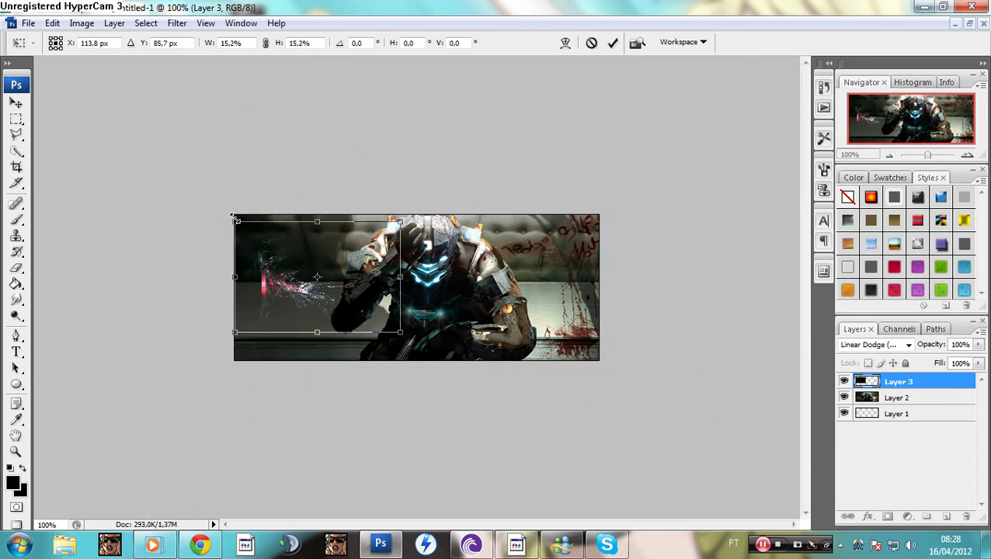
drag(233, 218, 52, 100)
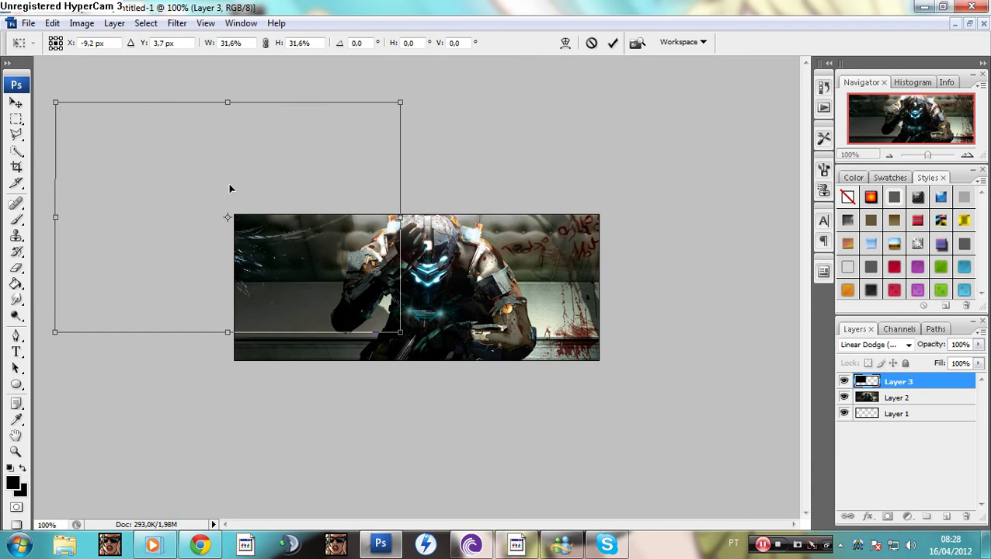
key(Return)
drag(499, 348, 393, 309)
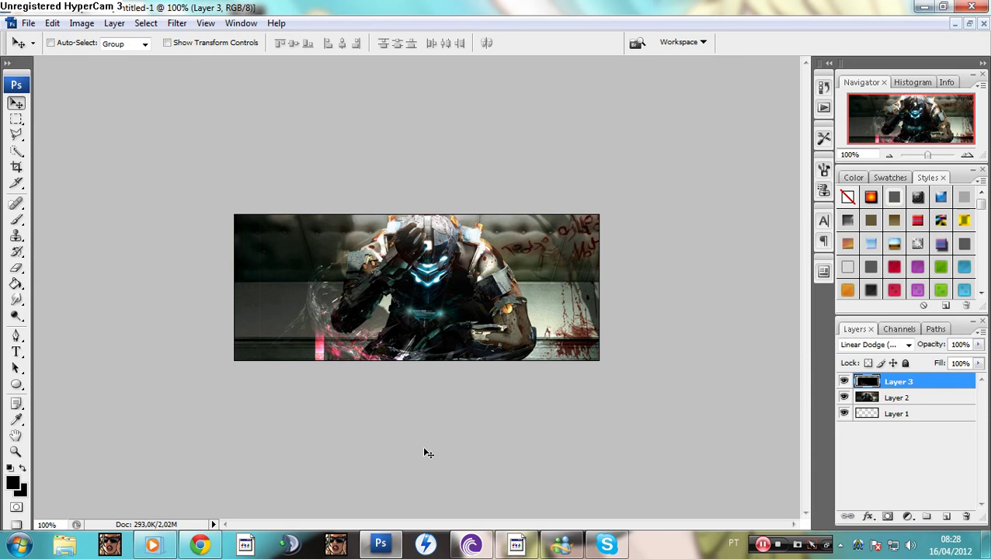
- Colorize the fractured effect layer with hue 36, saturation 52 and lightness +7
key(e)
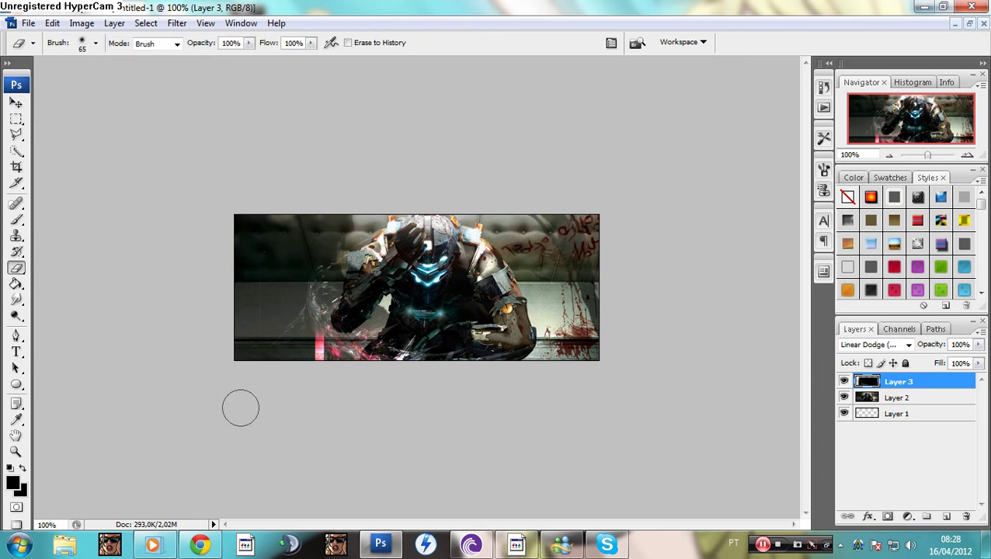
key(v)
key(ctrl+u)
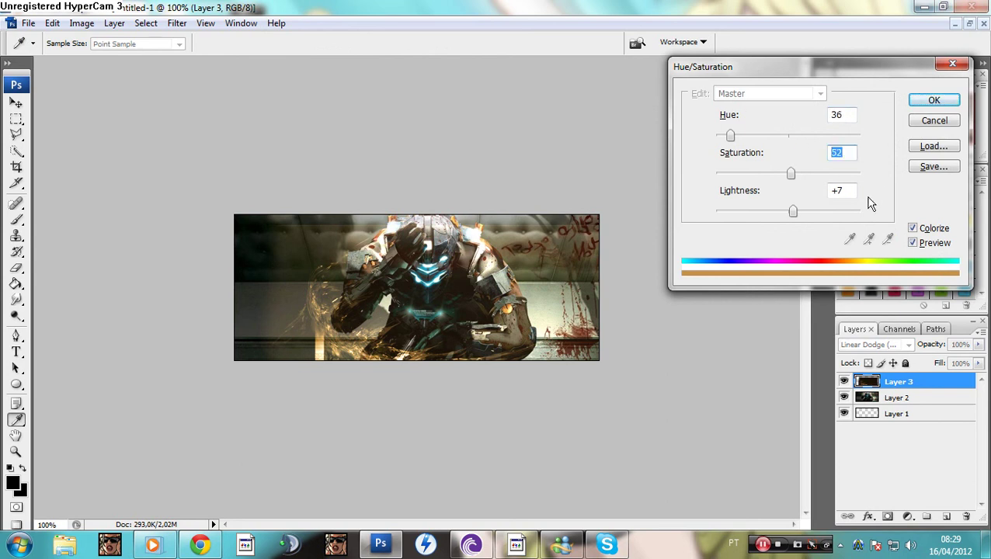
click(934, 100)
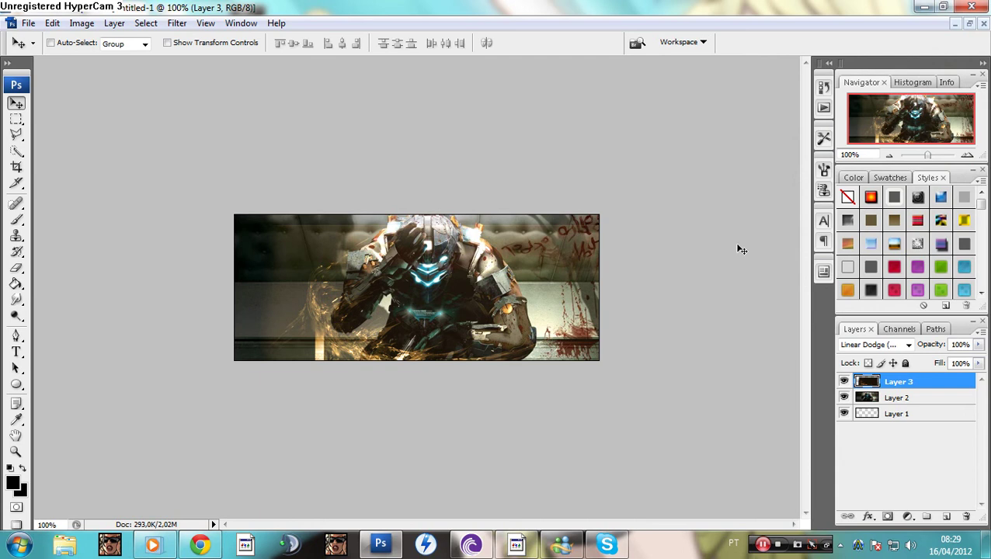
- Return to floating document windows and close fracturedprecursergeorgug0.jpg
click(969, 25)
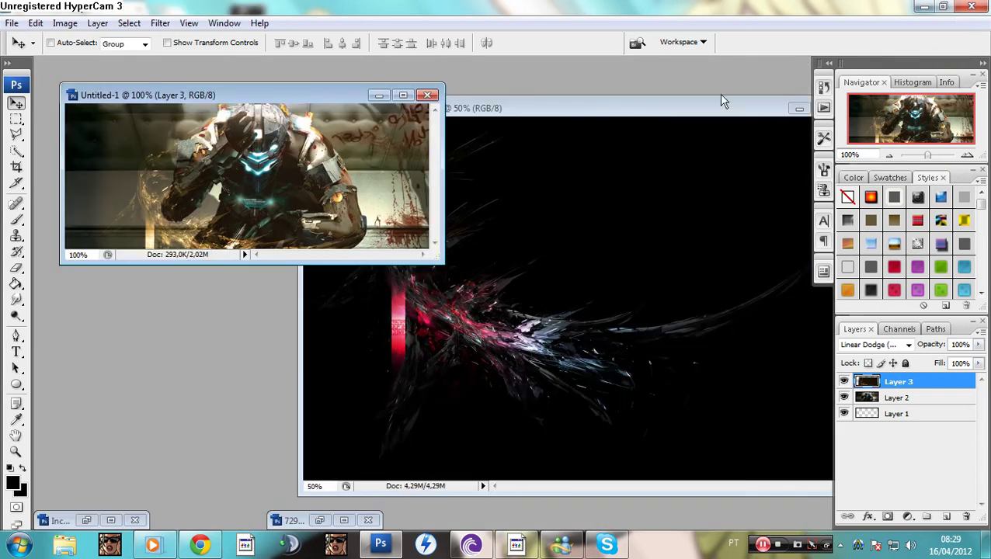
click(675, 107)
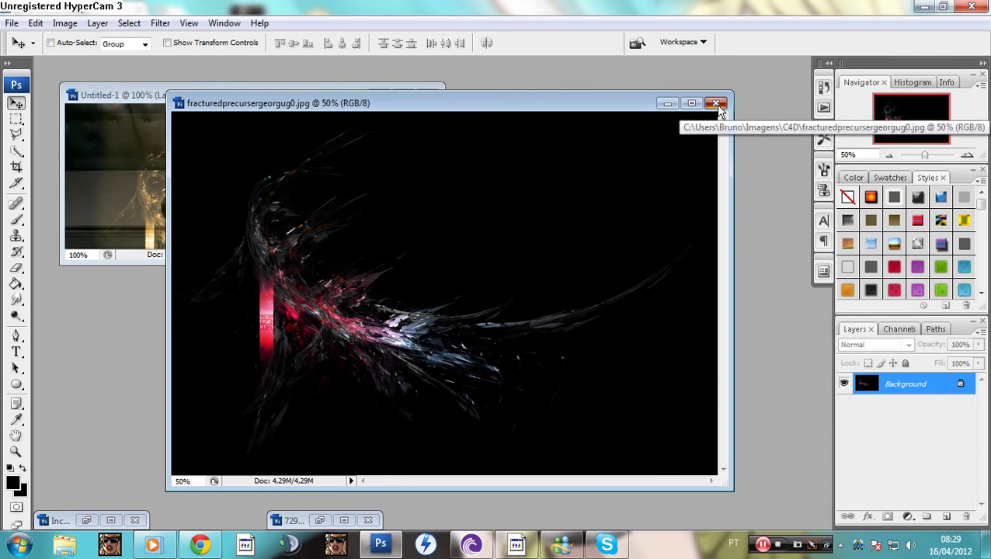
click(715, 104)
- Copy the 7293_1162244912.jpg disc image into Untitled-1 as a new layer and set its blend mode to Linear Dodge (Add)
click(322, 520)
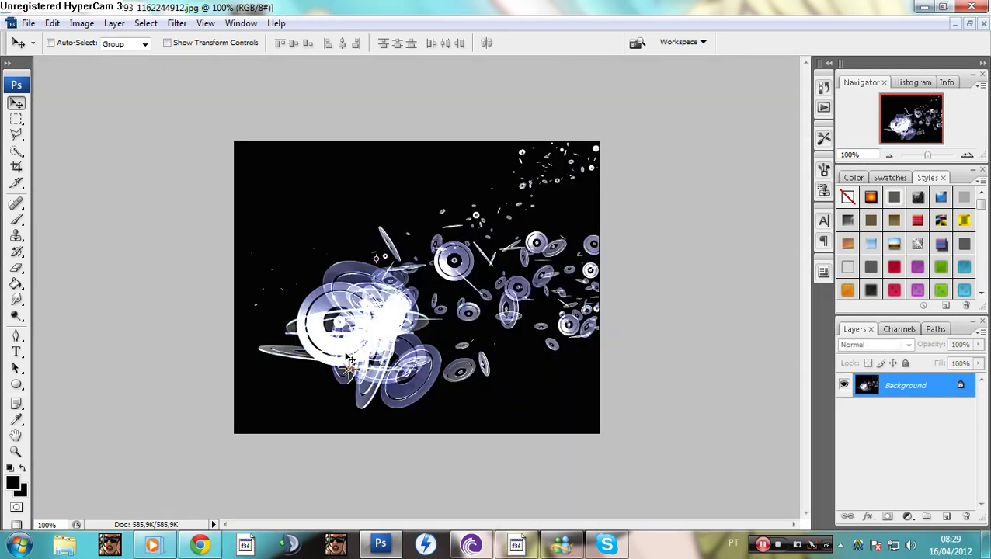
click(969, 24)
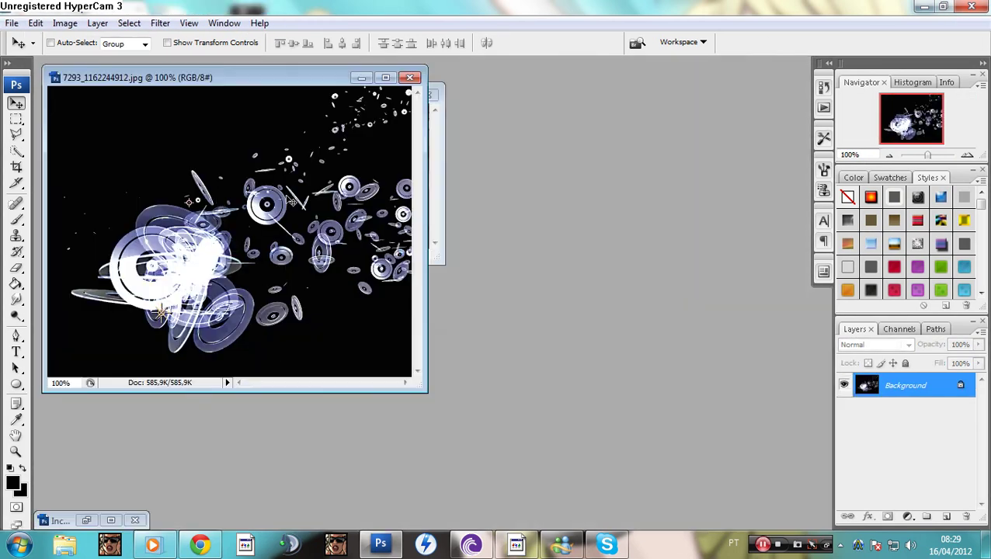
drag(250, 92, 513, 151)
drag(536, 288, 429, 126)
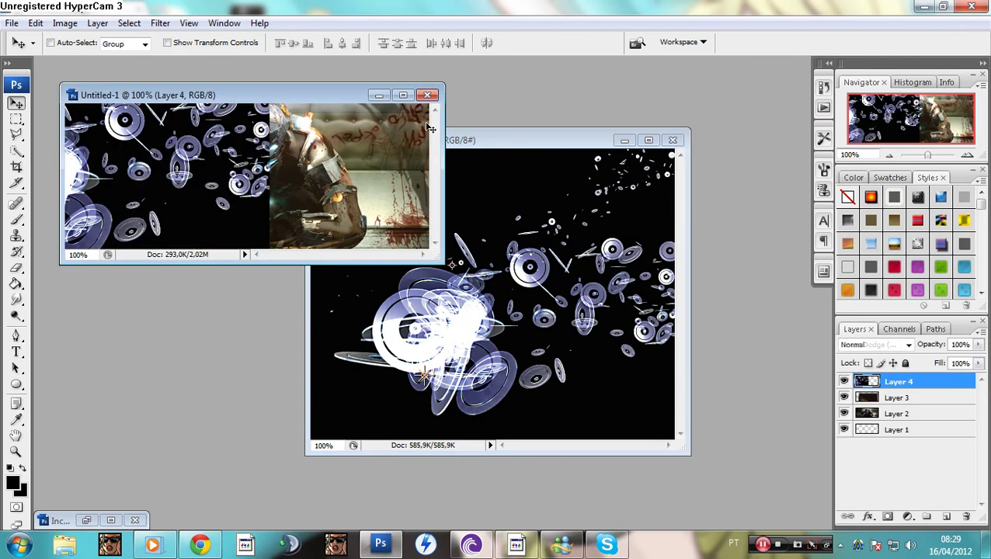
click(405, 96)
click(889, 347)
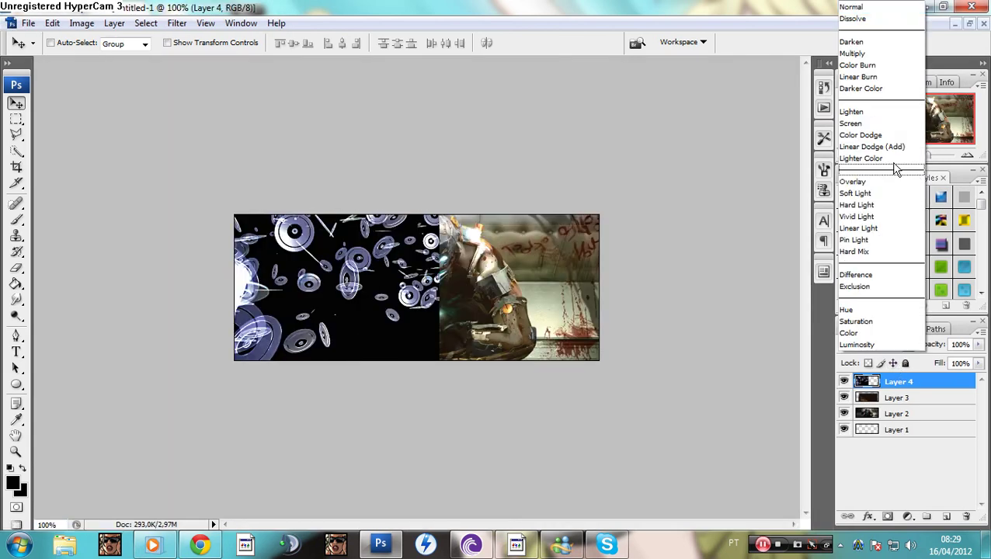
click(898, 148)
- Scale the disc effect layer to about 45% and place it over the arm and wall on the right side of the canvas
mouse_move(351, 284)
mouse_down()
mouse_move(631, 288)
mouse_move(610, 320)
mouse_up()
key(ctrl+t)
drag(334, 148, 533, 312)
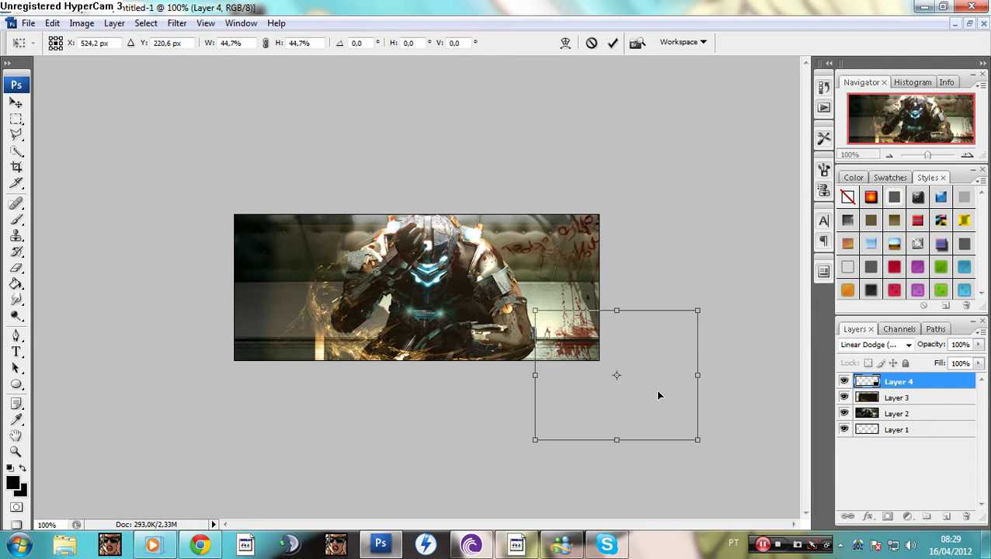
key(Return)
mouse_move(643, 394)
mouse_down()
mouse_move(543, 326)
mouse_move(528, 302)
mouse_move(587, 286)
mouse_move(578, 256)
mouse_move(526, 298)
mouse_move(543, 293)
mouse_up()
- Erase the disc effect over the figure's arm and in the canvas's upper-right corner, and colorize the layer with hue 36, saturation 52, lightness +7
key(e)
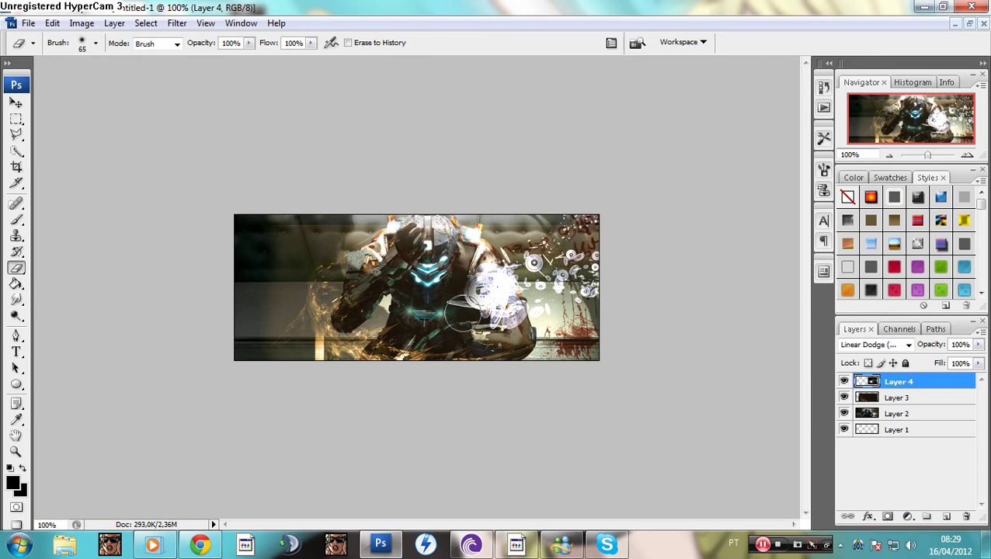
mouse_move(462, 313)
mouse_down()
mouse_move(485, 319)
mouse_move(478, 313)
mouse_move(488, 284)
mouse_move(515, 285)
mouse_move(515, 334)
mouse_move(543, 334)
mouse_up()
mouse_move(575, 233)
mouse_down()
mouse_move(540, 217)
mouse_move(613, 216)
mouse_up()
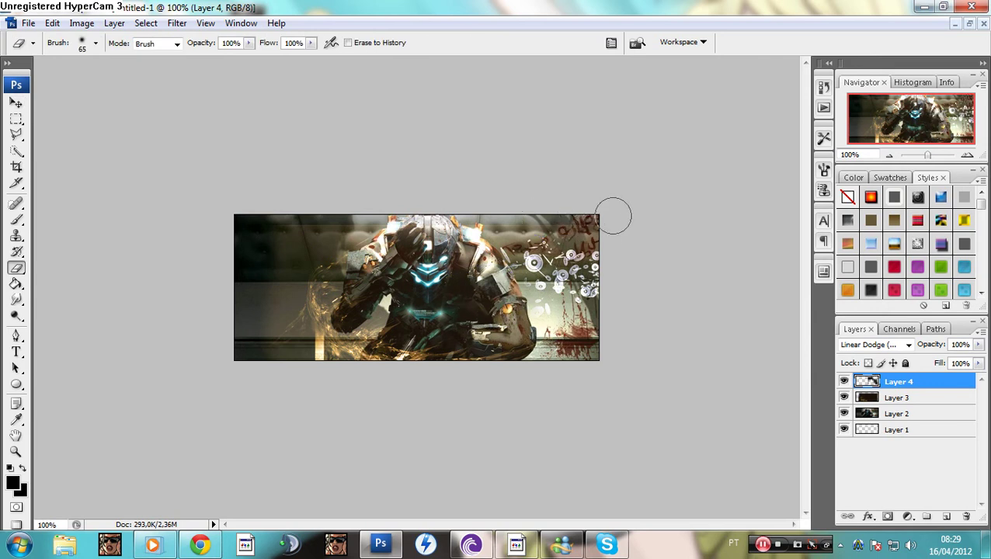
key(ctrl+u)
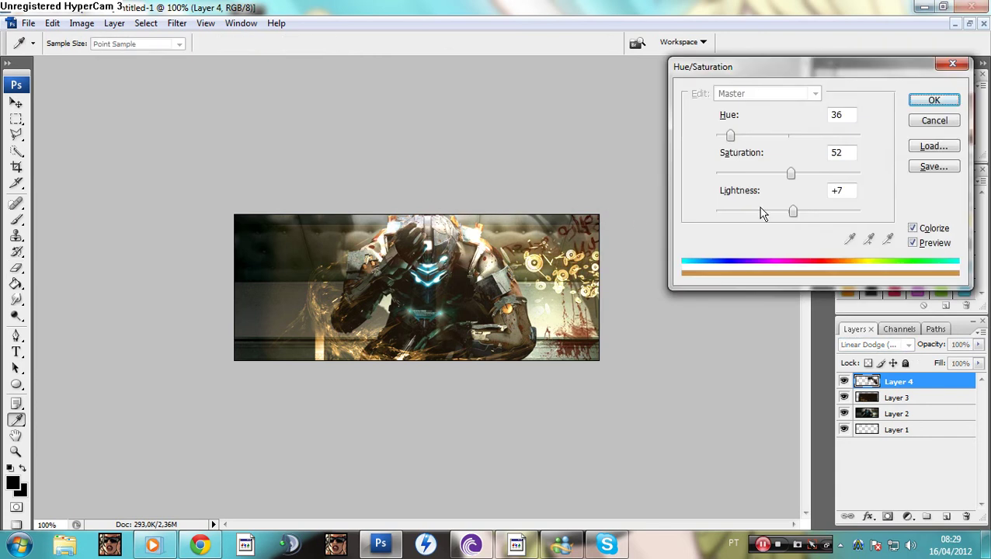
click(932, 107)
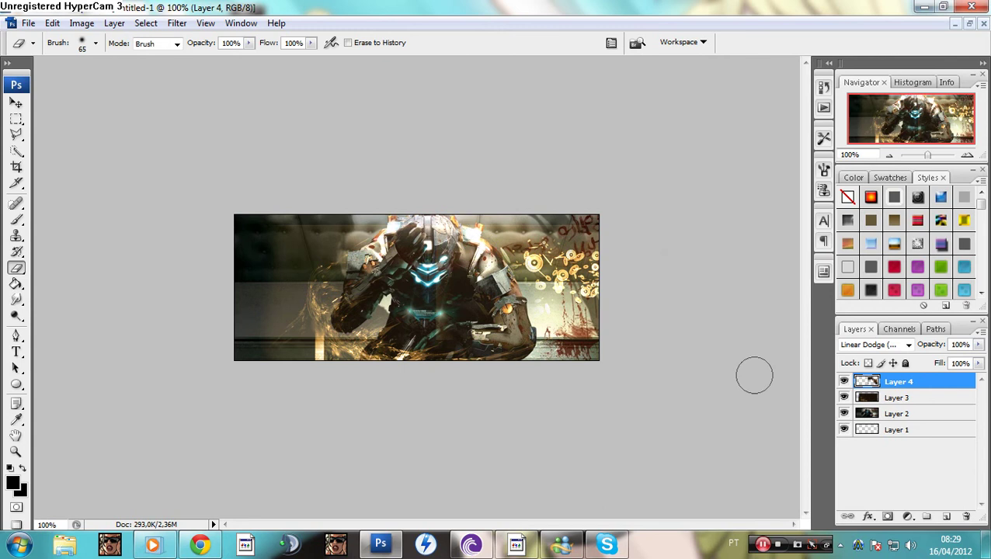
click(441, 210)
right_click(411, 239)
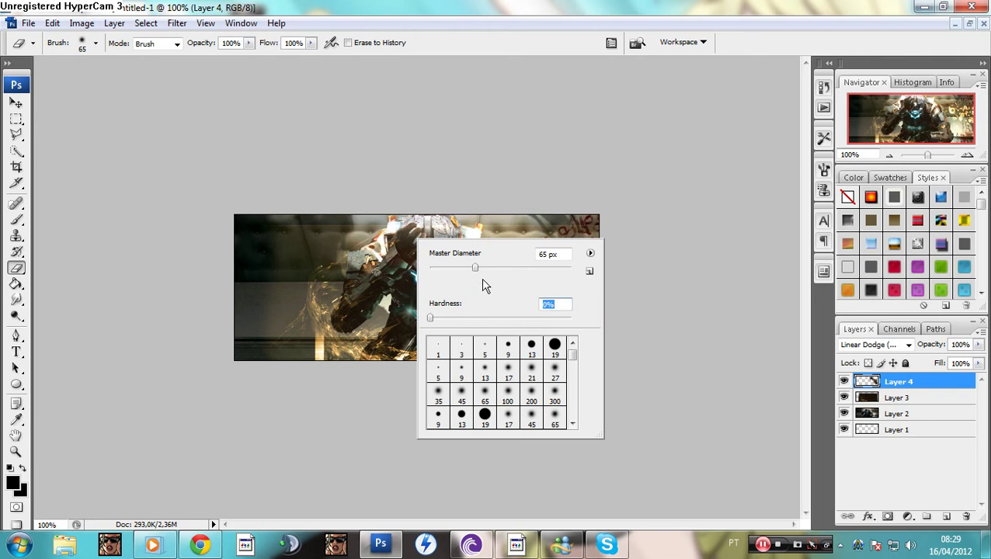
key(Return)
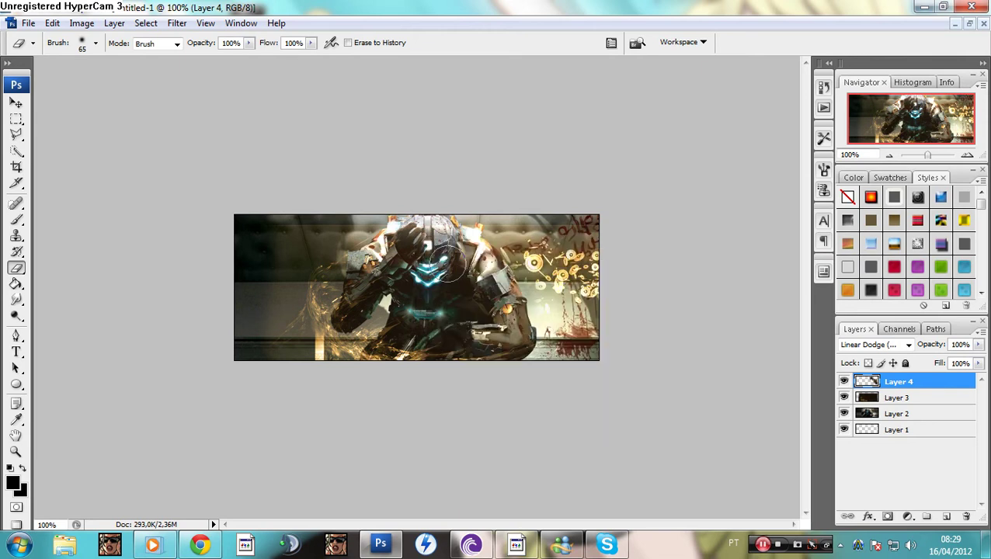
- Return to floating document windows, minimize the 7293_1162244912.jpg disc image and restore Incomplete_by_ReNeon.jpg
click(969, 24)
key(v)
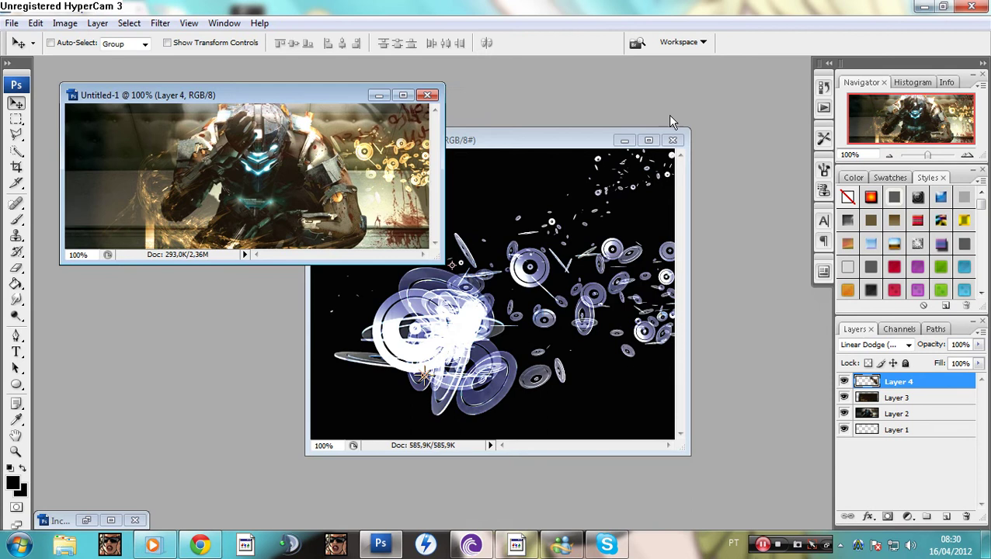
click(625, 138)
click(111, 520)
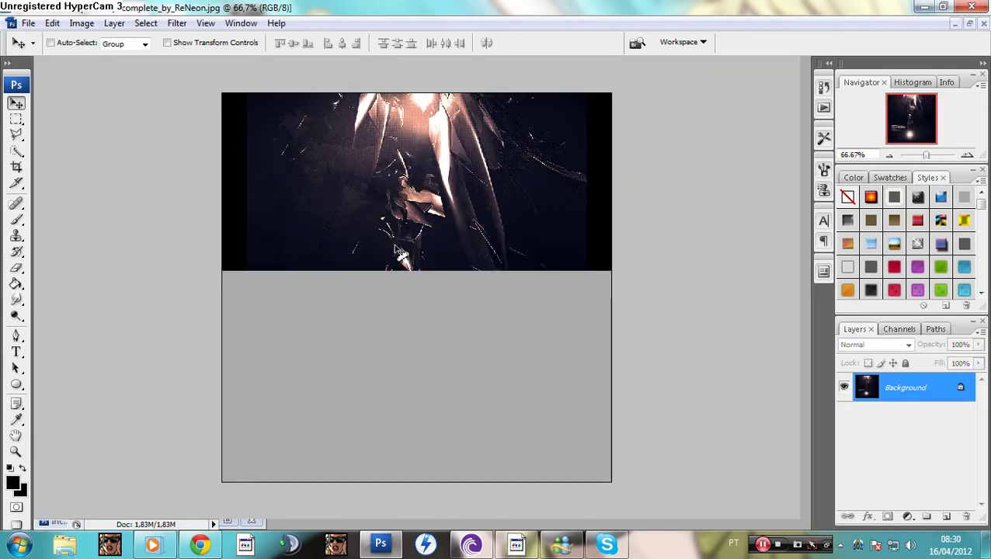
click(964, 28)
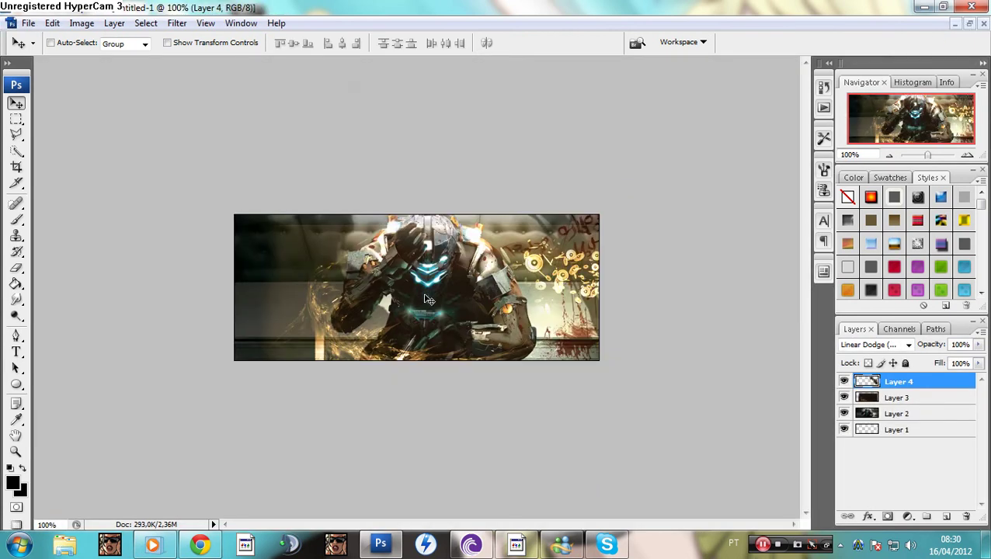
click(970, 26)
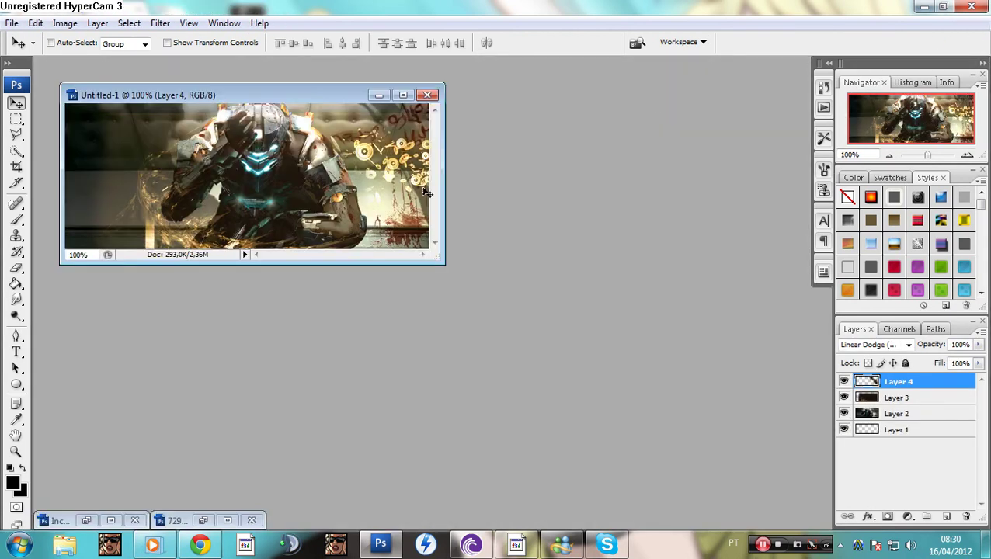
click(111, 520)
click(970, 25)
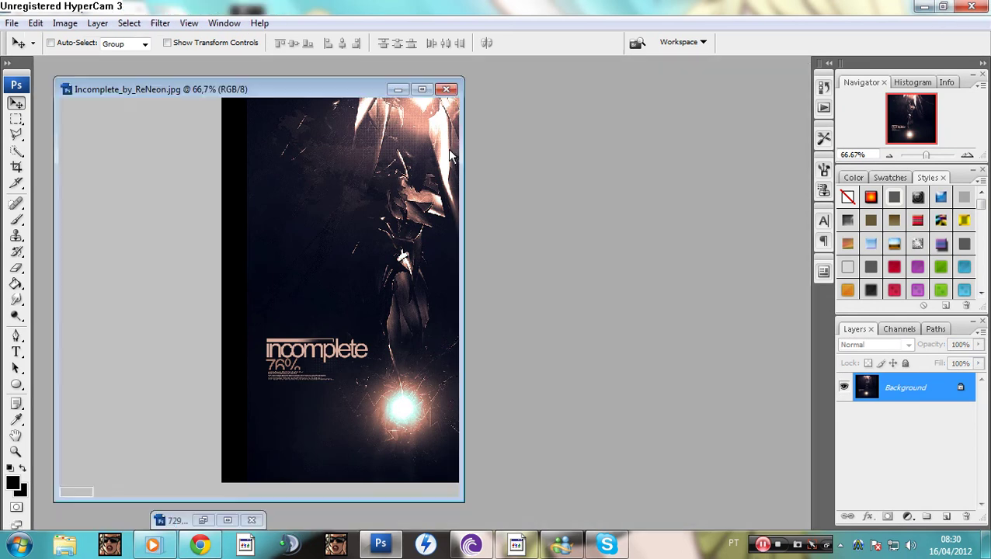
- Copy the Incomplete_by_ReNeon.jpg image into Untitled-1 as a new layer and fill the workspace with Untitled-1
drag(403, 90, 571, 97)
drag(470, 226, 127, 153)
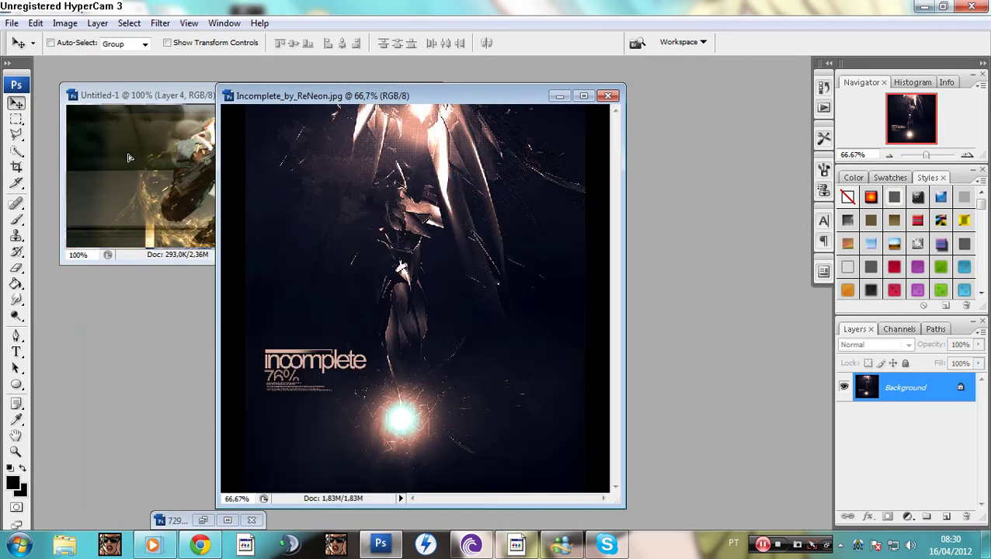
click(409, 101)
drag(348, 285, 474, 358)
- Scale down the Incomplete effect layer and place it over the left side of the canvas and the figure
key(ctrl+t)
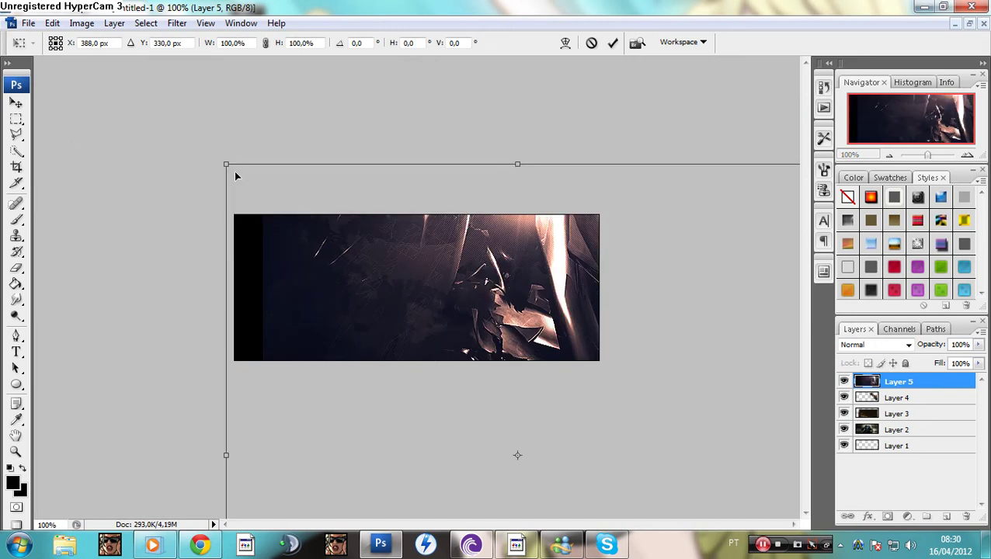
drag(228, 166, 453, 391)
key(Return)
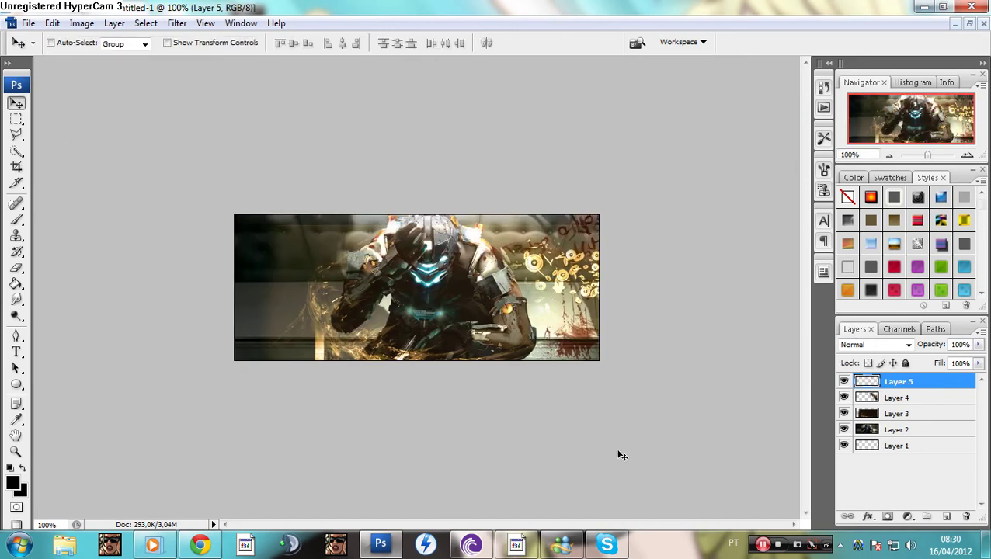
drag(618, 454, 281, 268)
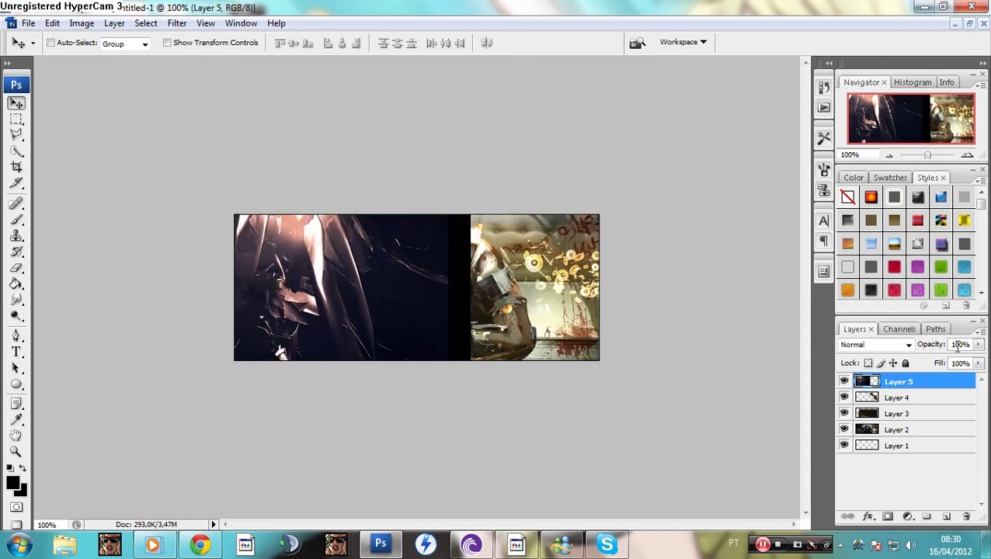
- Set the effect layer's opacity to 40% and erase it over the figure's head, chest and raised arm
text(0)
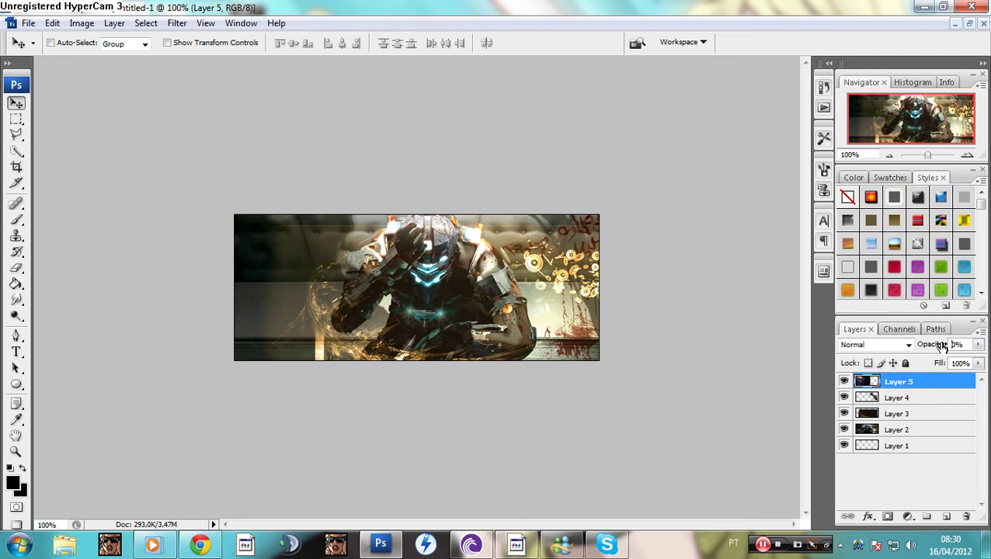
text(40)
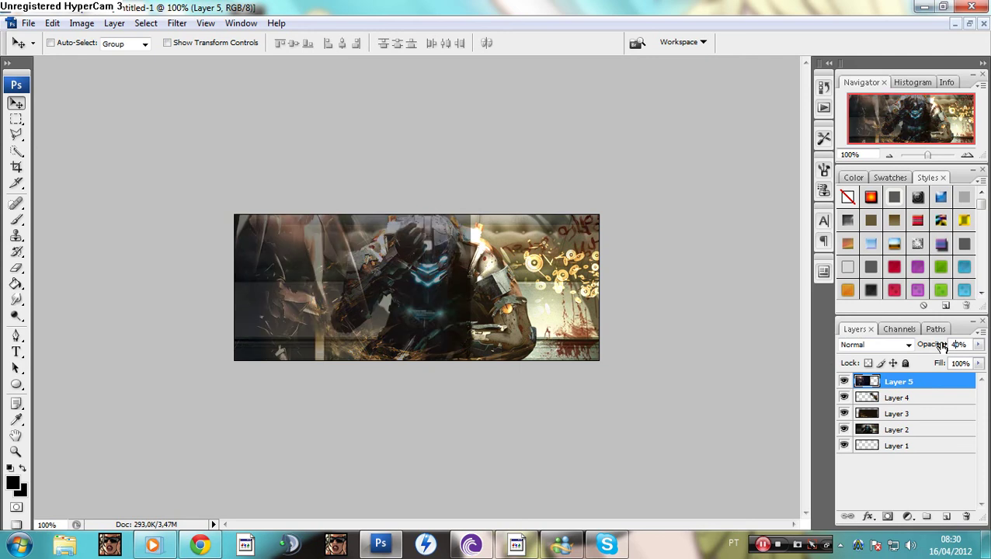
text(e)
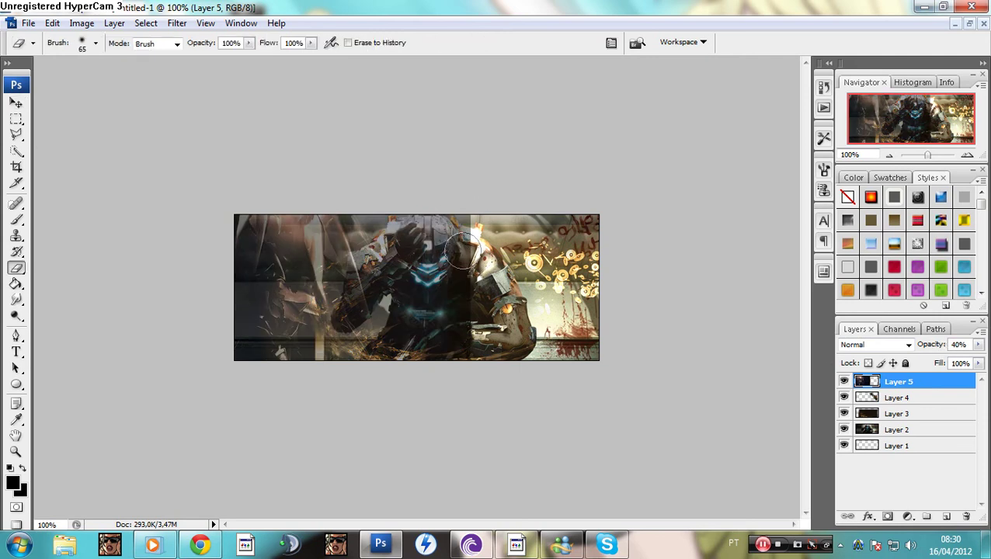
drag(465, 186, 461, 303)
drag(438, 218, 439, 326)
drag(437, 161, 427, 264)
mouse_move(400, 194)
mouse_down()
mouse_move(372, 395)
mouse_move(366, 263)
mouse_move(347, 315)
mouse_move(379, 269)
mouse_up()
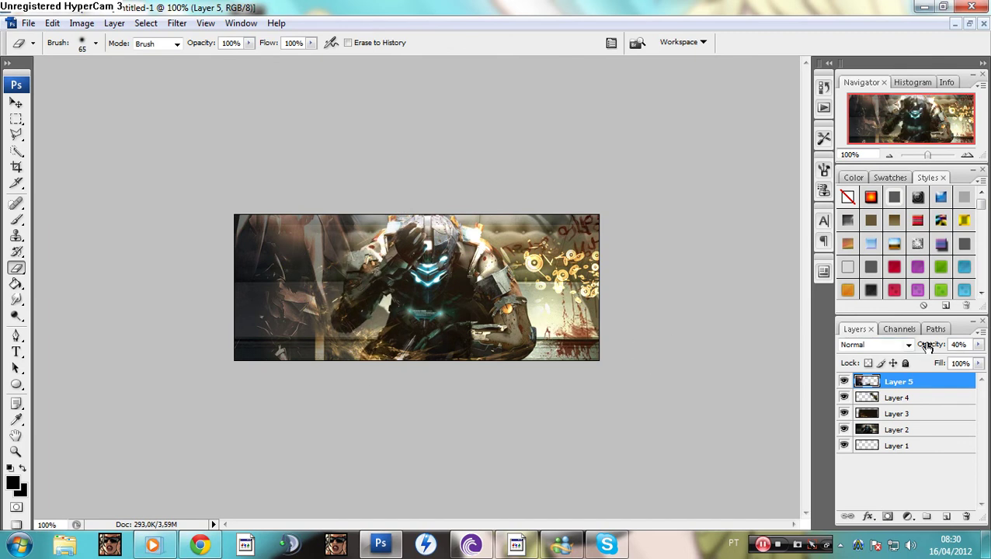
- Set the effect layer's opacity to 100% and erase more of it over the figure's lower body
text(100)
key(Return)
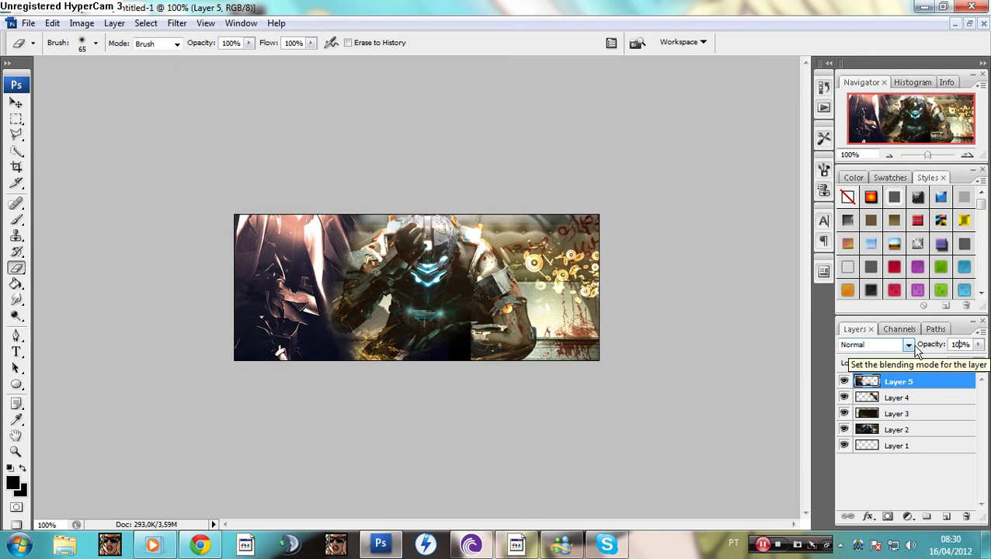
drag(427, 340, 456, 338)
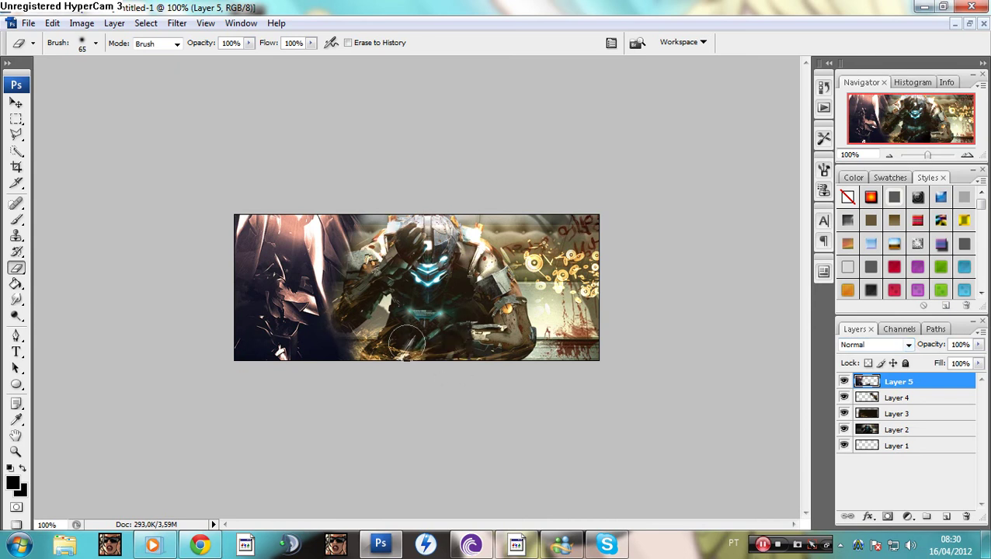
mouse_move(363, 361)
mouse_down()
mouse_move(384, 341)
mouse_move(364, 336)
mouse_move(371, 349)
mouse_up()
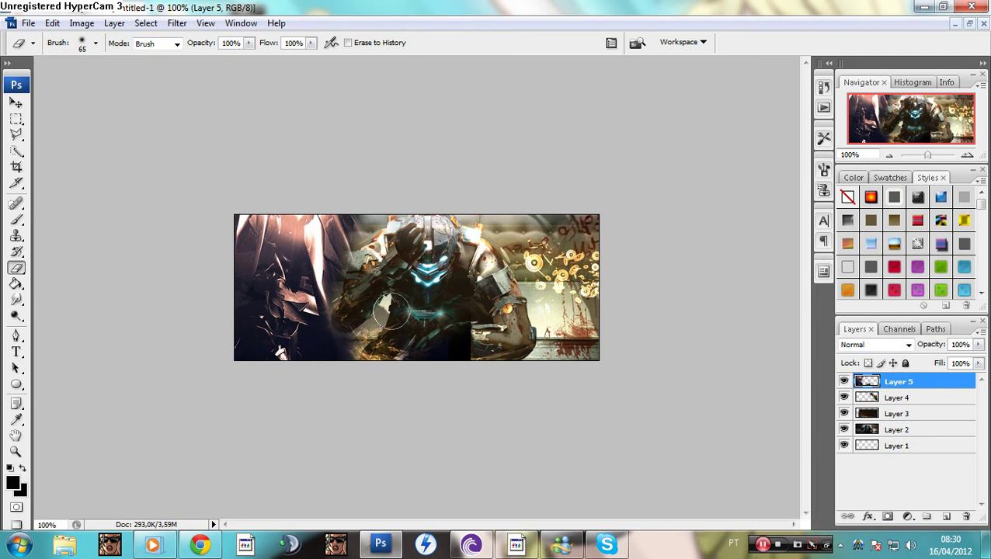
- Try enlarging the effect layer and repositioning it over the left side of the canvas
key(v)
mouse_move(307, 285)
mouse_down()
mouse_move(307, 295)
mouse_move(465, 308)
mouse_move(382, 251)
mouse_up()
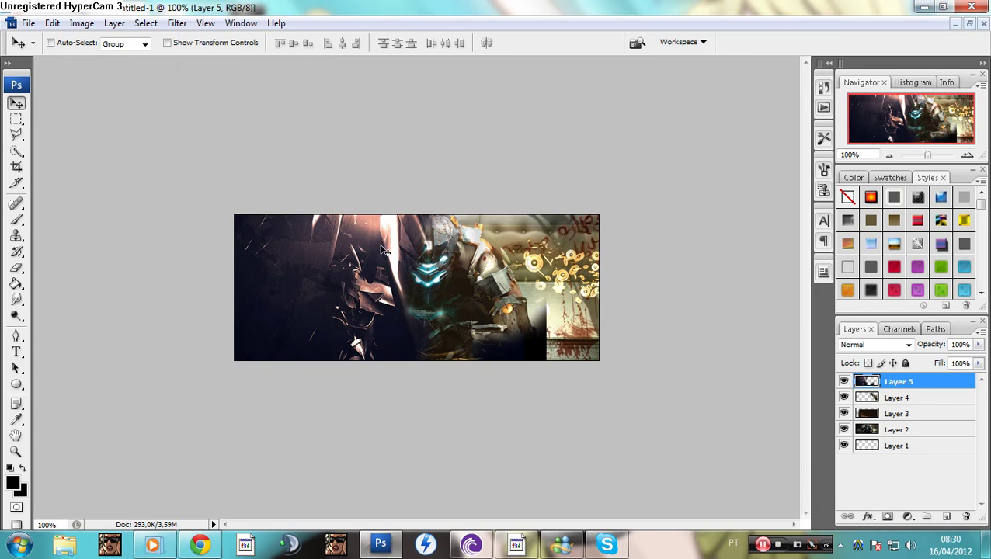
key(ctrl+t)
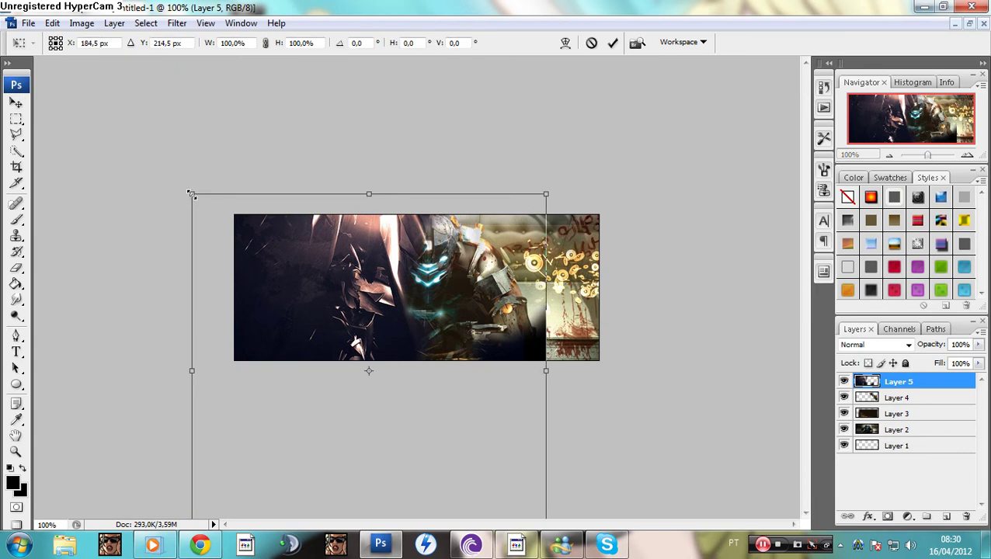
drag(192, 193, 0, 2)
key(Return)
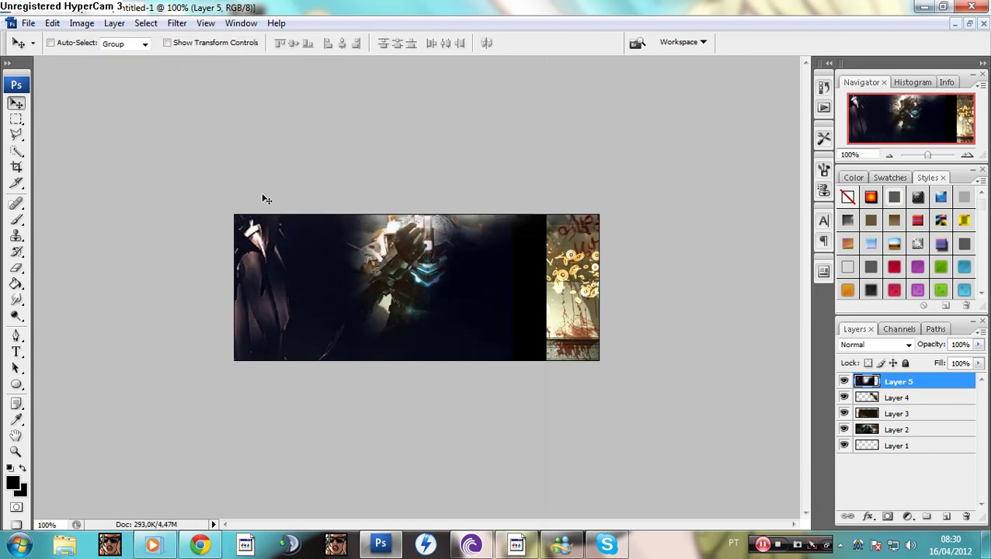
drag(267, 406, 279, 355)
- Set the enlarged layer's opacity to 20% and erase it where it covers the figure's head and arm
key(e)
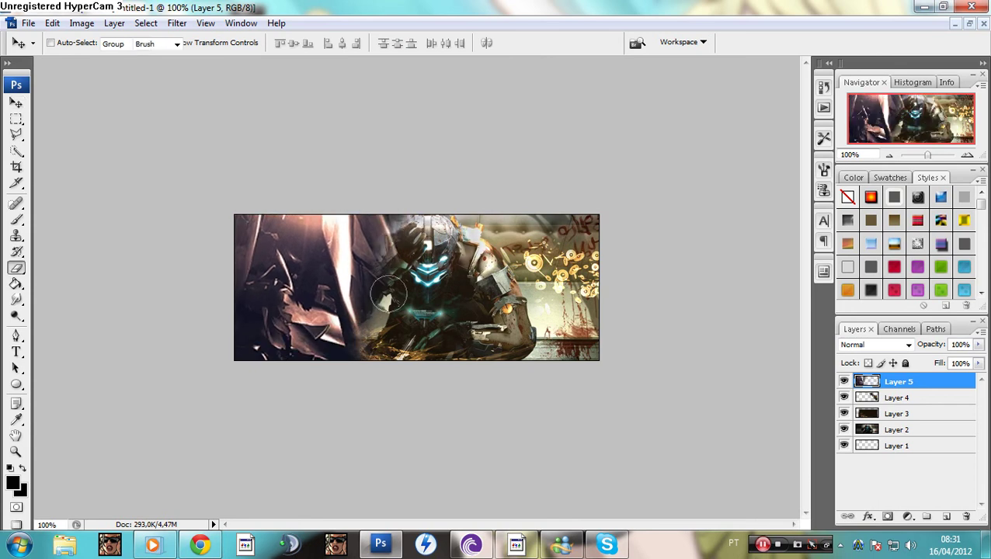
click(961, 344)
text(20)
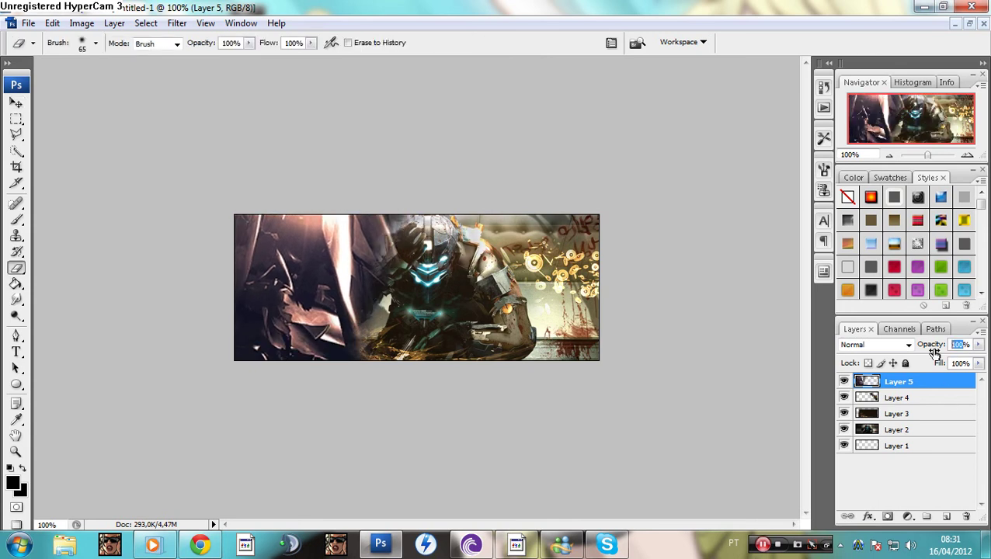
key(Return)
mouse_move(471, 264)
mouse_down()
mouse_move(379, 271)
mouse_move(420, 246)
mouse_move(412, 227)
mouse_move(391, 240)
mouse_move(392, 269)
mouse_move(350, 323)
mouse_up()
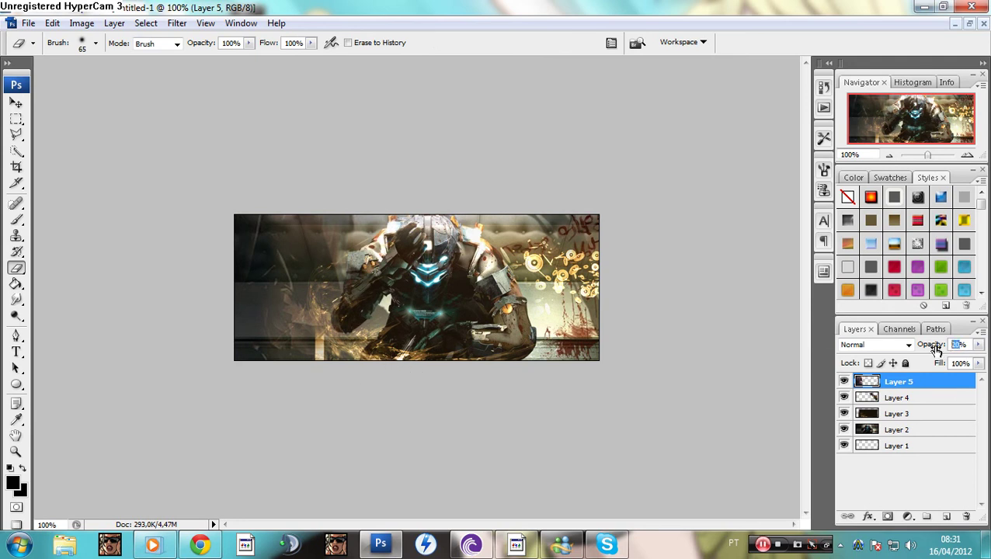
- Set the enlarged layer's opacity to 100%, then try another erase along its inner edge and a new position for it
text(100)
key(Return)
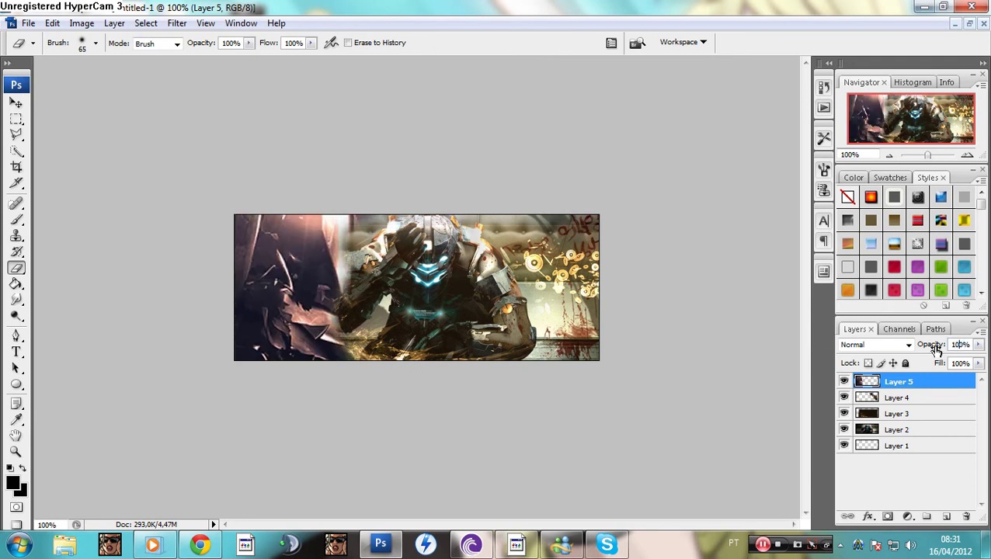
mouse_move(342, 277)
mouse_down()
mouse_move(320, 269)
mouse_move(351, 245)
mouse_move(363, 345)
mouse_move(389, 324)
mouse_move(400, 334)
mouse_move(383, 338)
mouse_move(406, 333)
mouse_up()
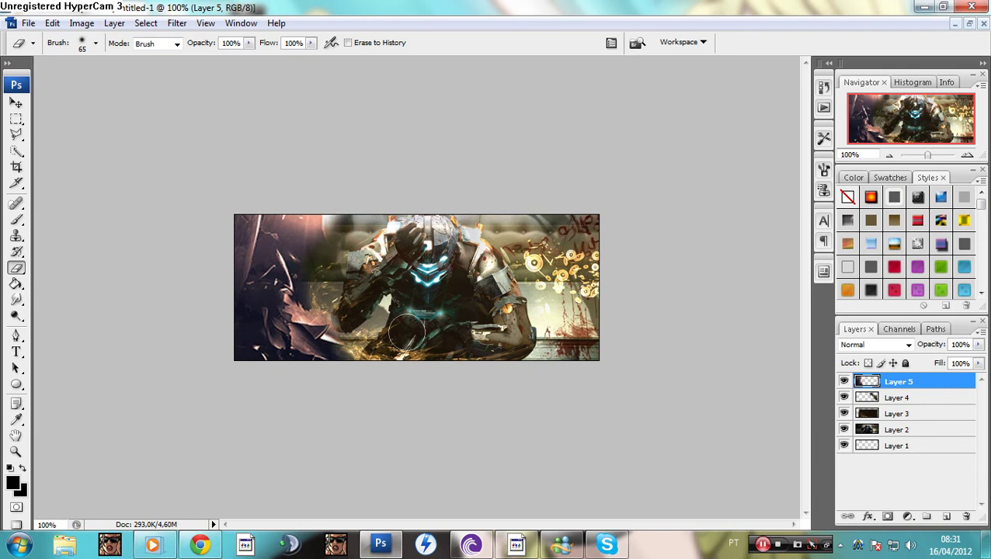
key(ctrl+z)
key(v)
drag(307, 292, 324, 358)
- Undo the effect layer's enlargement together with the repositioning, erasing and opacity changes made after it
key(ctrl+alt+z)
key(ctrl+alt+z)
key(ctrl+alt+z)
key(ctrl+alt+z)
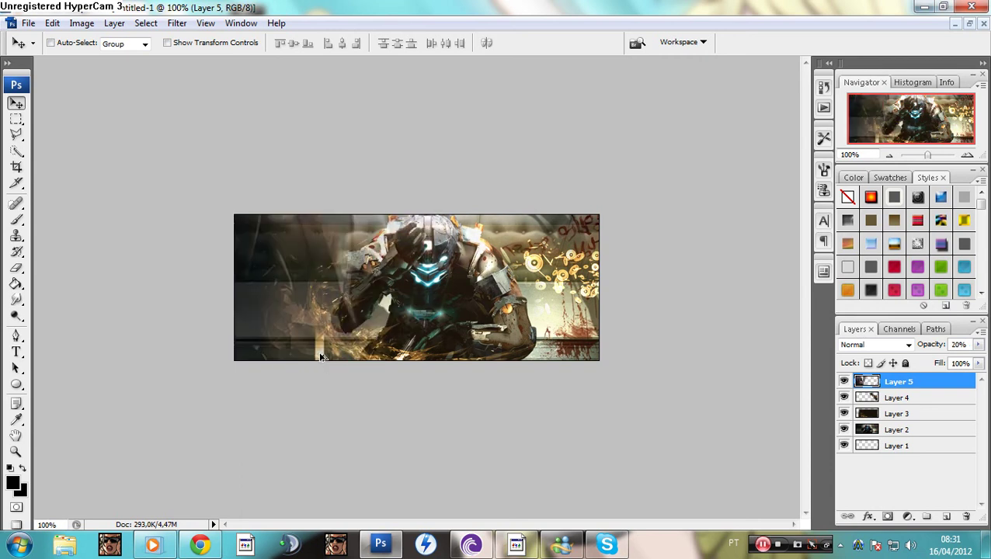
key(ctrl+alt+z)
key(ctrl+alt+z)
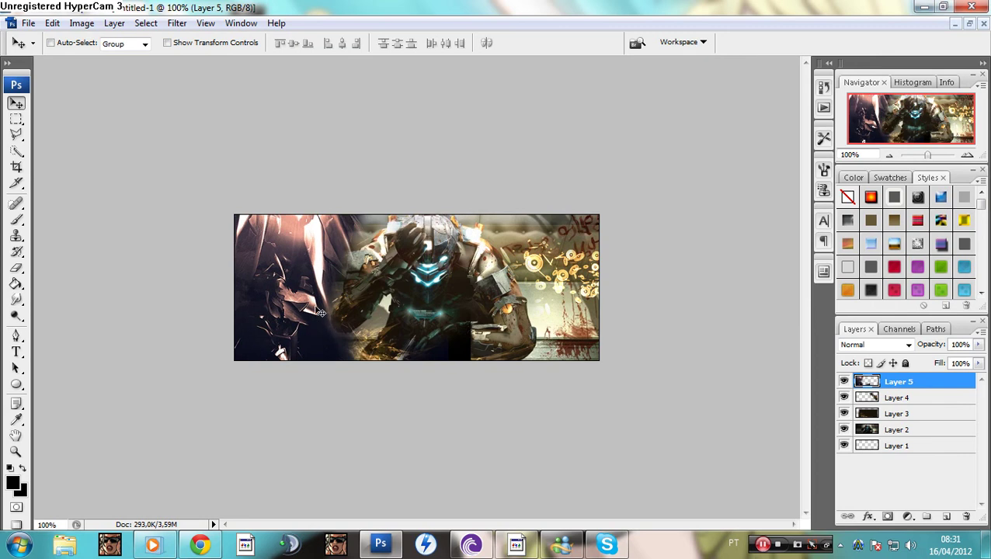
key(ctrl+alt+z)
key(ctrl+shift+z)
key(ctrl+alt+z)
key(ctrl+alt+z)
key(ctrl+alt+z)
key(ctrl+alt+z)
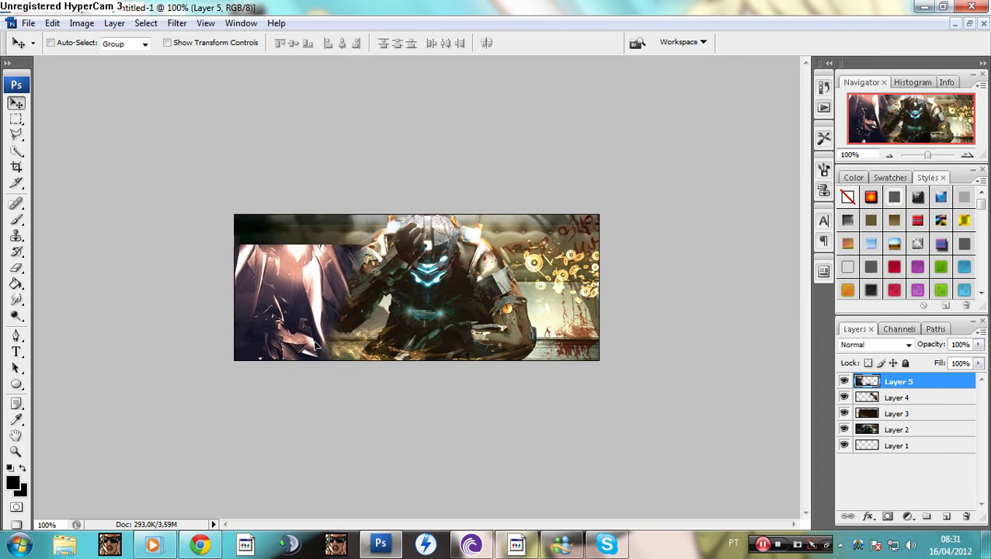
- Erase the dark remainder of the effect layer over the figure's lower body and dismiss the Skype notification
key(e)
mouse_move(504, 357)
mouse_down()
mouse_move(460, 332)
mouse_move(462, 361)
mouse_up()
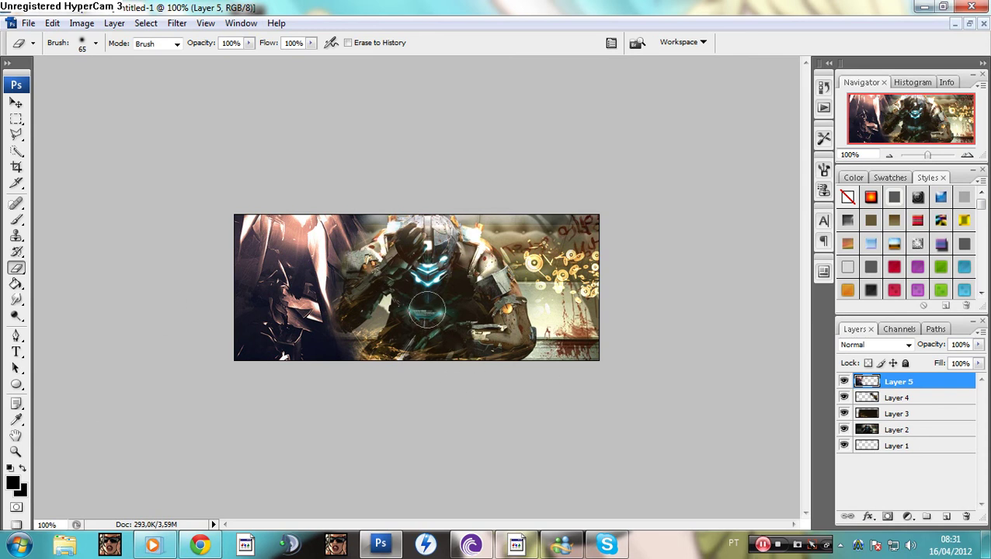
click(17, 103)
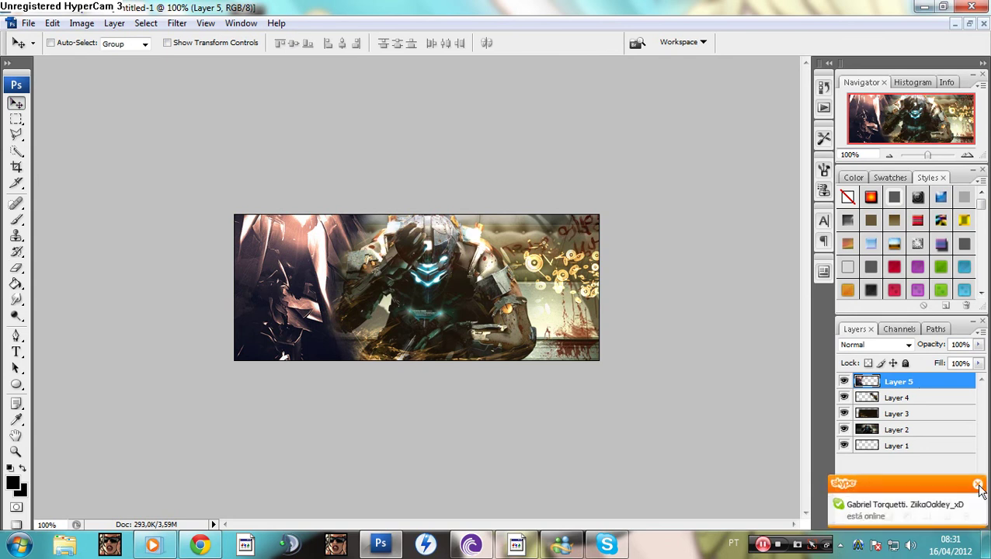
click(978, 485)
- Add a Gradient Map adjustment layer above Layer 5 using the black-to-white gradient
click(905, 517)
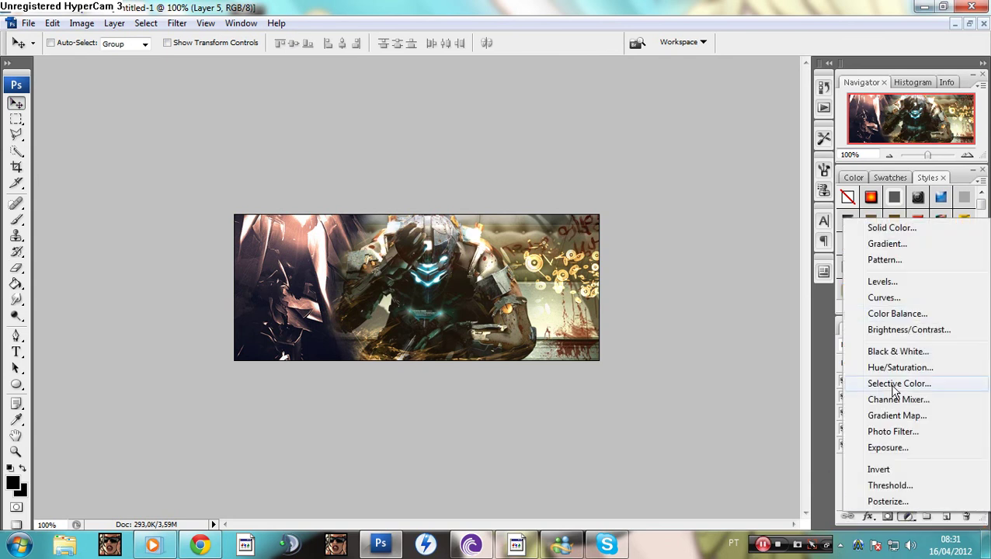
click(885, 415)
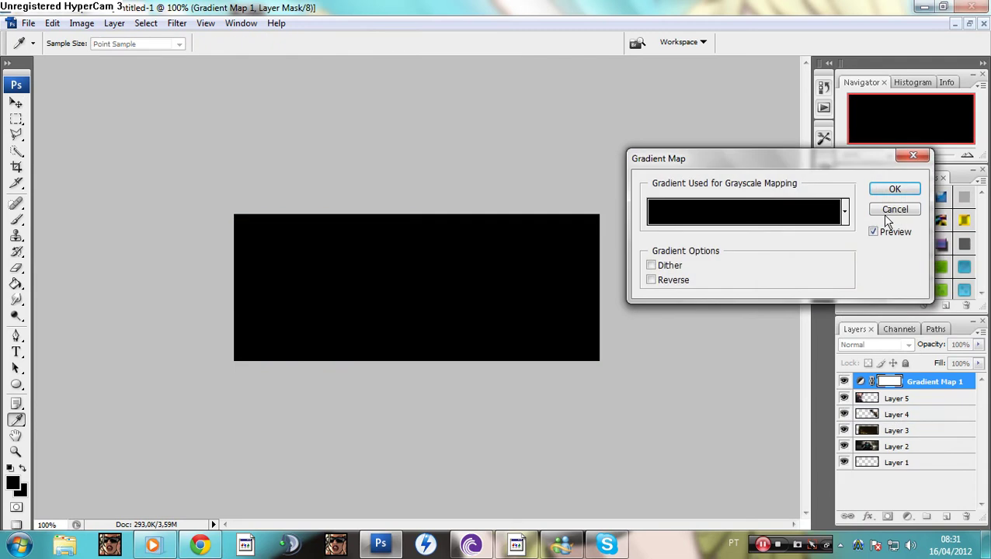
click(845, 212)
click(721, 256)
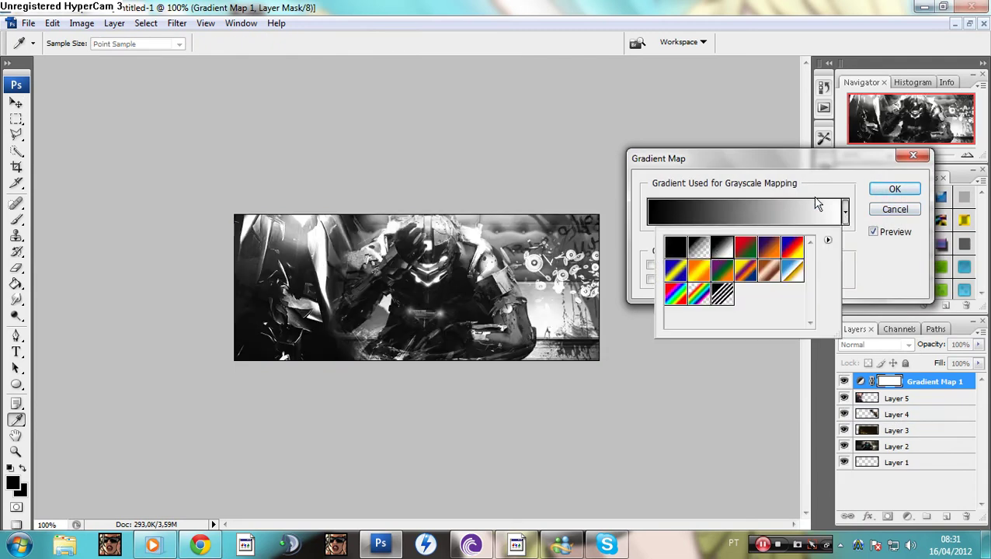
click(895, 188)
click(894, 189)
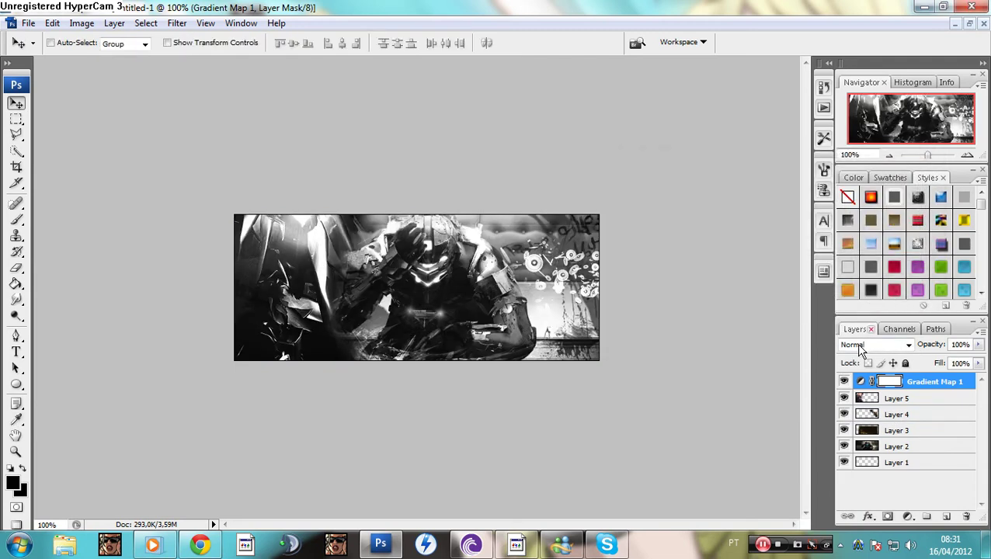
- Set the Gradient Map 1 layer's blending mode to Luminosity
click(862, 344)
click(860, 344)
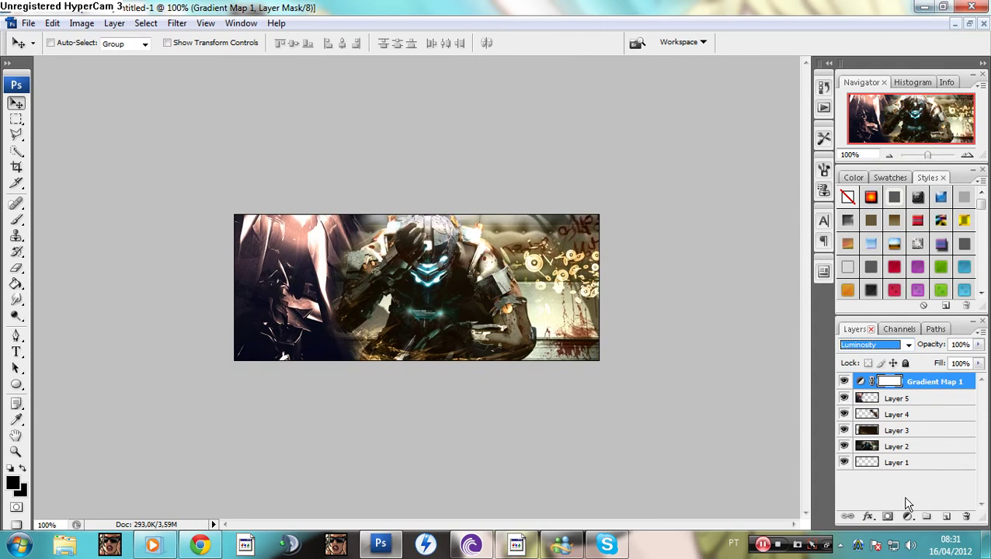
- Add a second Gradient Map layer on top using the violet-to-orange preset, blended in Hue mode at 25% opacity
click(906, 517)
click(897, 416)
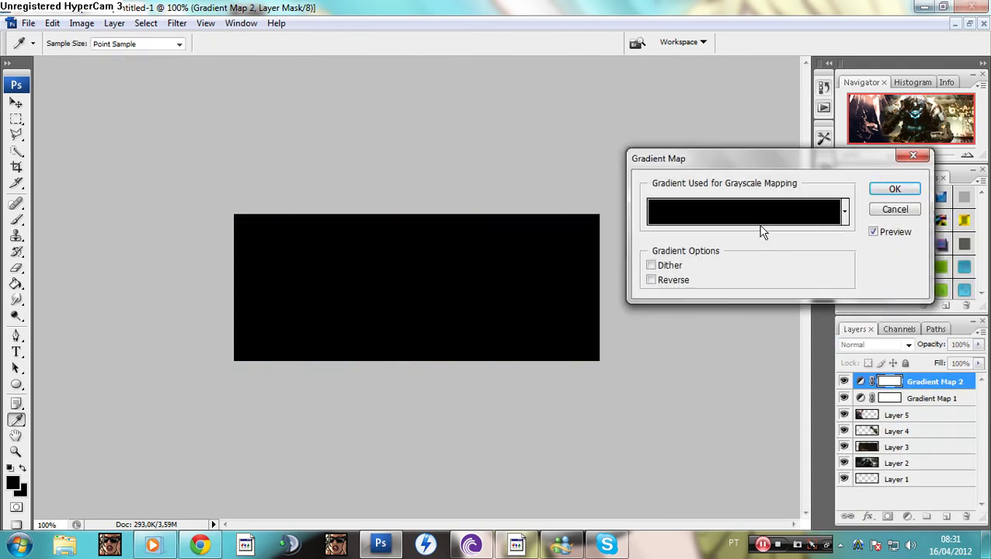
click(757, 213)
click(461, 110)
click(620, 95)
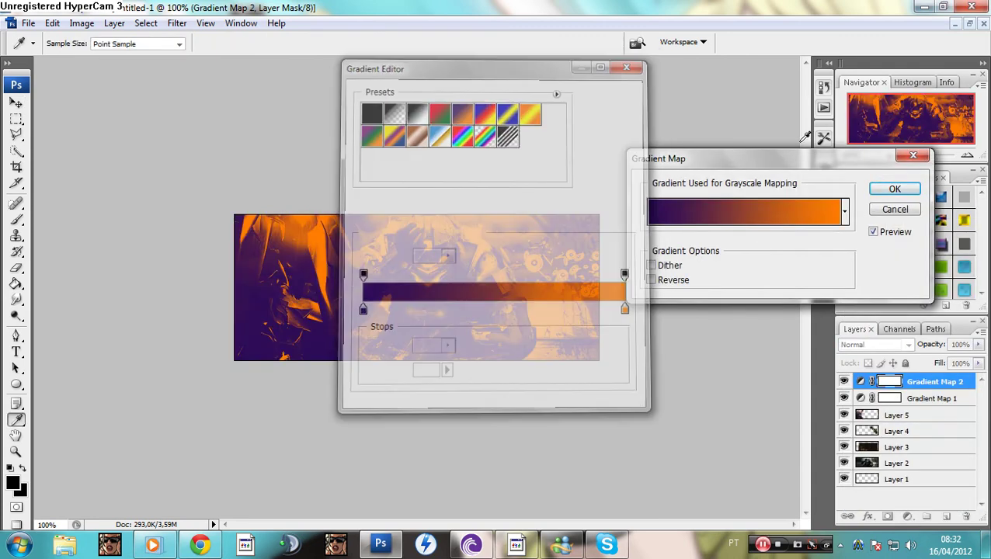
click(881, 192)
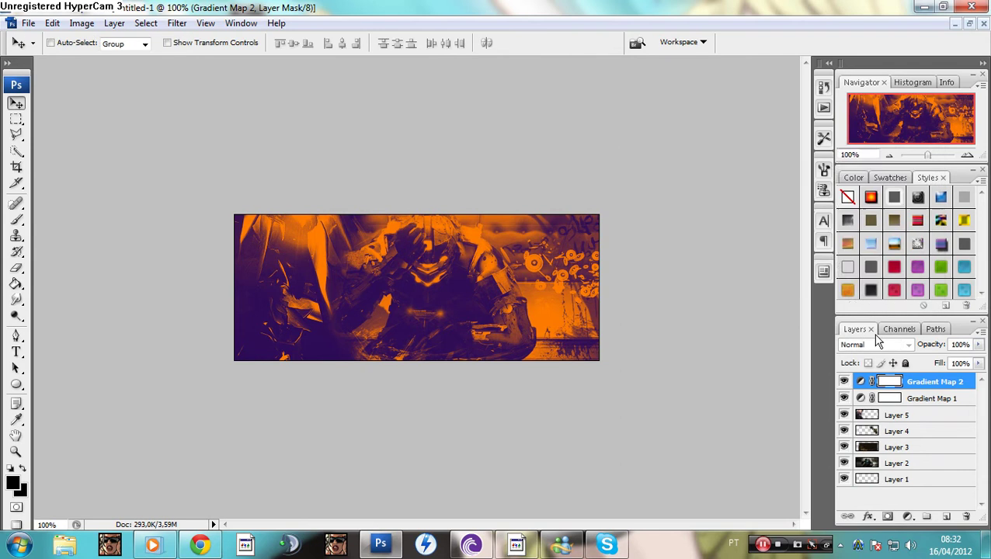
click(869, 344)
click(848, 310)
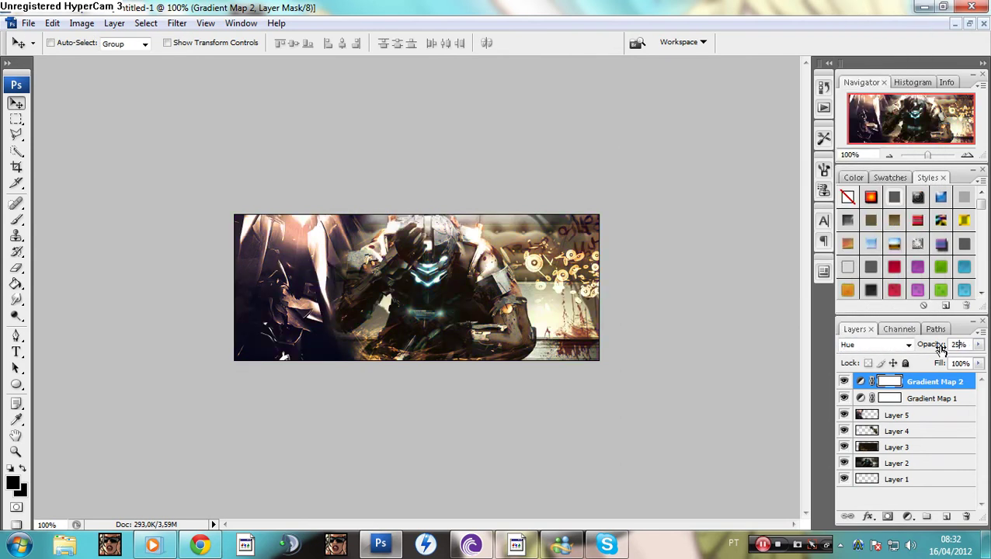
- Try to sample a foreground colour from the figure while the Gradient Map 2 mask is active
click(13, 483)
click(483, 260)
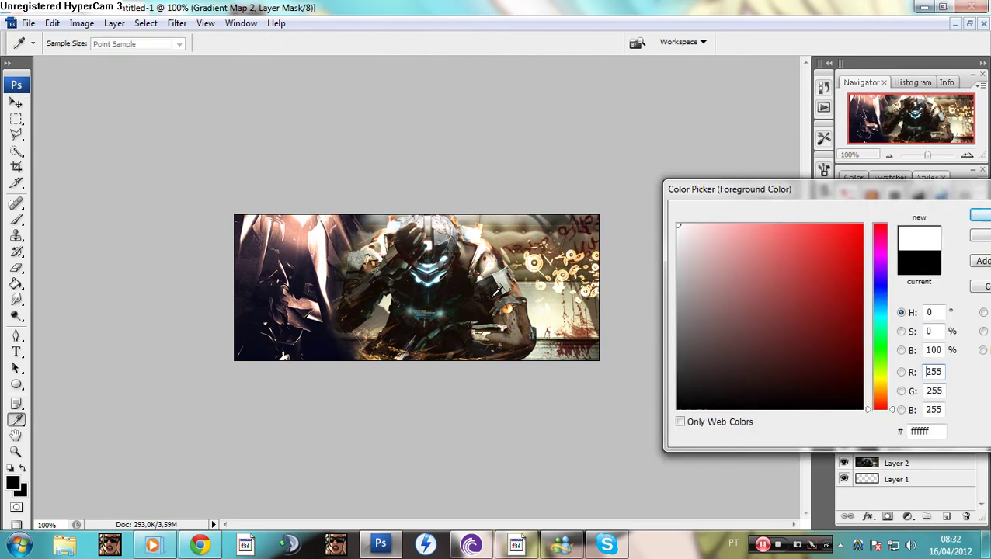
click(983, 217)
- Select Layer 2 and sample a greyish brown from the figure's arm as the foreground colour
click(889, 463)
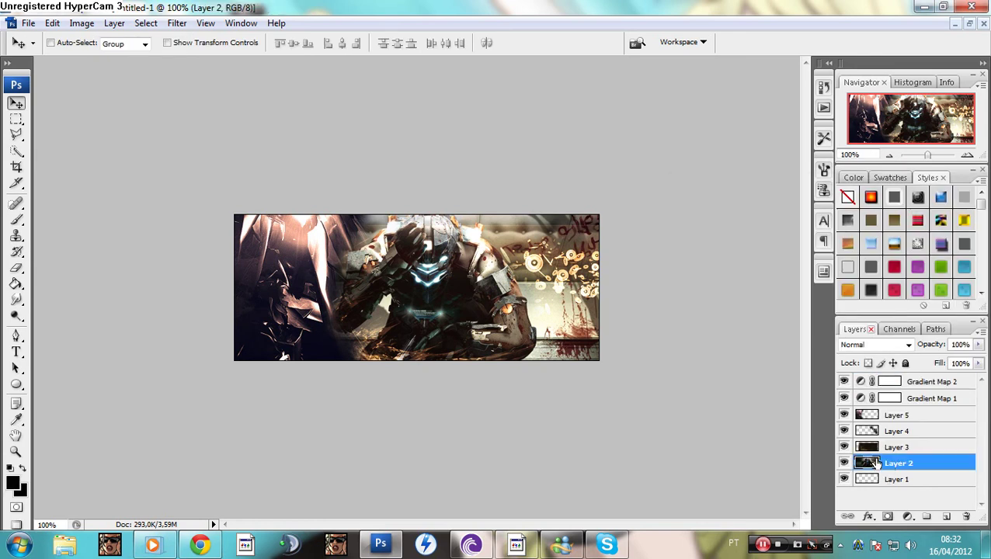
click(14, 484)
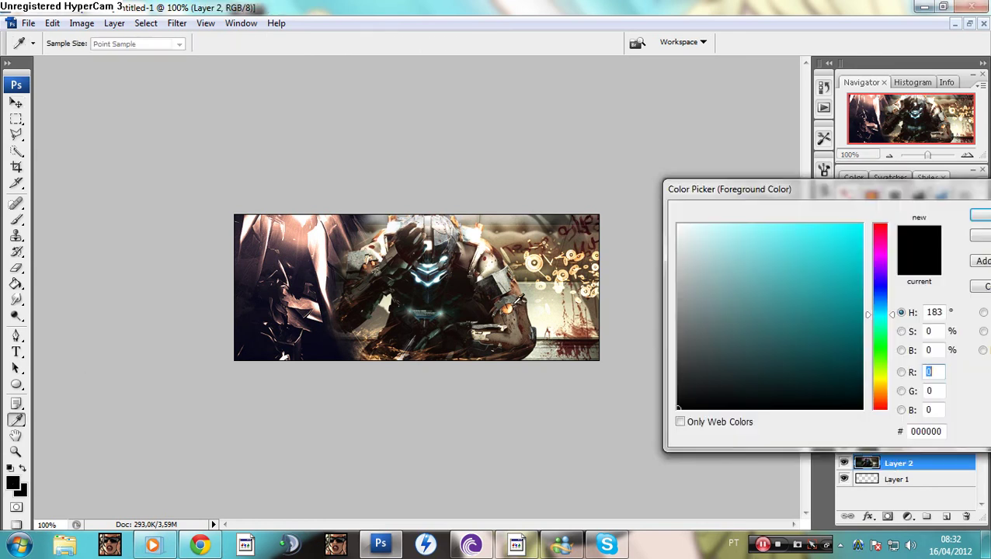
click(516, 299)
click(519, 326)
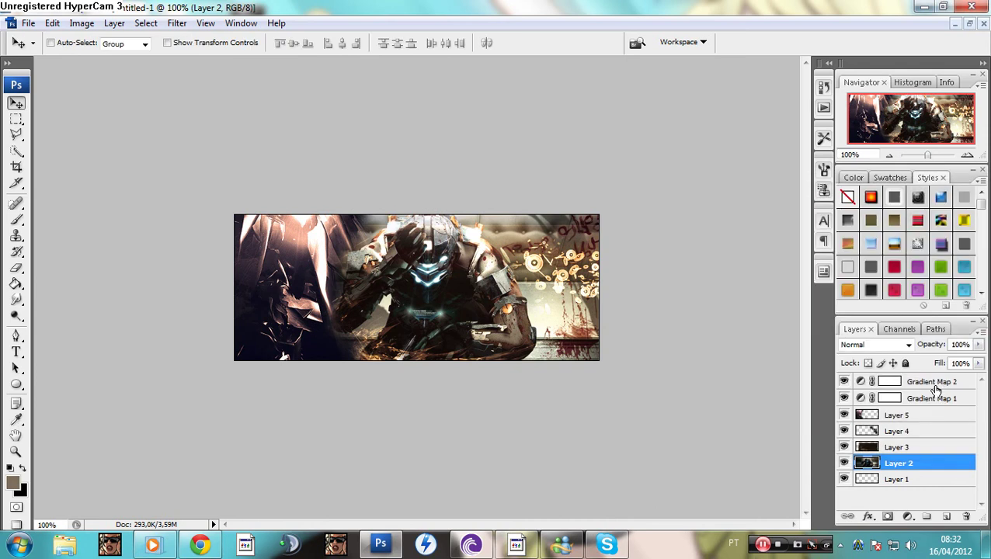
- Add a Gradient Map layer above Layer 5 using the brown-to-black gradient and move it to the top of the layer stack
click(931, 383)
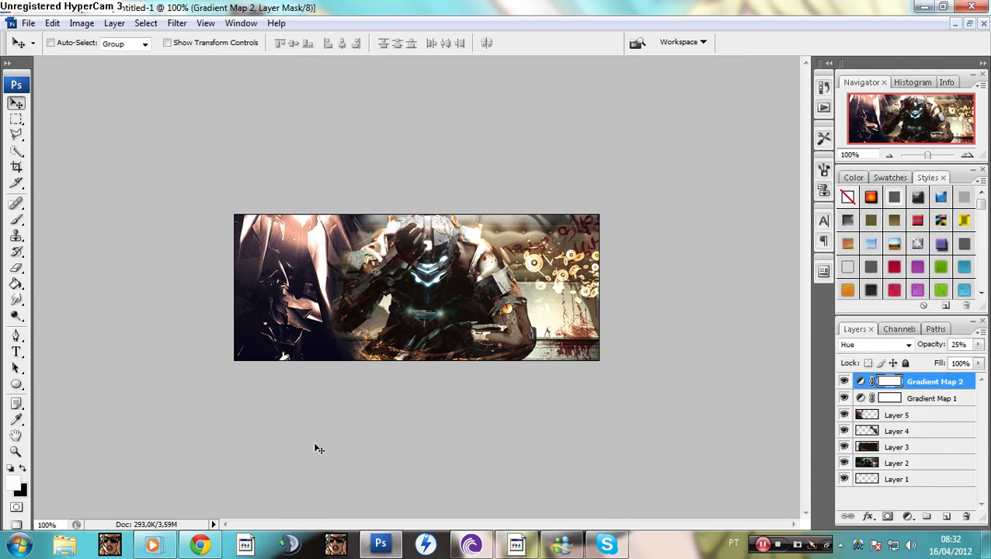
click(885, 417)
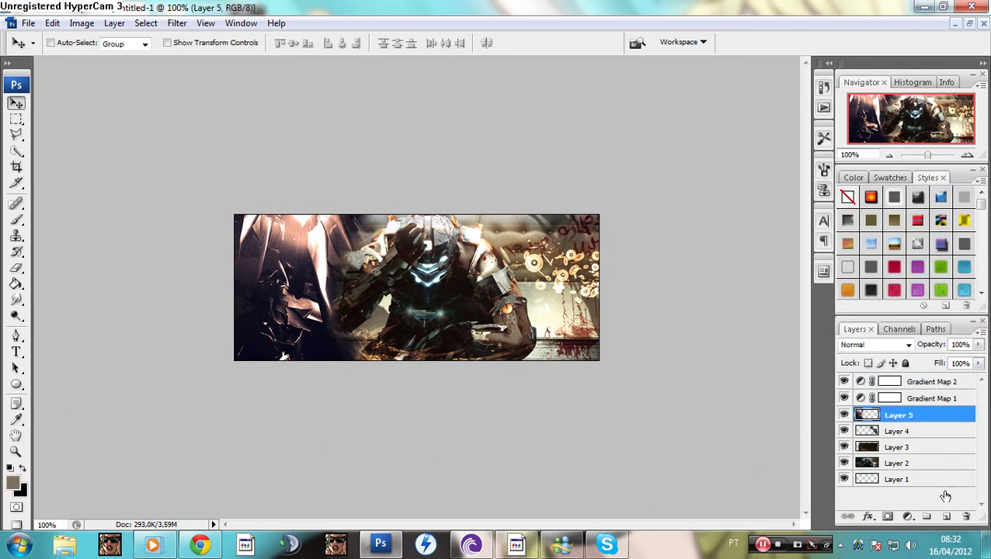
click(906, 516)
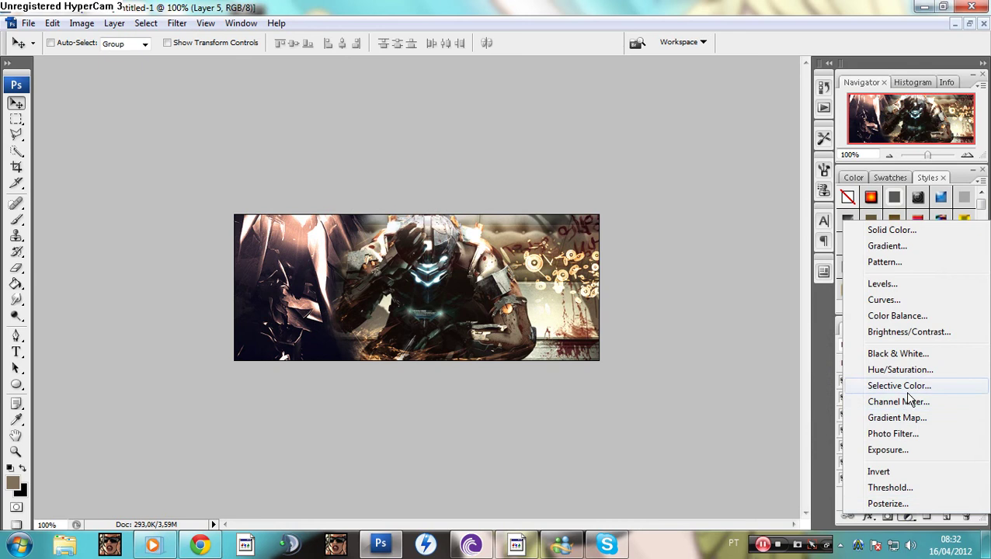
click(900, 419)
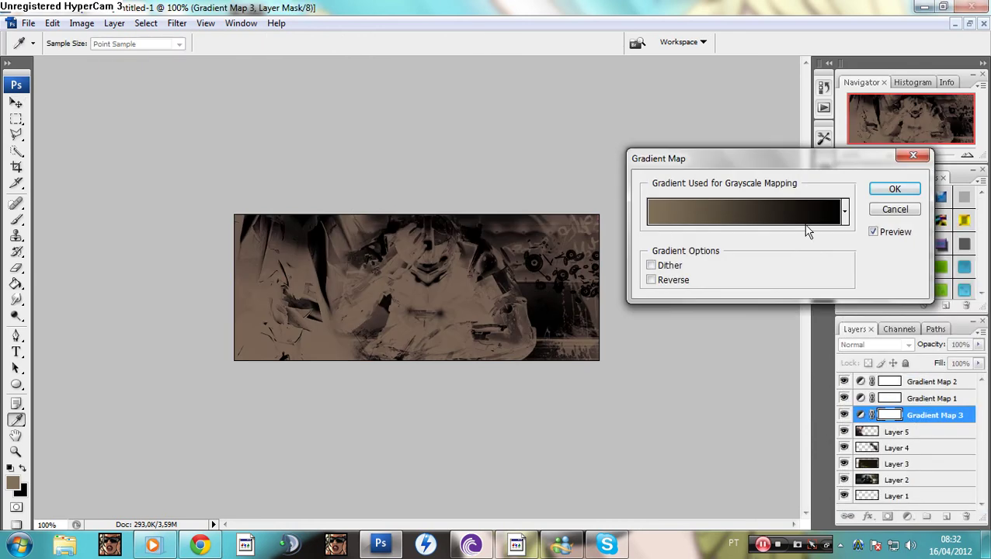
click(894, 189)
key(v)
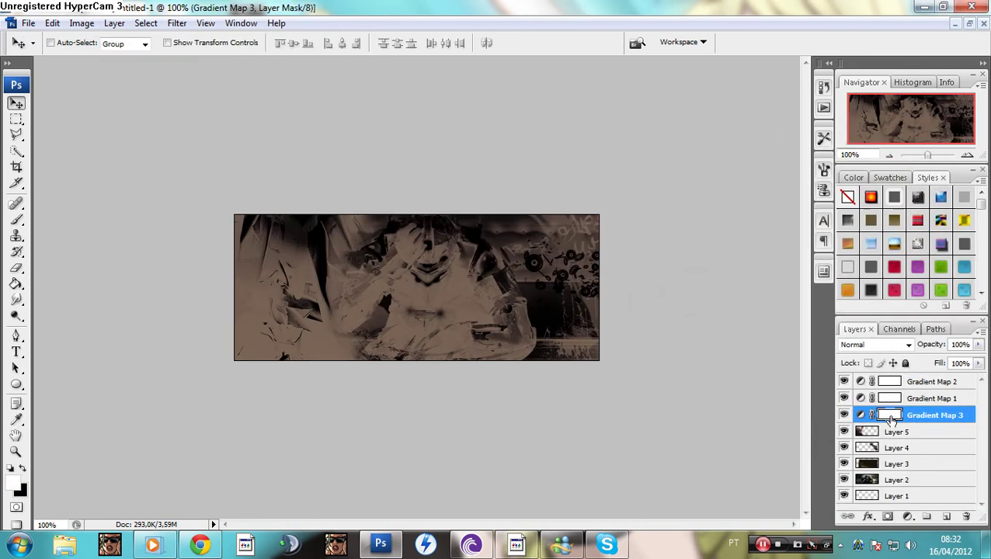
drag(908, 417, 922, 380)
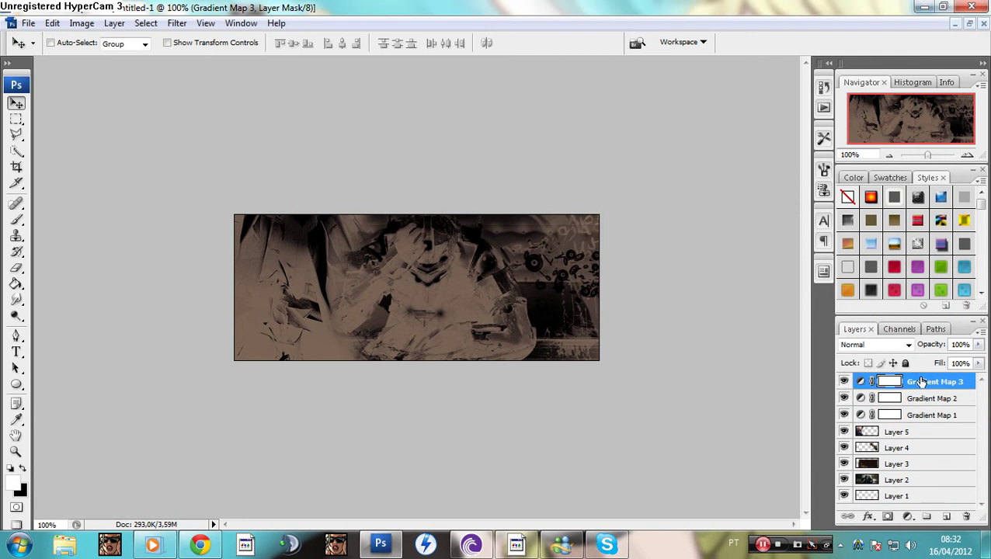
- Blend the Gradient Map 3 layer in Color mode at 15% opacity
click(889, 347)
click(870, 335)
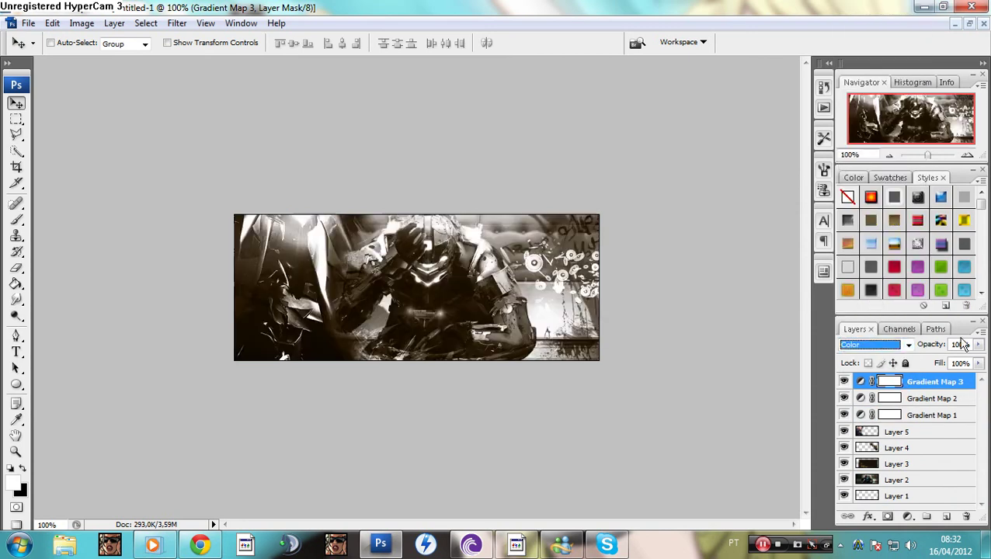
click(925, 350)
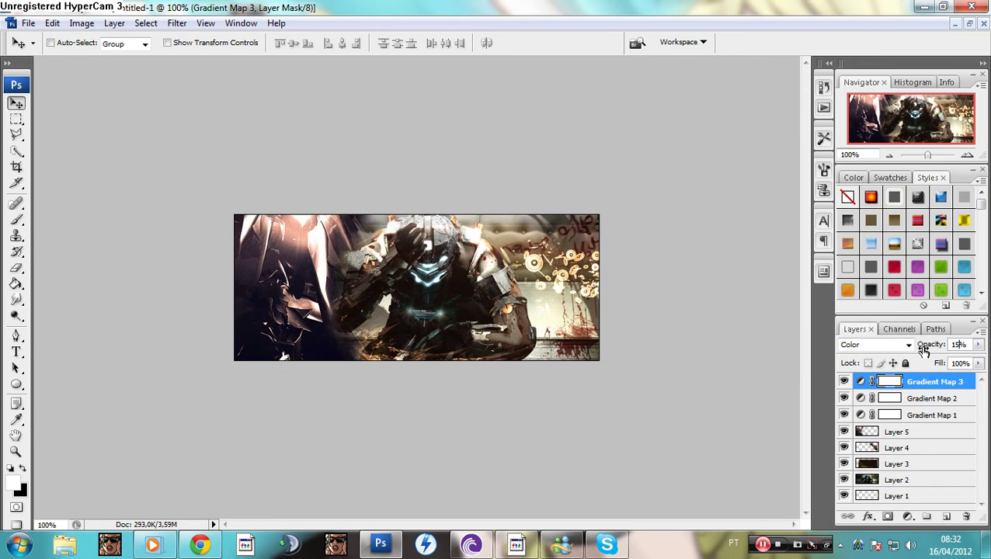
key(Return)
- Add a Photo Filter adjustment layer on top with Warming Filter (85) at 25% density, preserving luminosity
click(906, 517)
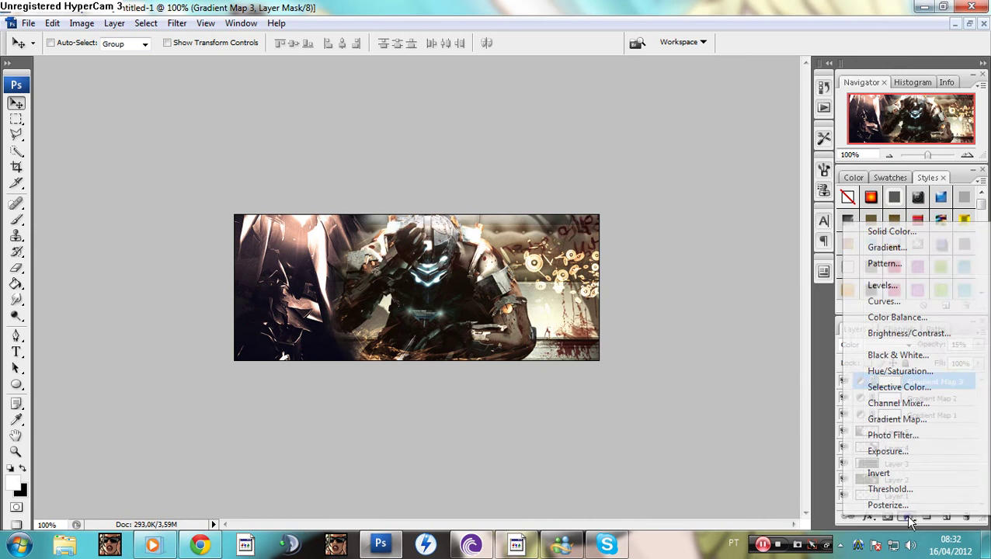
click(906, 436)
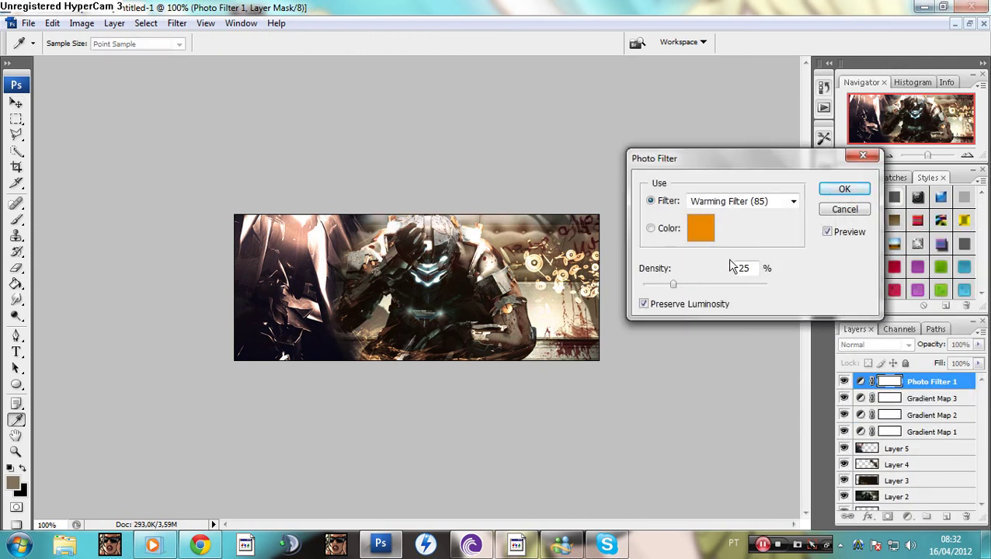
click(844, 193)
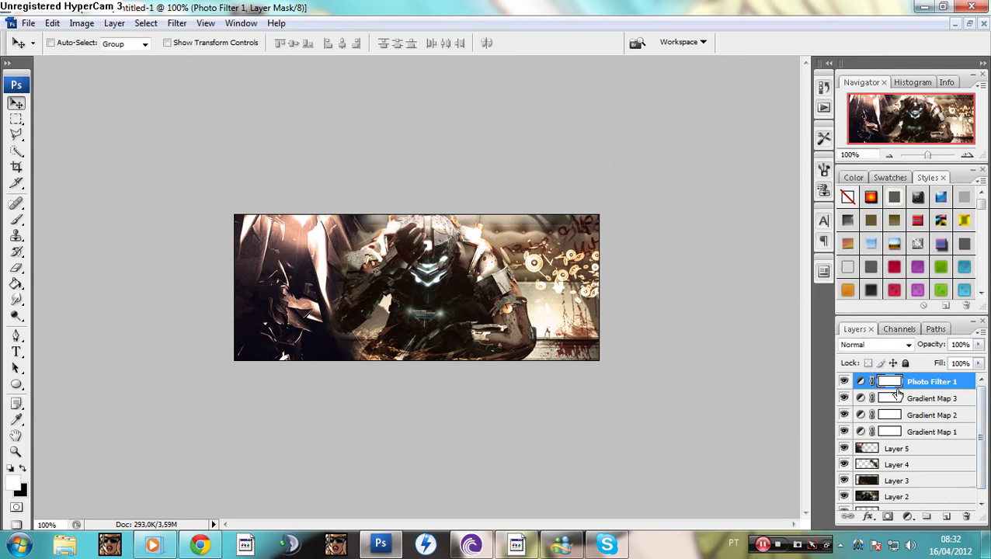
- Stamp all visible layers onto a new layer at the top of the stack and apply the Sharpen filter to it
key(ctrl+shift+alt+n)
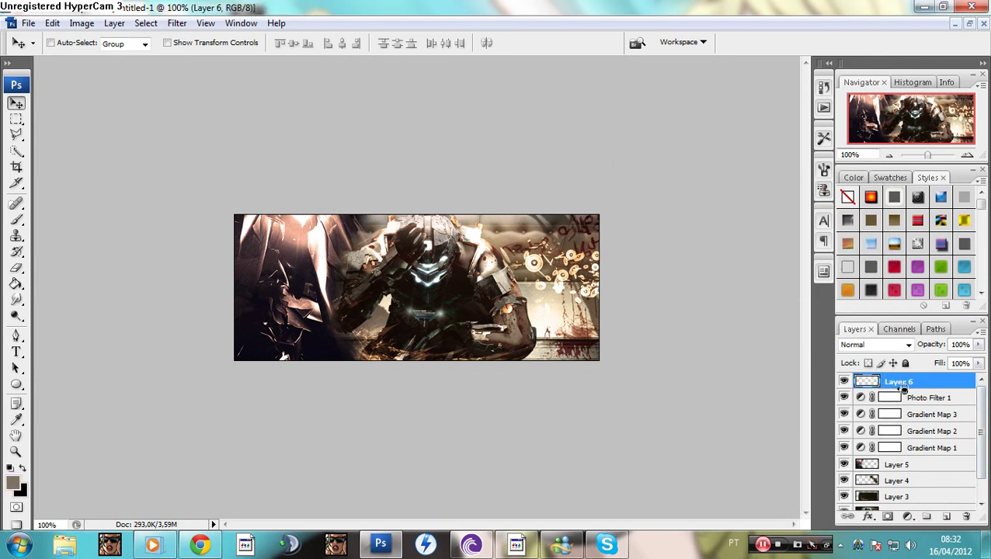
key(ctrl+shift+alt+e)
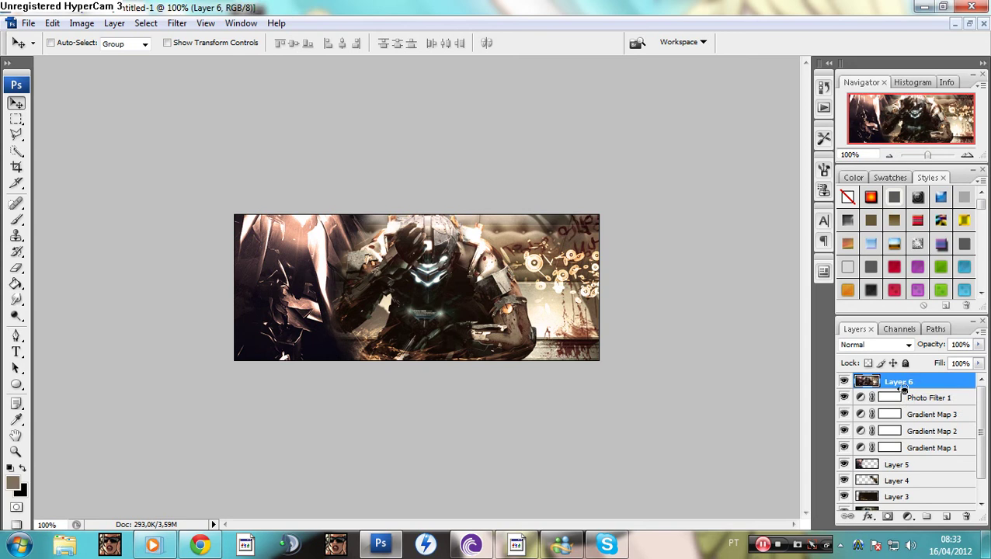
click(177, 23)
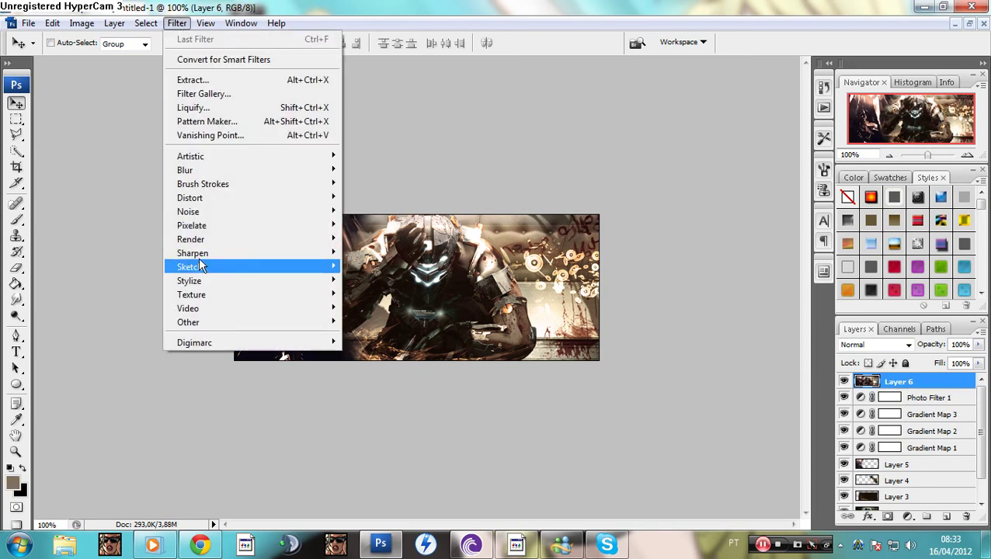
click(354, 254)
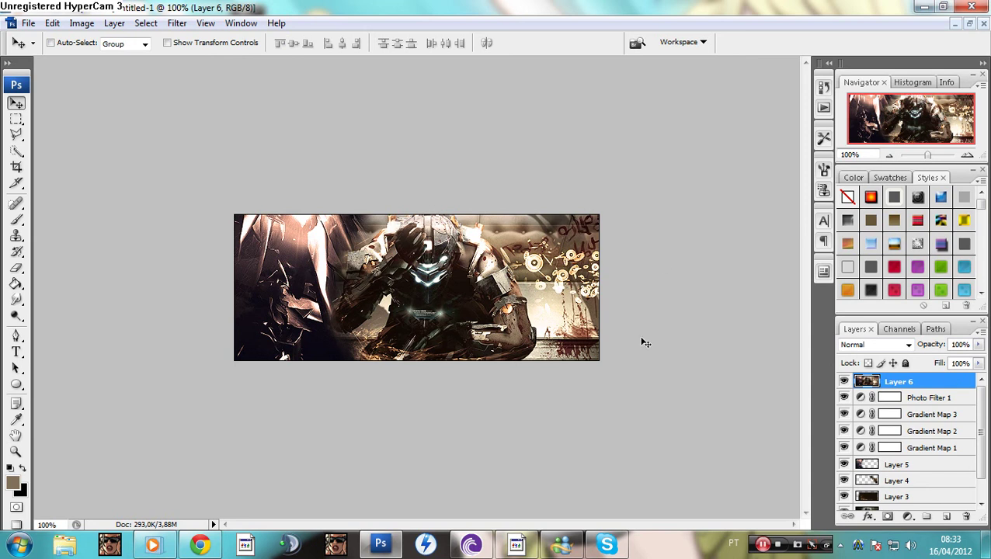
key(e)
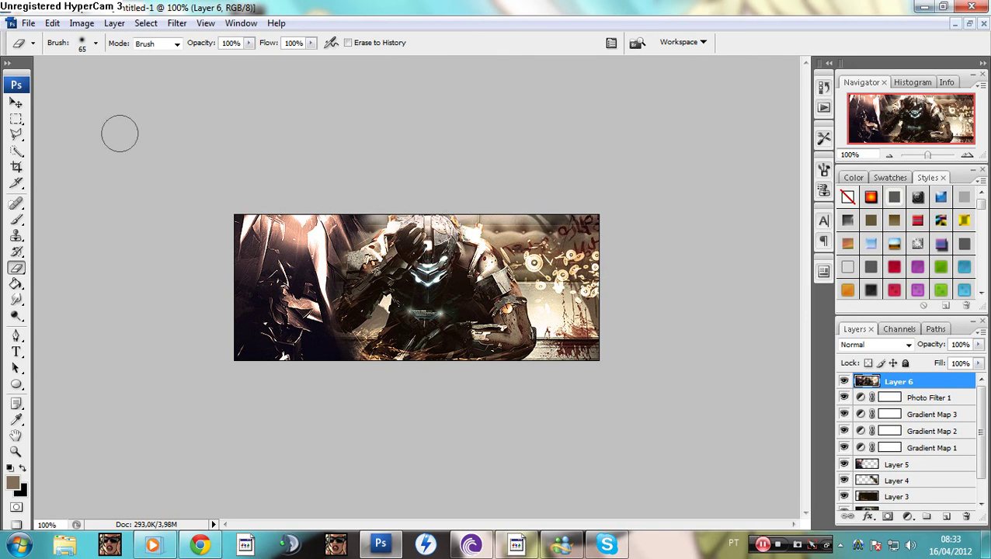
click(15, 102)
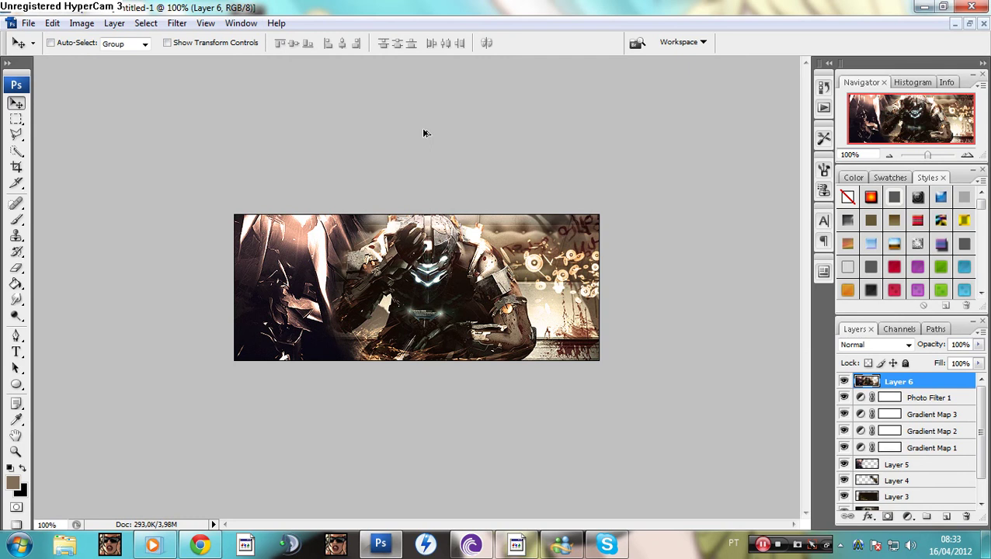
- Stamp all visible layers onto another new layer above Layer 6 and open the Wave distortion filter for it
key(ctrl+shift+alt+n)
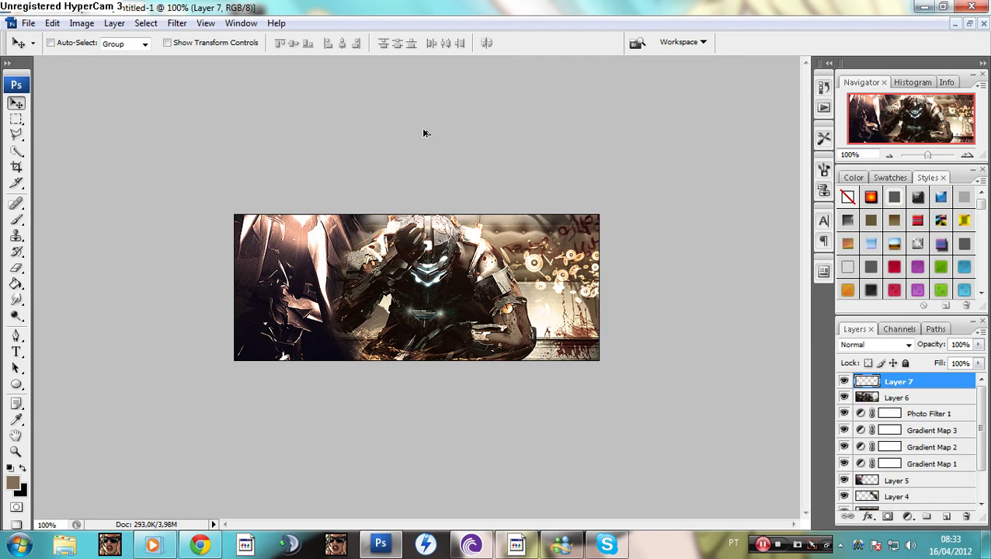
key(ctrl+shift+alt+e)
click(177, 23)
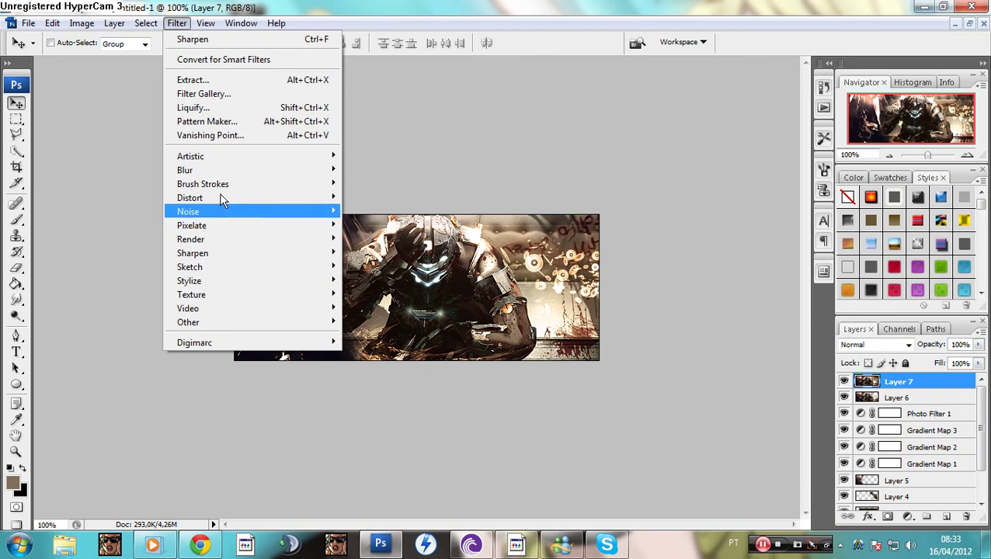
mouse_move(218, 204)
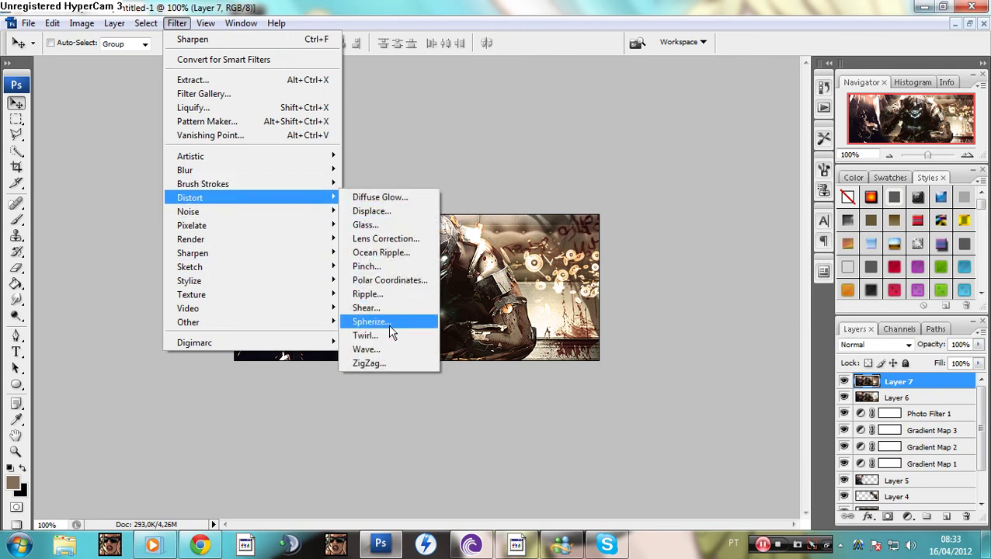
click(366, 349)
- Apply a Sine Wave distortion with 5 generators, wavelength 10 to 120, amplitude 5 to 35, 100% scale both ways and Repeat Edge Pixels
drag(505, 98, 615, 90)
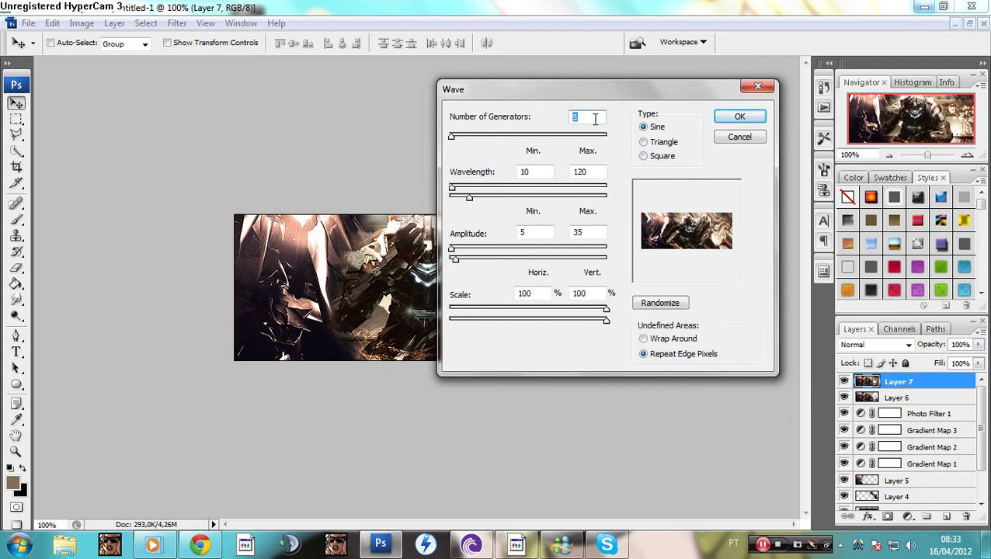
double_click(531, 172)
double_click(602, 173)
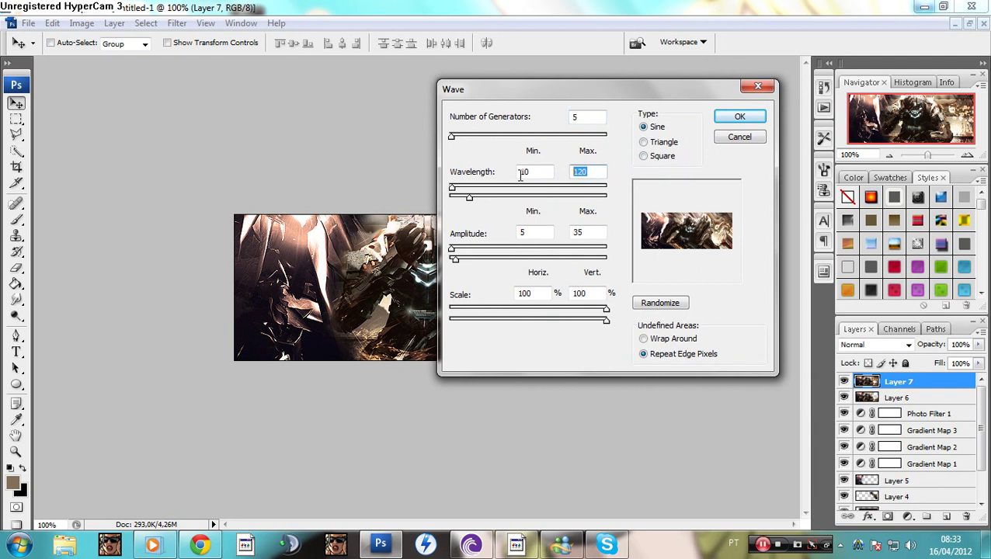
click(579, 174)
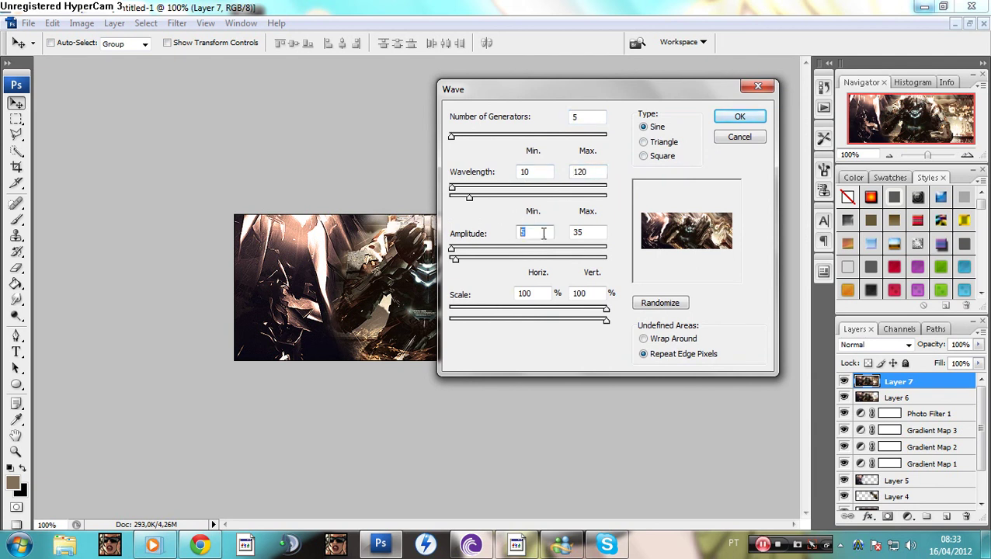
double_click(578, 232)
click(534, 298)
drag(550, 293, 489, 295)
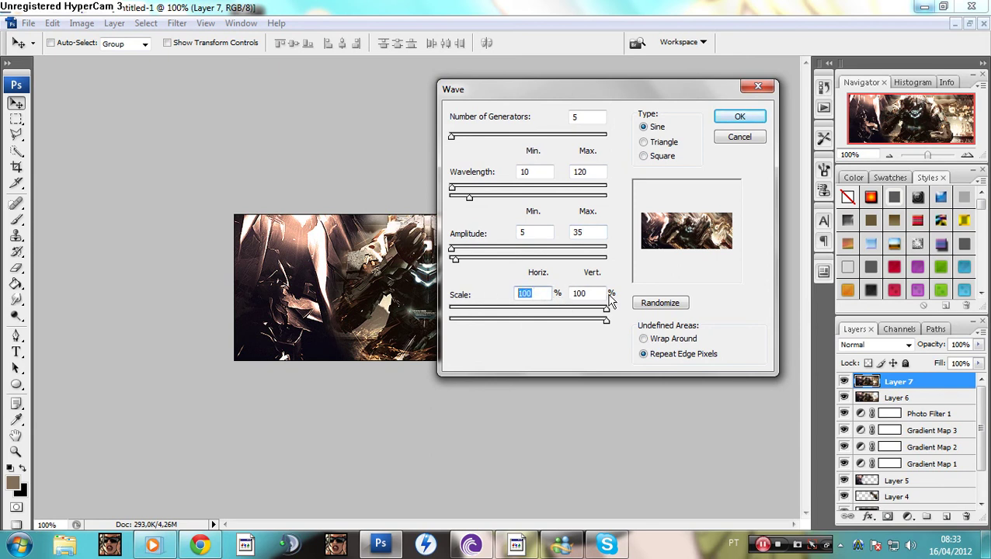
drag(610, 294, 554, 296)
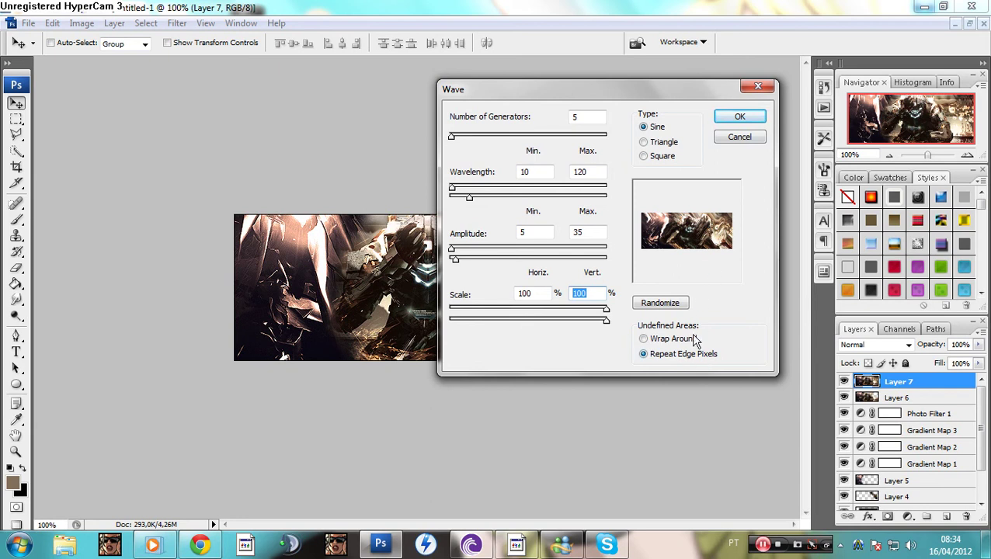
click(738, 118)
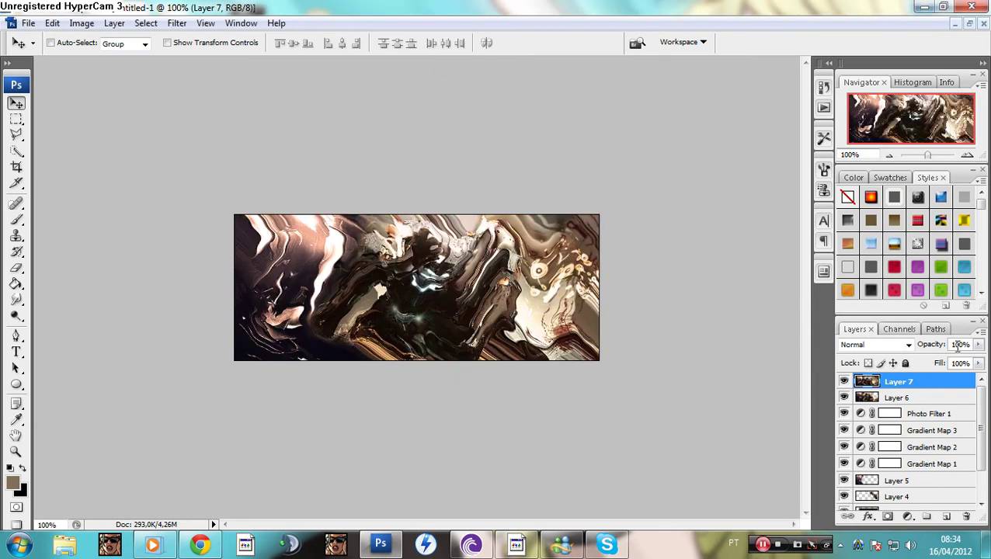
- Lower Layer 7's opacity to 20% and erase wave distortion over the figure and its surroundings with a soft 65 px Eraser
key(ctrl+z)
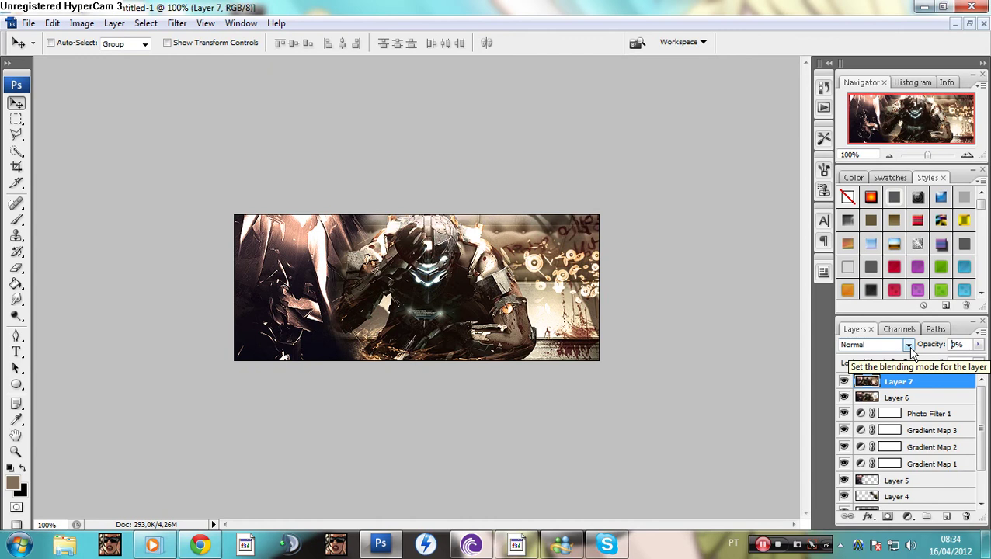
key(ctrl+z)
key(ctrl+z)
key(ctrl+z)
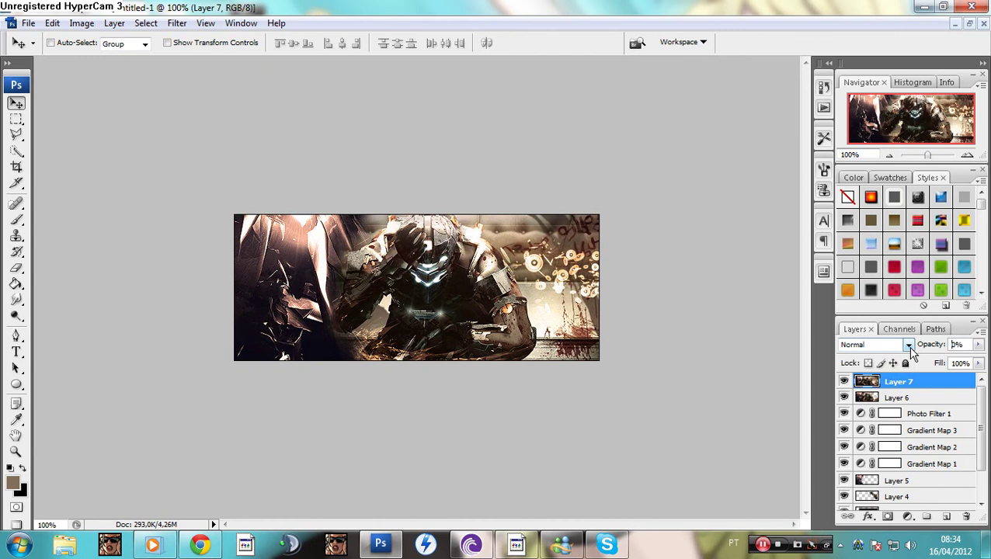
key(ctrl+z)
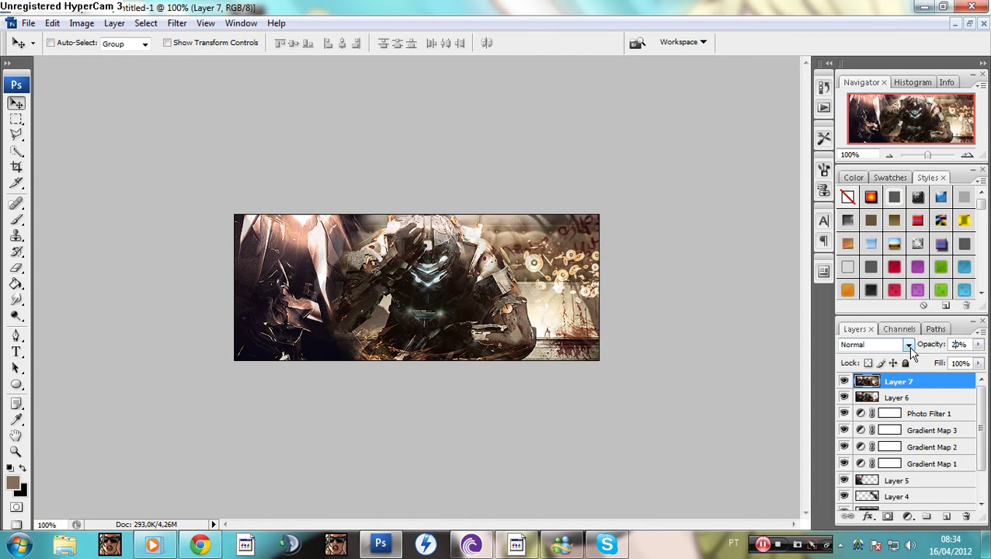
key(e)
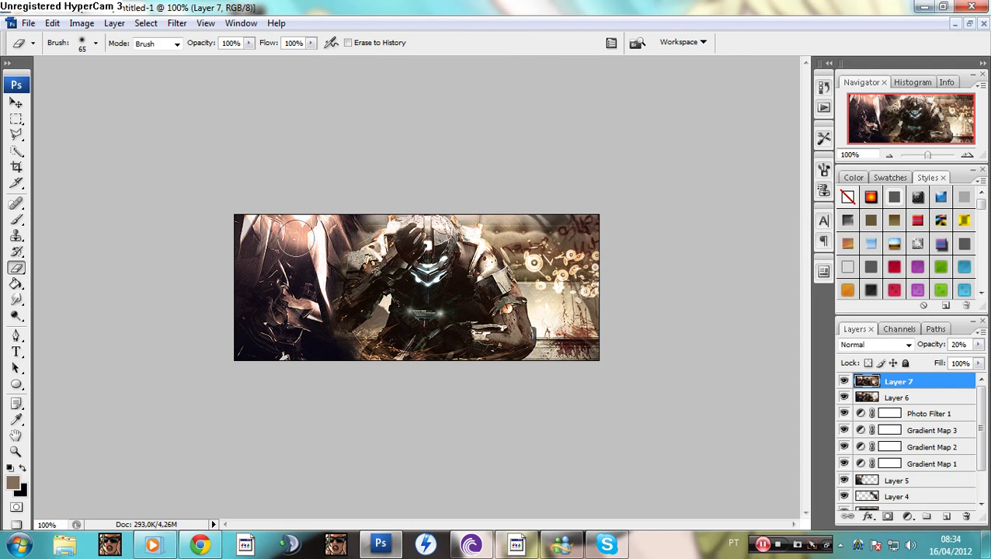
drag(283, 296, 318, 281)
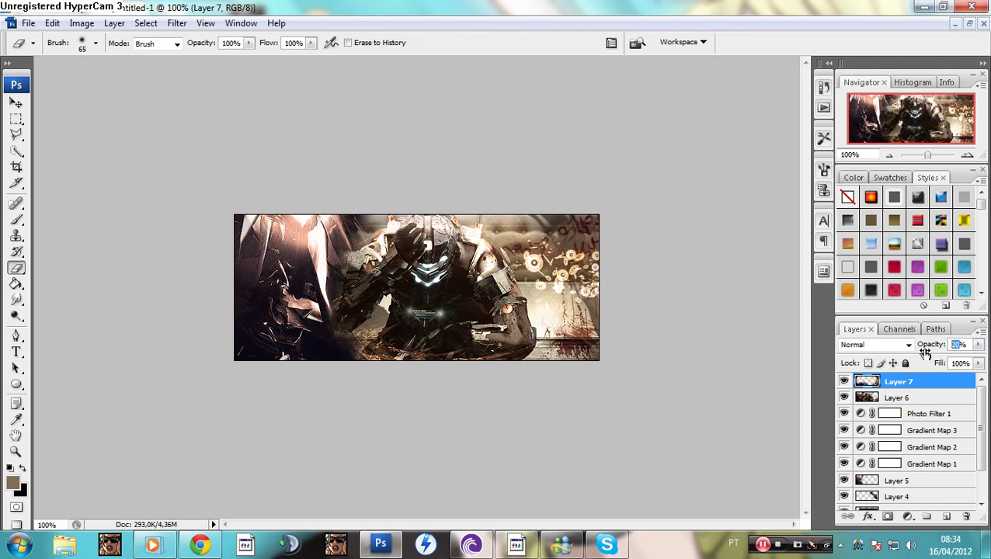
- Set Layer 7's opacity to 100%, erase the remaining distortion around the soldier and lower background, and compare with the layer hidden
drag(924, 353, 962, 319)
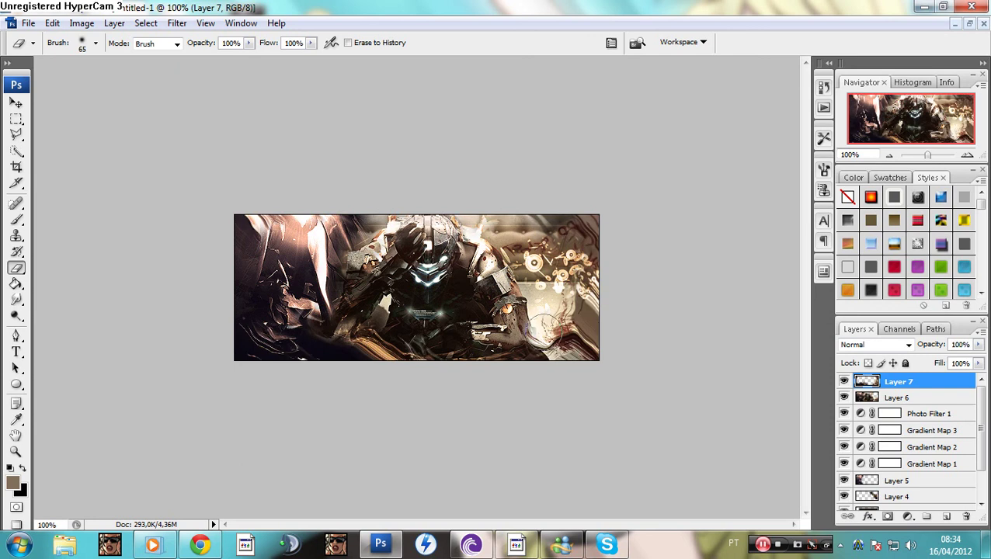
mouse_move(326, 294)
mouse_down()
mouse_move(268, 317)
mouse_move(365, 351)
mouse_move(556, 357)
mouse_move(579, 291)
mouse_up()
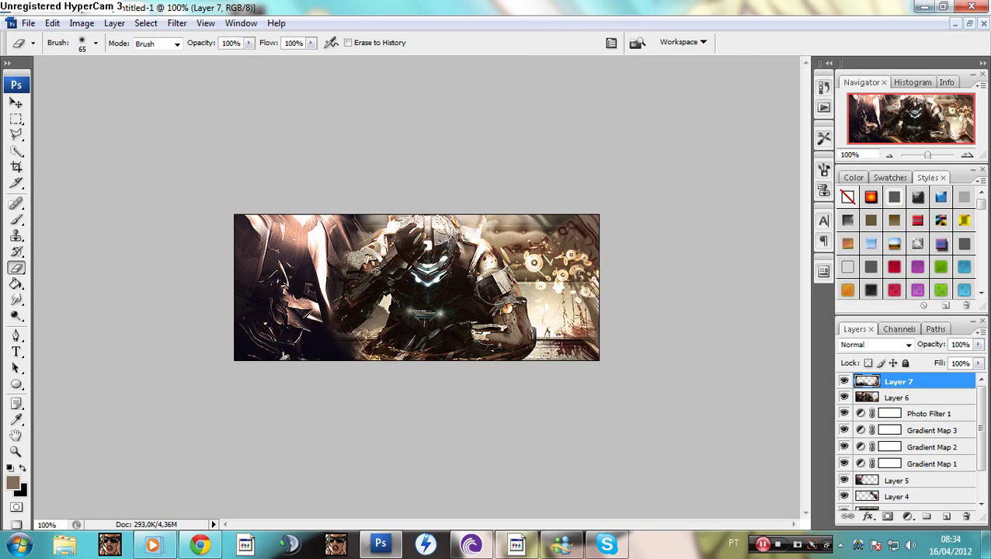
click(843, 383)
click(844, 383)
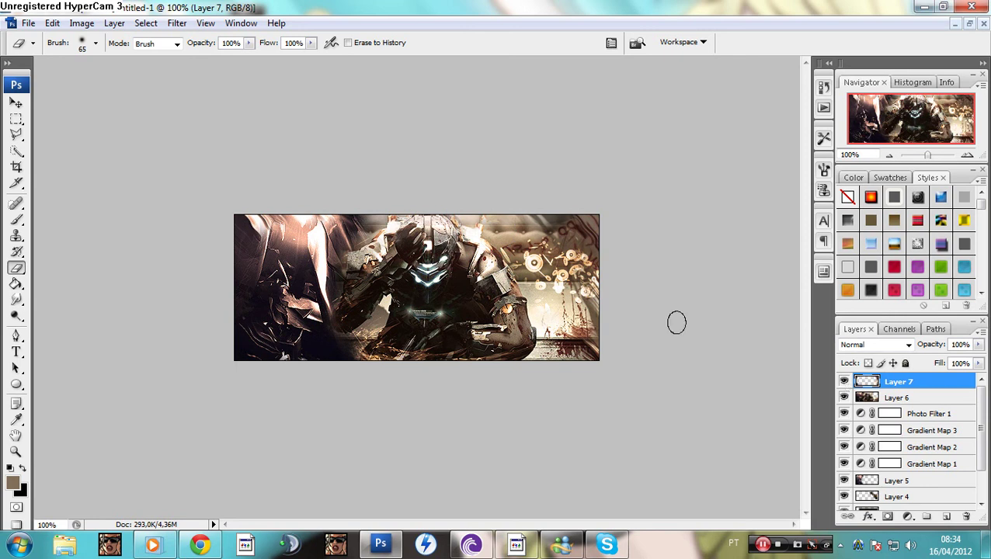
click(16, 104)
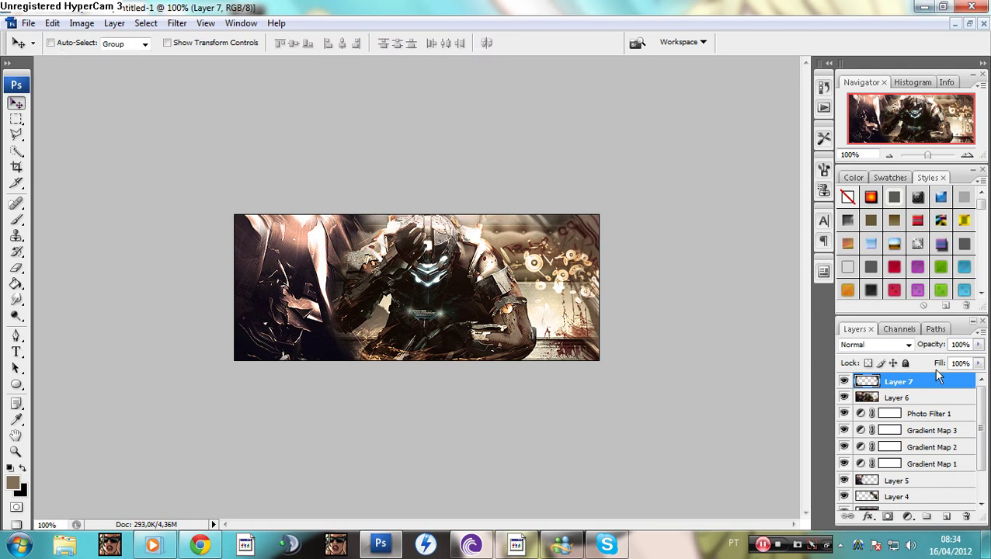
- Stamp all visible layers onto a new layer at the top and add an empty layer above it
key(ctrl+shift+alt+n)
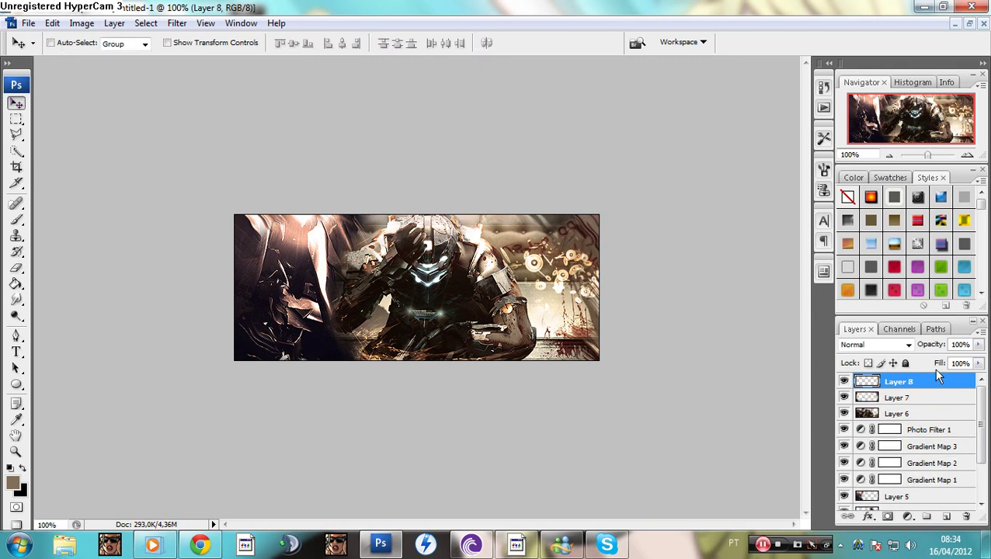
key(ctrl+shift+alt+e)
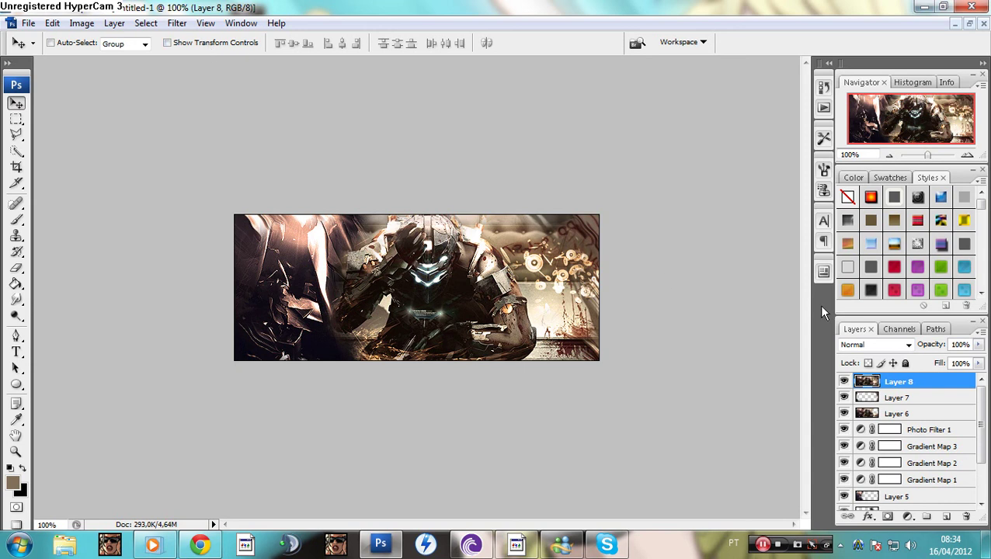
key(ctrl+shift+alt+n)
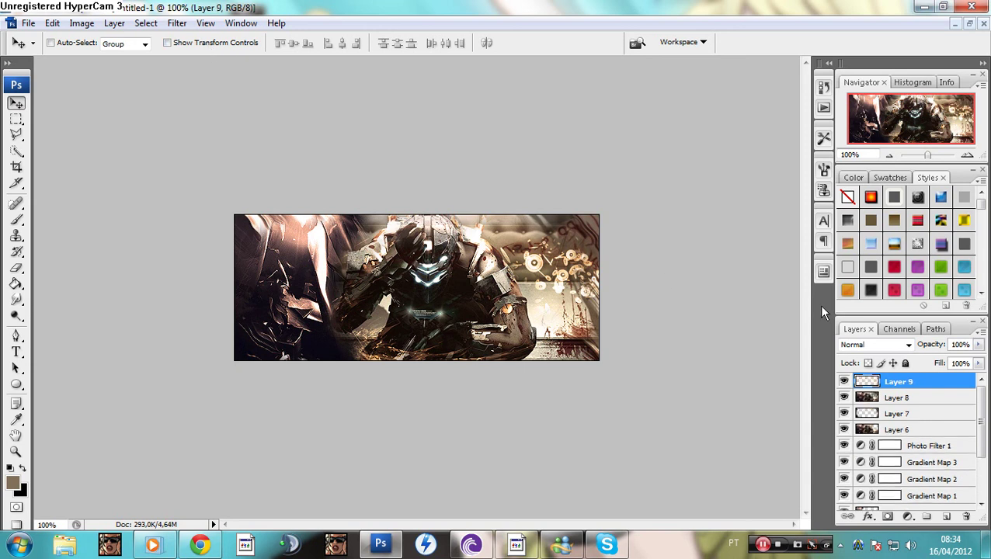
- Set Layer 9 to Linear Dodge (Add) and paint soft 65 px brown highlights over the soldier's shoulders and arms
key(b)
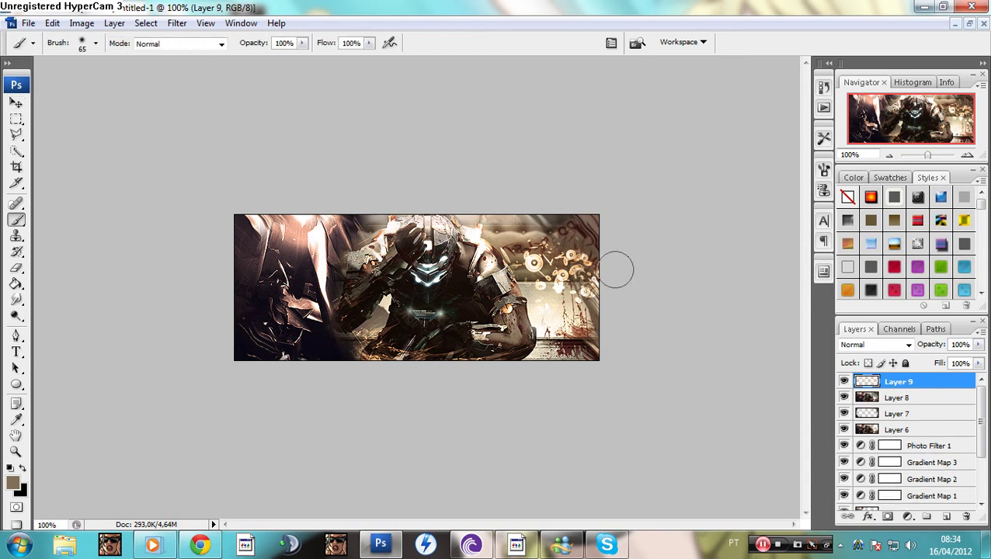
right_click(360, 273)
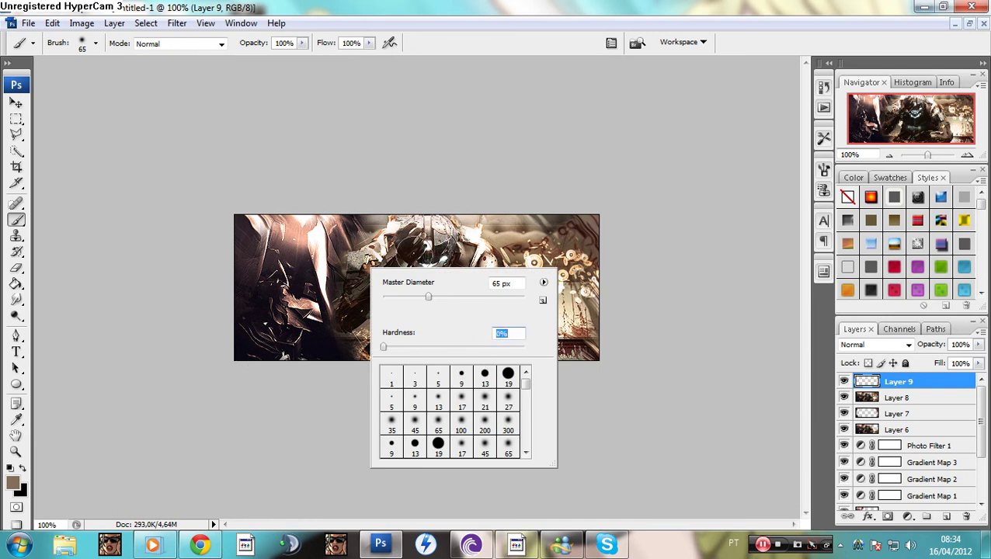
click(415, 247)
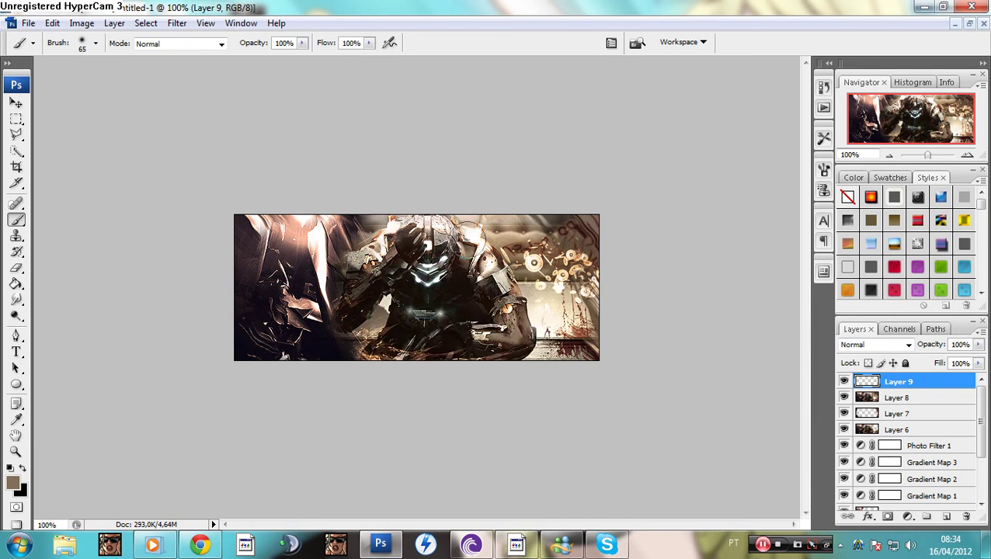
click(866, 344)
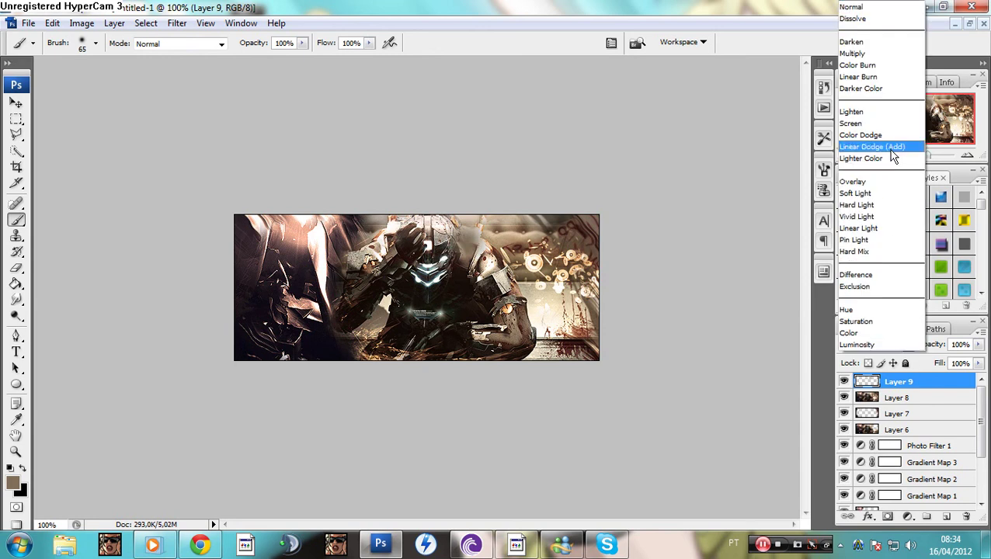
click(891, 149)
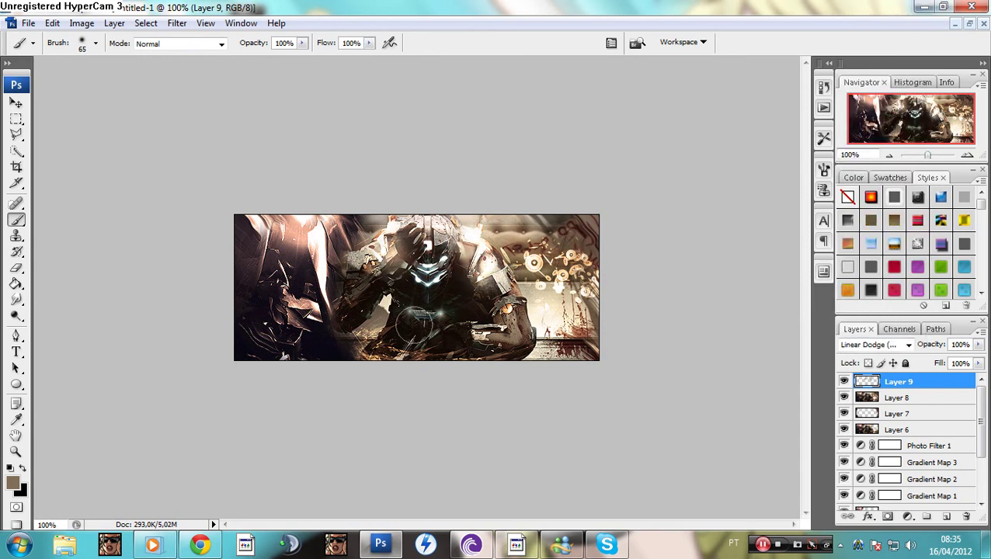
click(392, 295)
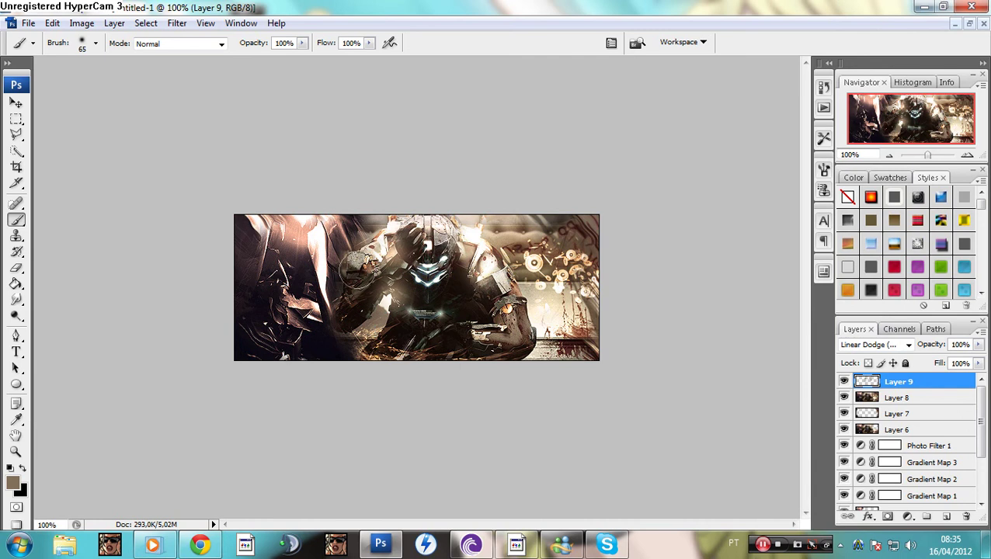
click(356, 272)
click(492, 335)
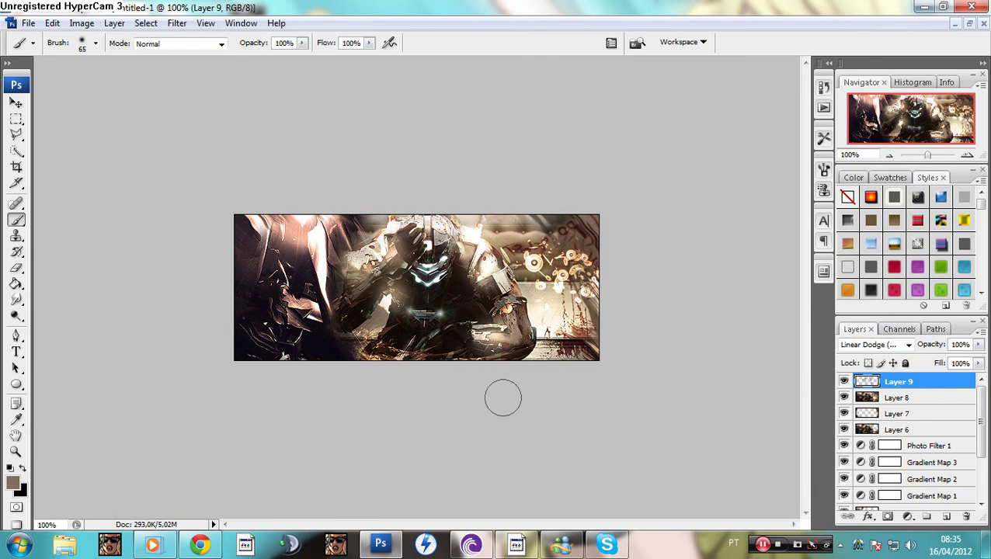
click(507, 299)
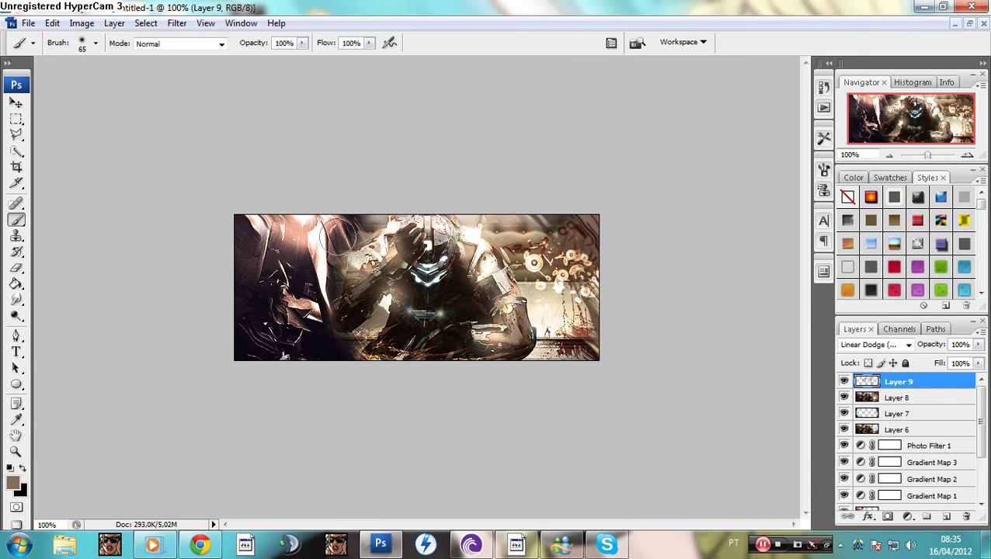
- Sample grey-teal #566768 from the helmet's visor as the foreground colour and paint glows over the visor and chest light
click(12, 482)
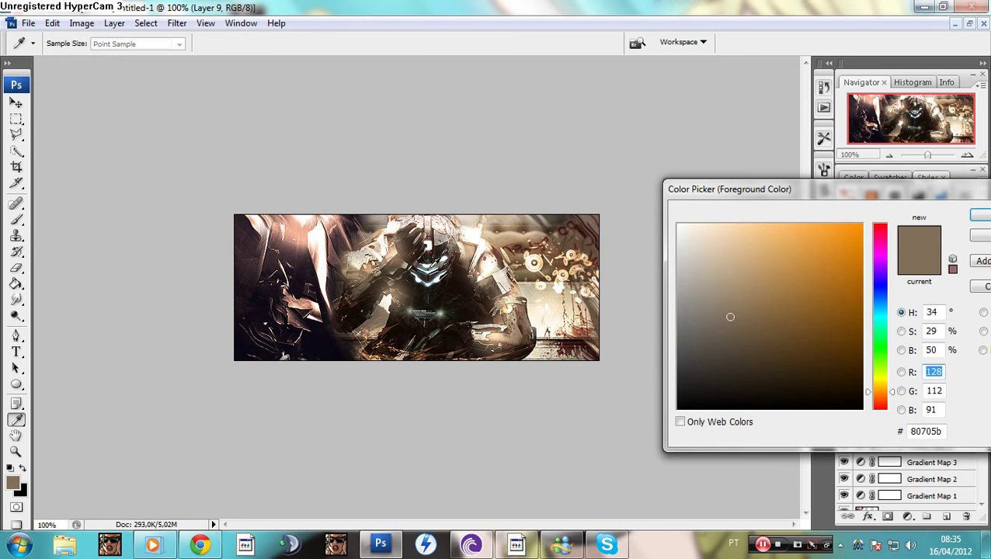
click(429, 267)
click(428, 272)
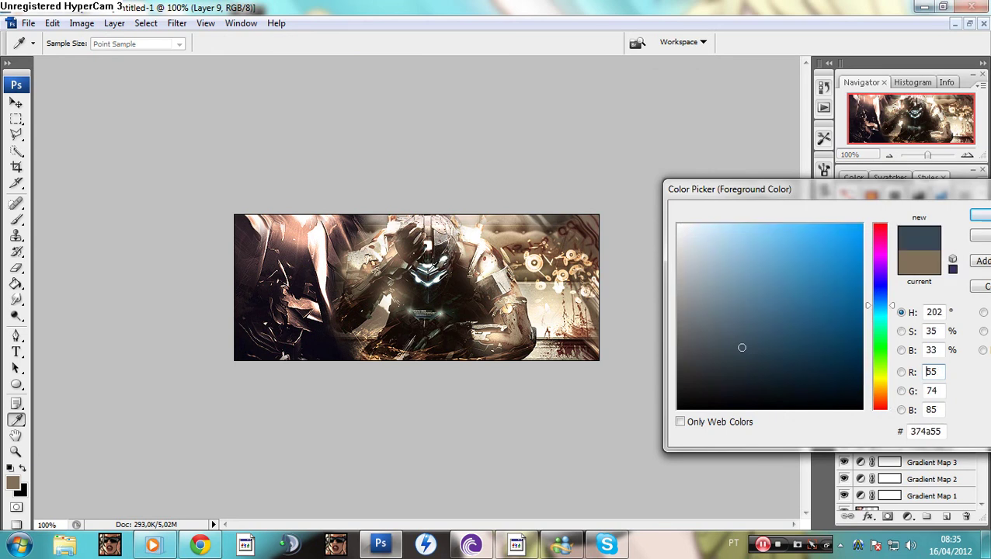
click(428, 268)
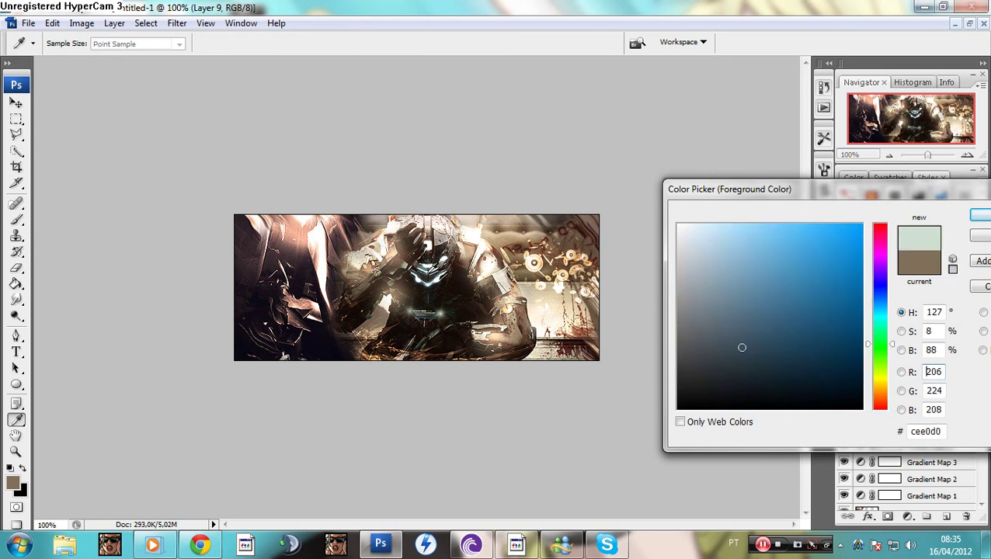
click(430, 268)
key(Return)
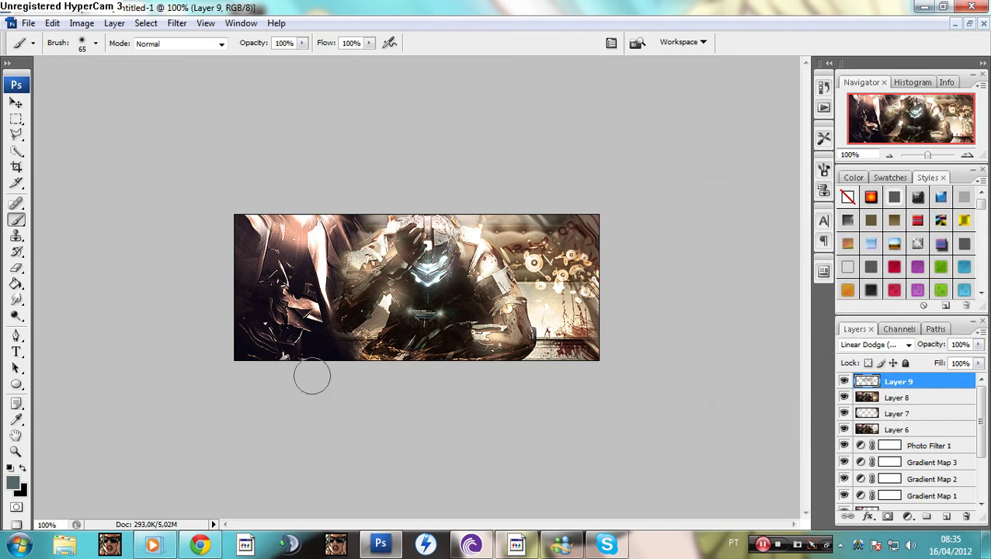
click(420, 317)
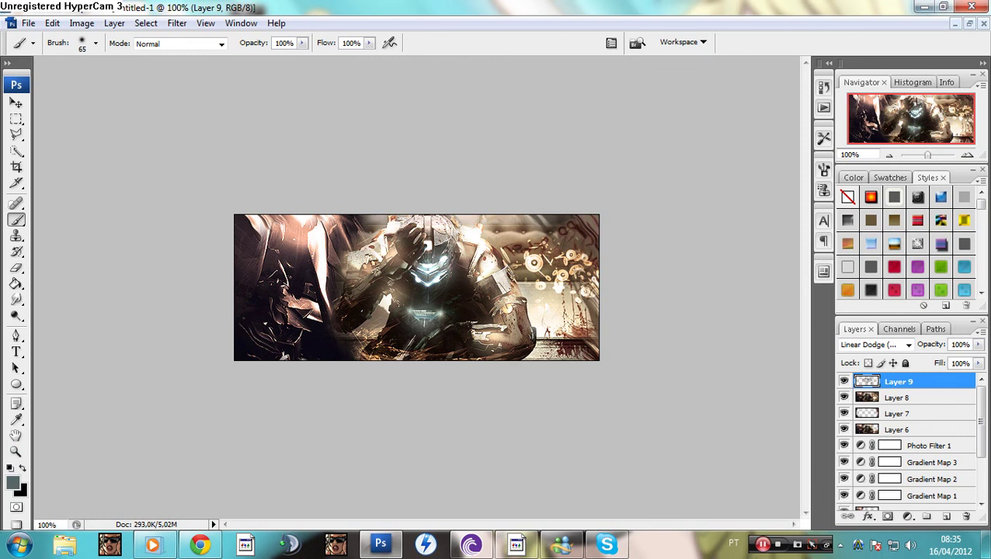
- Sample a dark brown from the area beside the soldier's arm and paint a soft glow over that area on Layer 9
click(14, 481)
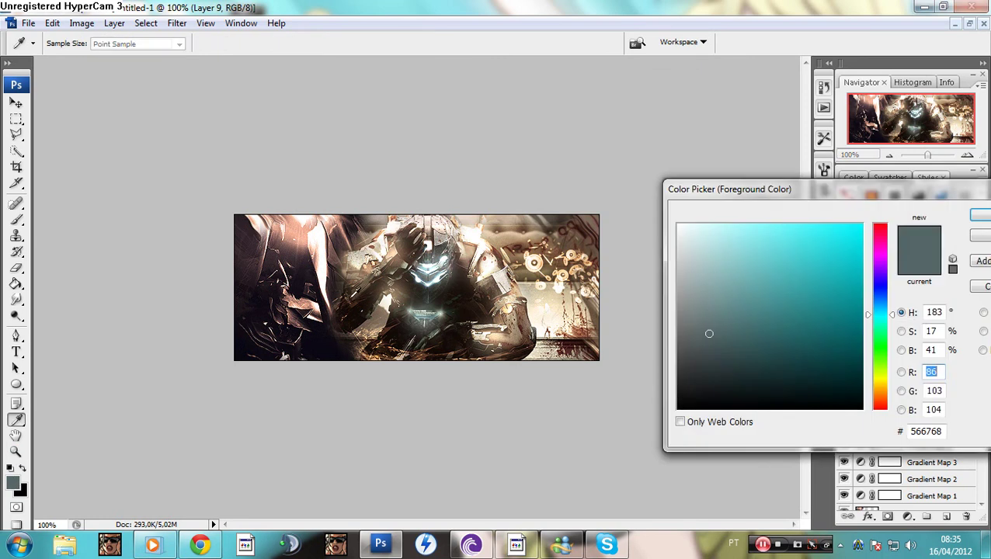
click(350, 310)
key(Return)
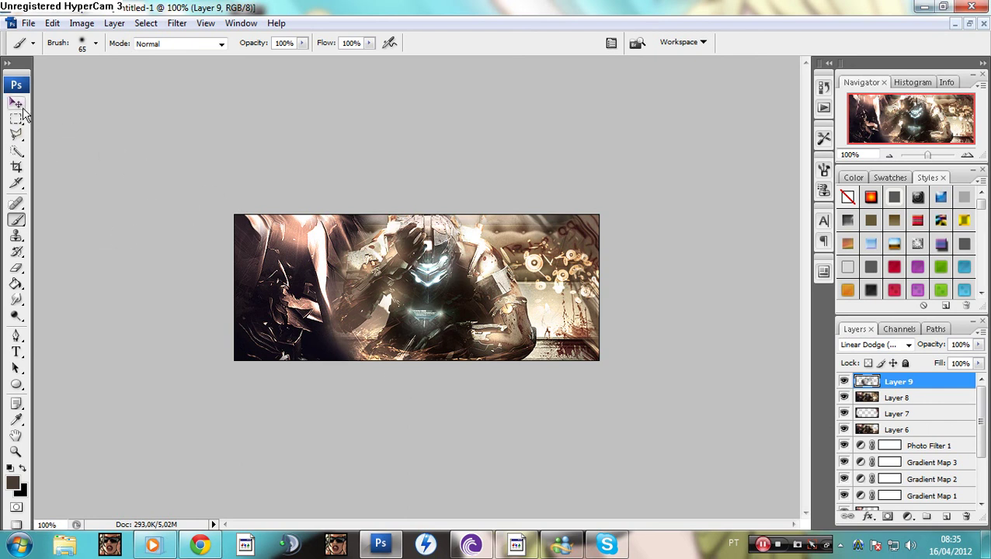
- Sample tan #8b7352 from the background circles and paint soft glows over the circles and light area beside the soldier
click(13, 482)
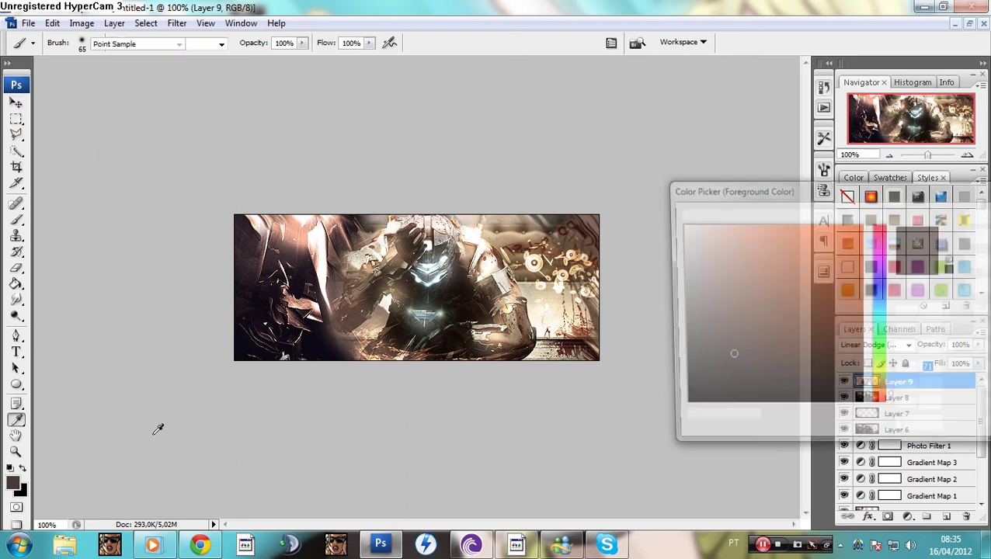
drag(534, 261, 536, 265)
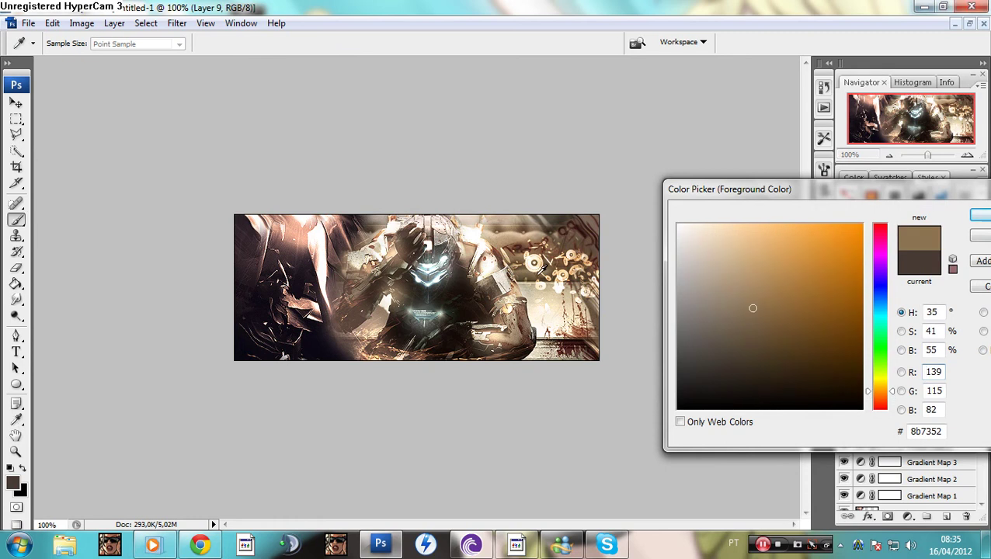
key(Return)
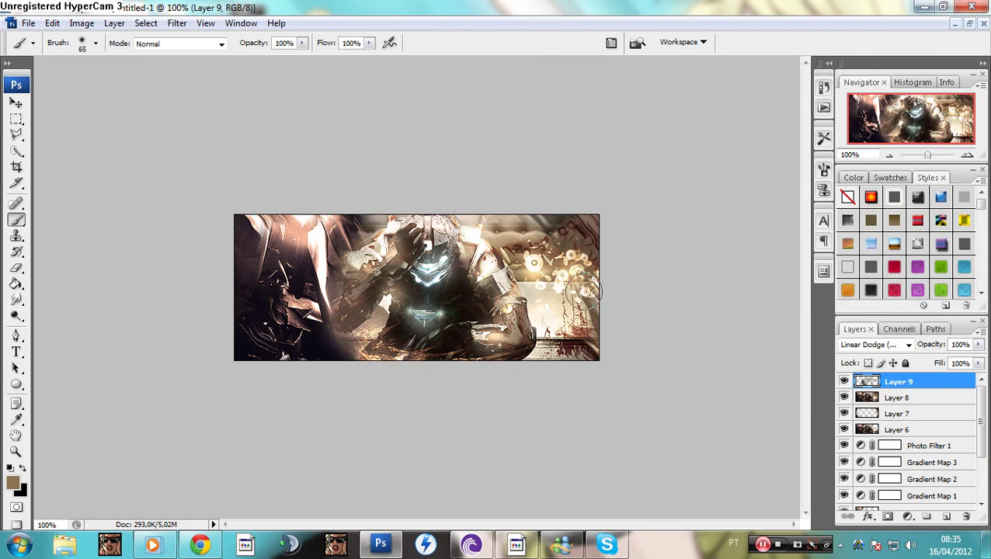
click(564, 303)
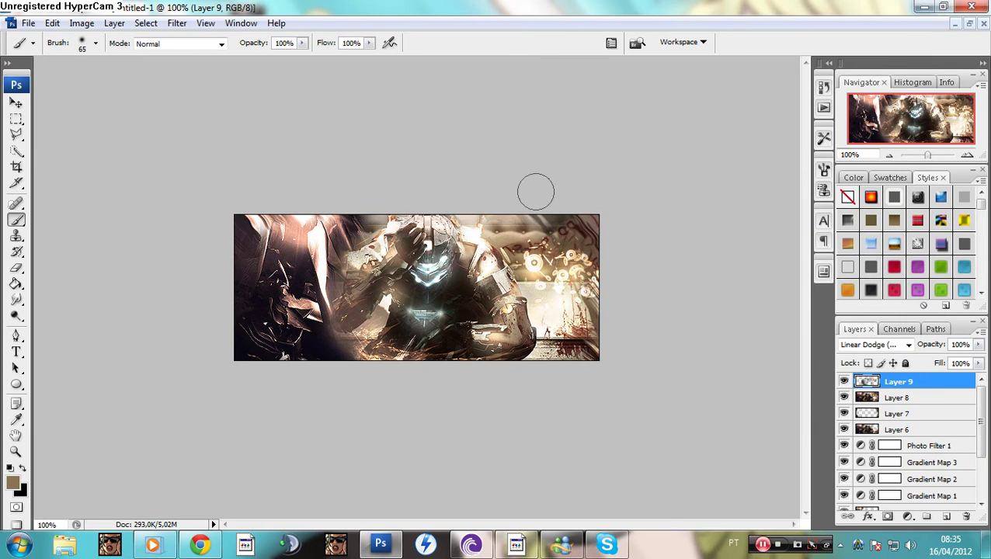
click(17, 104)
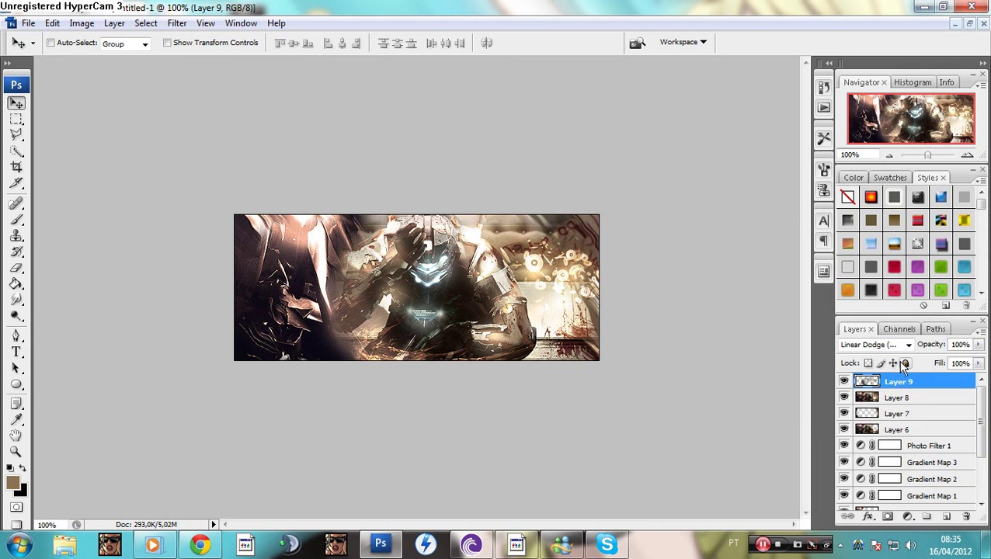
- Add a new layer above Layer 9 and stamp tan splatters on it with the 998 splatter brush resized to 380 px
key(ctrl+shift+alt+n)
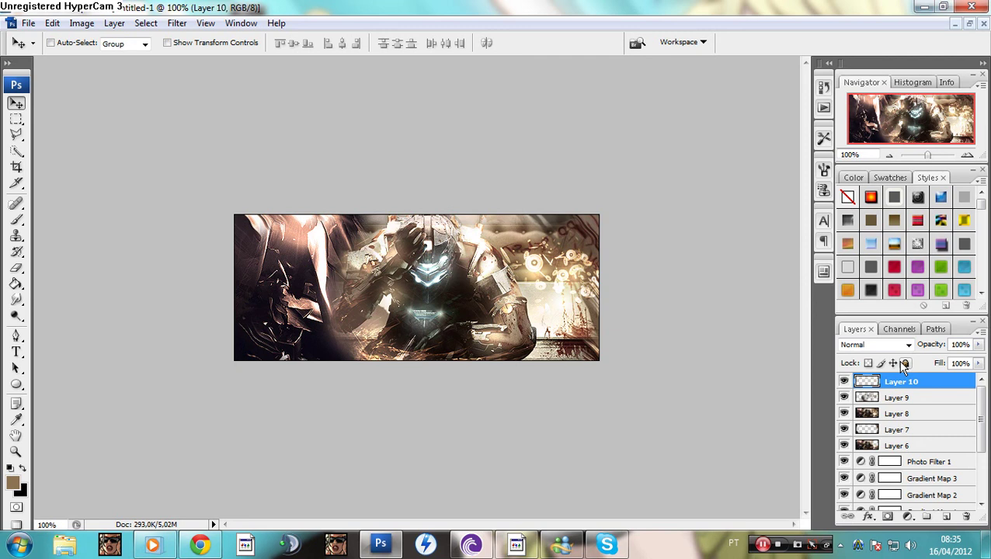
key(b)
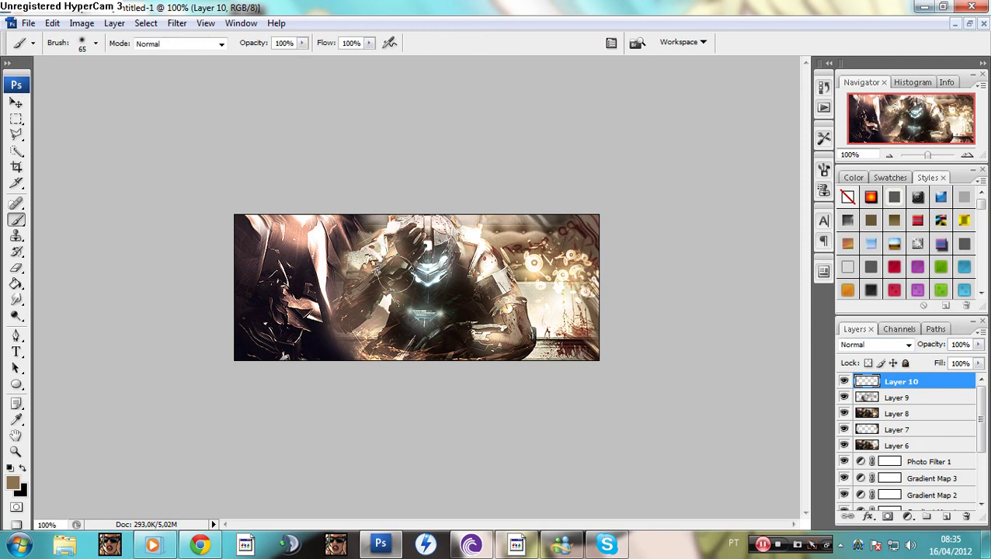
right_click(399, 270)
drag(558, 393, 556, 402)
click(539, 419)
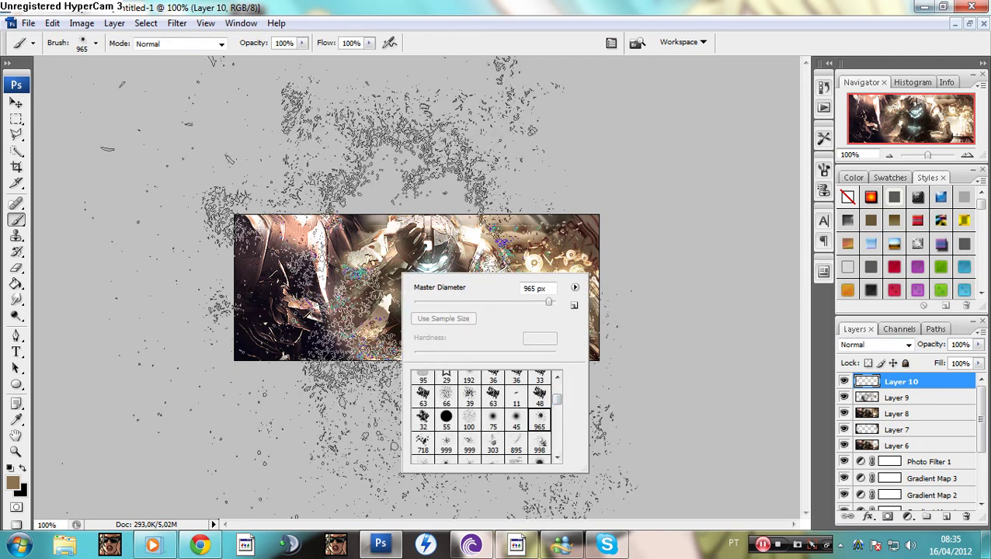
mouse_move(546, 309)
mouse_down()
mouse_move(527, 305)
mouse_move(536, 303)
mouse_up()
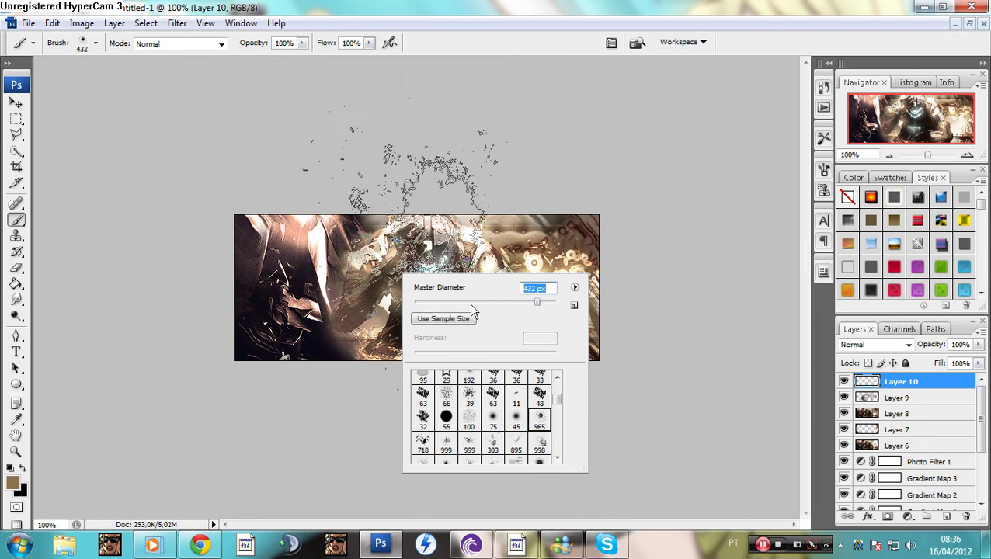
click(539, 449)
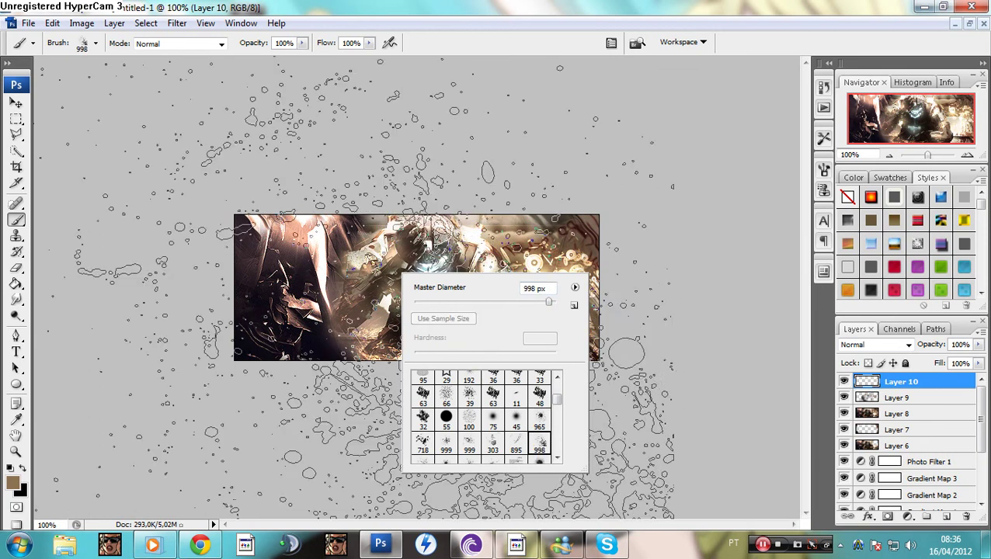
drag(531, 308, 525, 306)
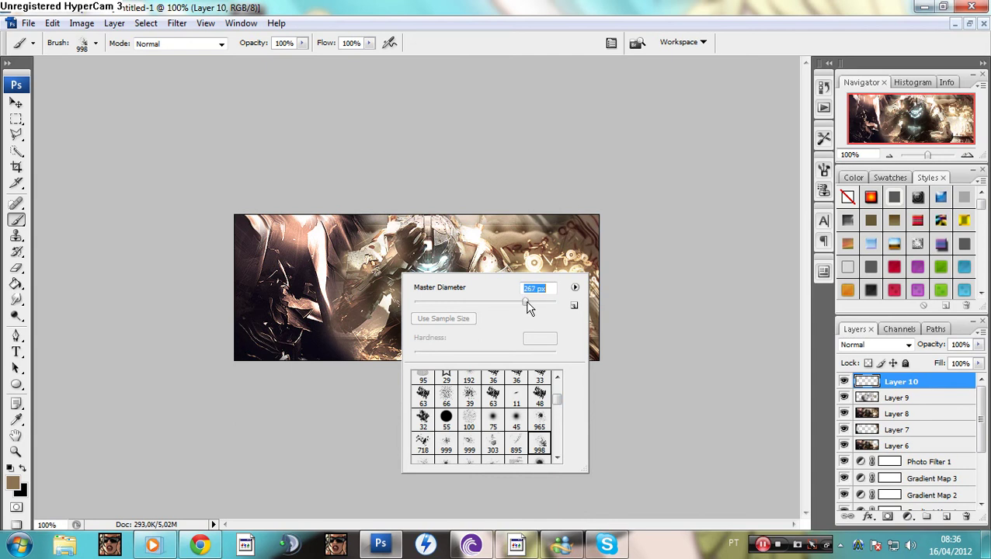
key(Return)
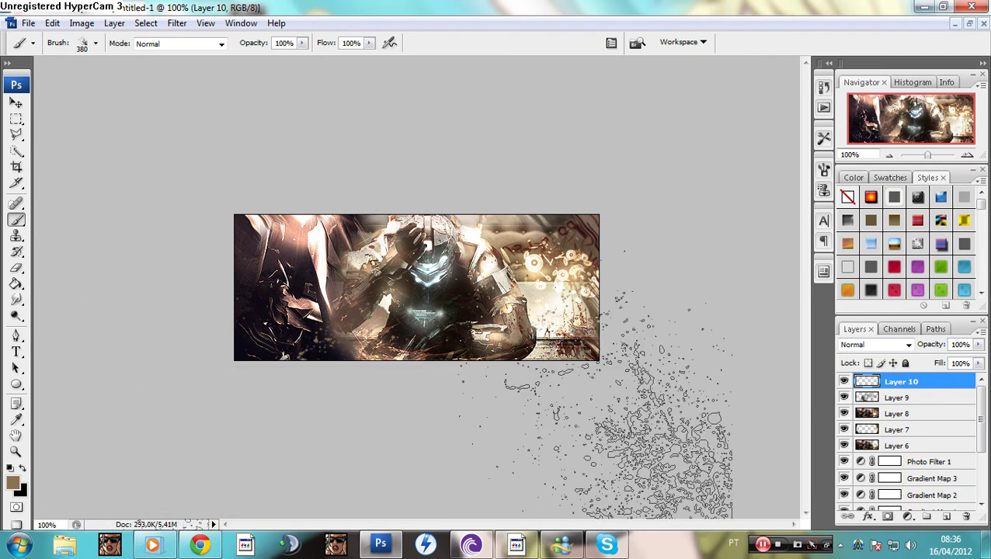
- Stamp more tan splatters along the soldier's lower body on Layer 10 with the 718 splatter brush reduced to 199 px
right_click(466, 241)
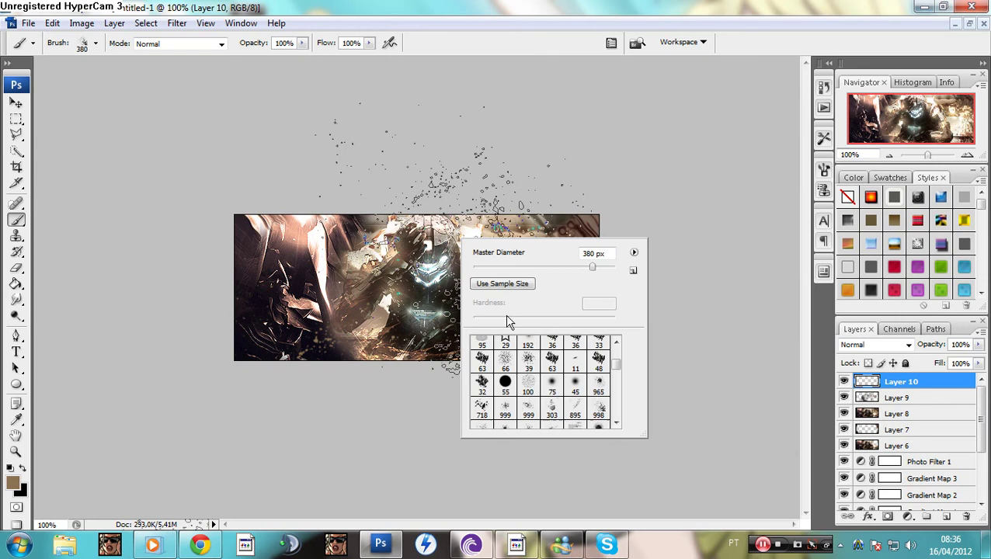
scroll(617, 372, down, 1)
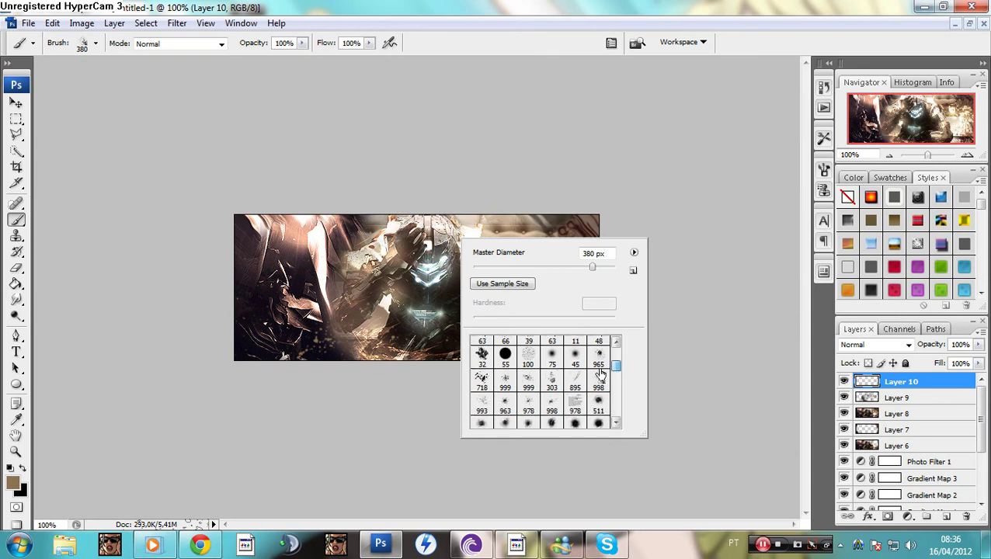
click(481, 379)
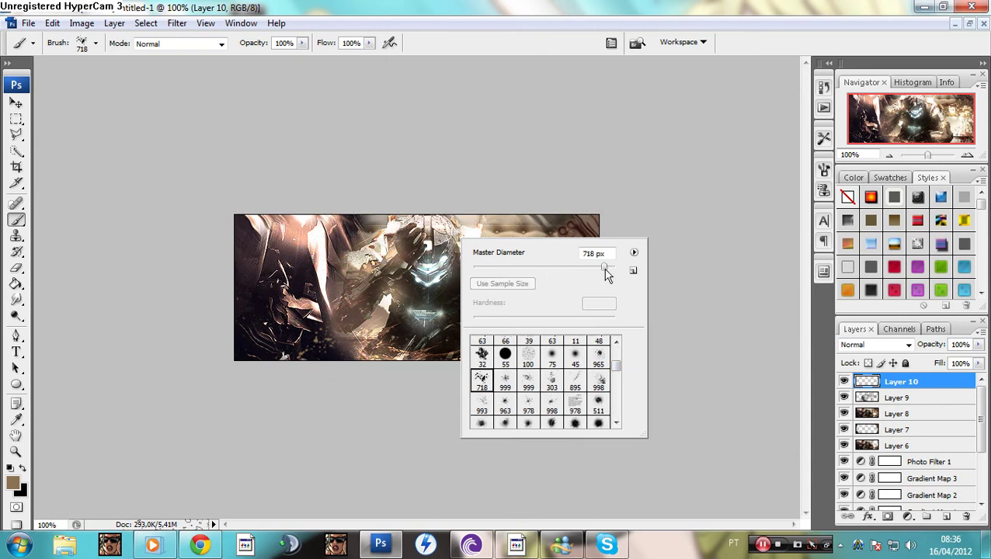
drag(588, 276, 587, 273)
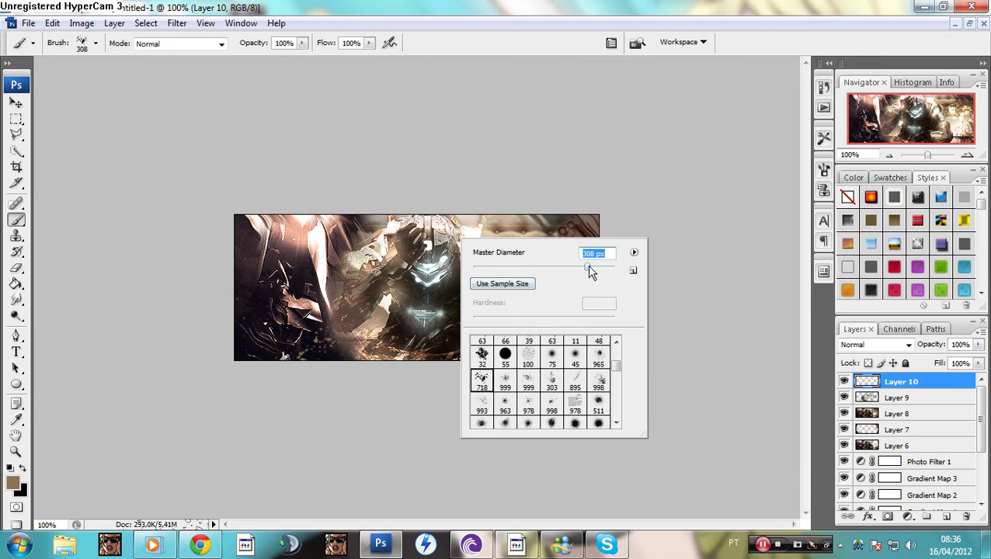
click(360, 237)
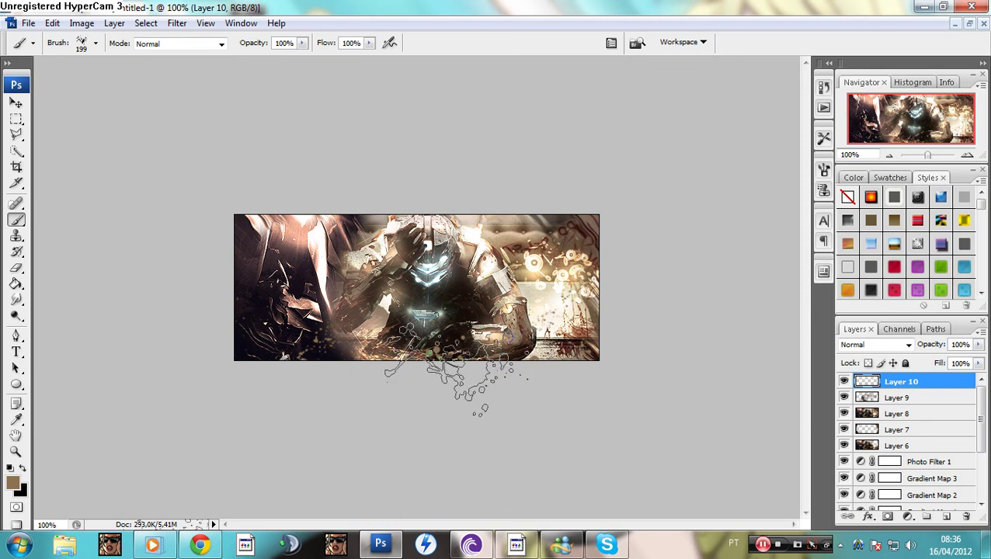
key(e)
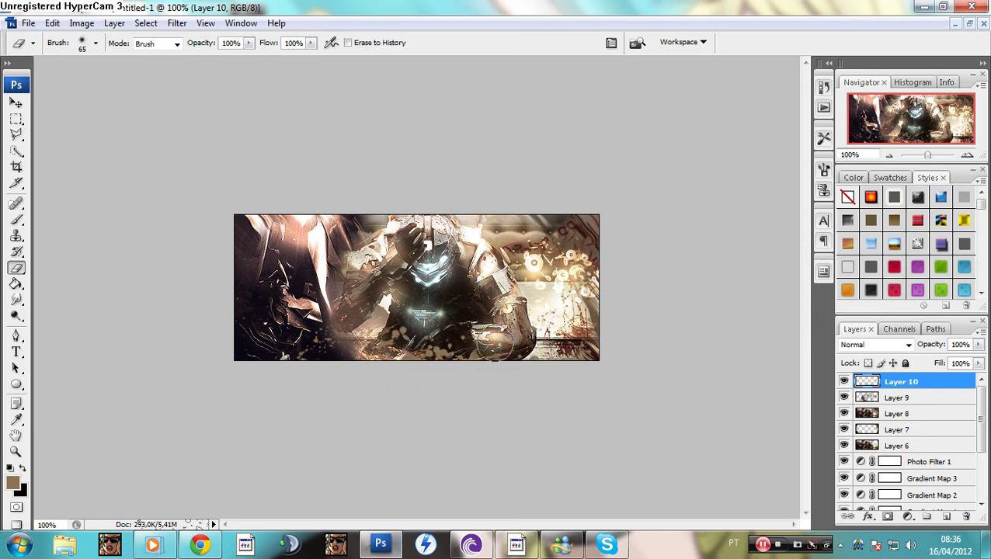
key(v)
key(b)
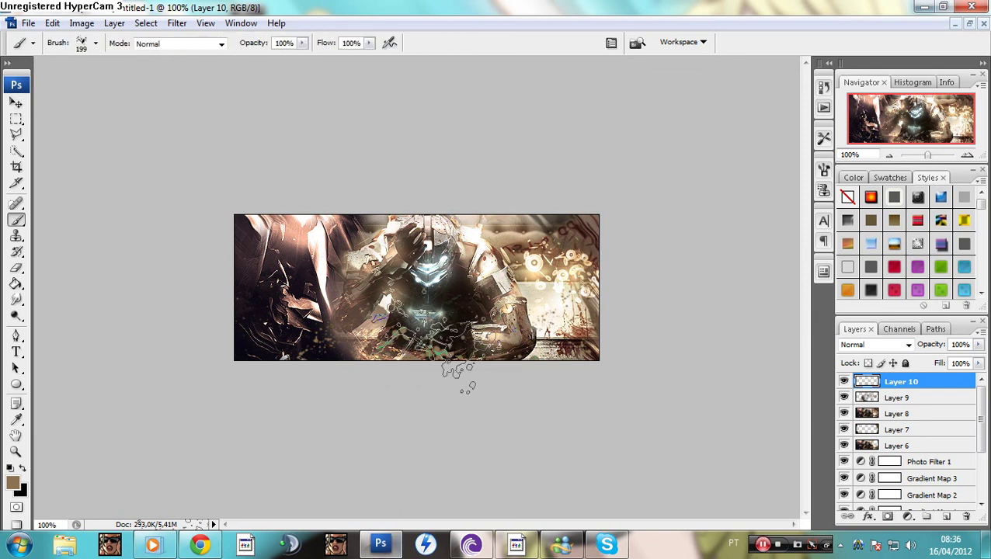
- Try stamping the 494 px textured brush over the lower part of the graphic on Layer 10
right_click(444, 313)
drag(599, 423, 598, 451)
click(582, 437)
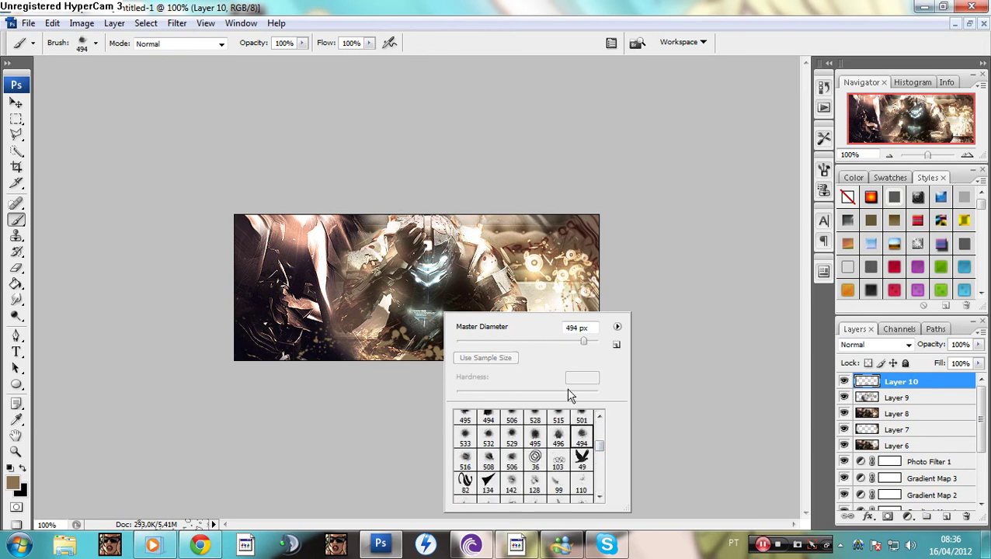
key(Return)
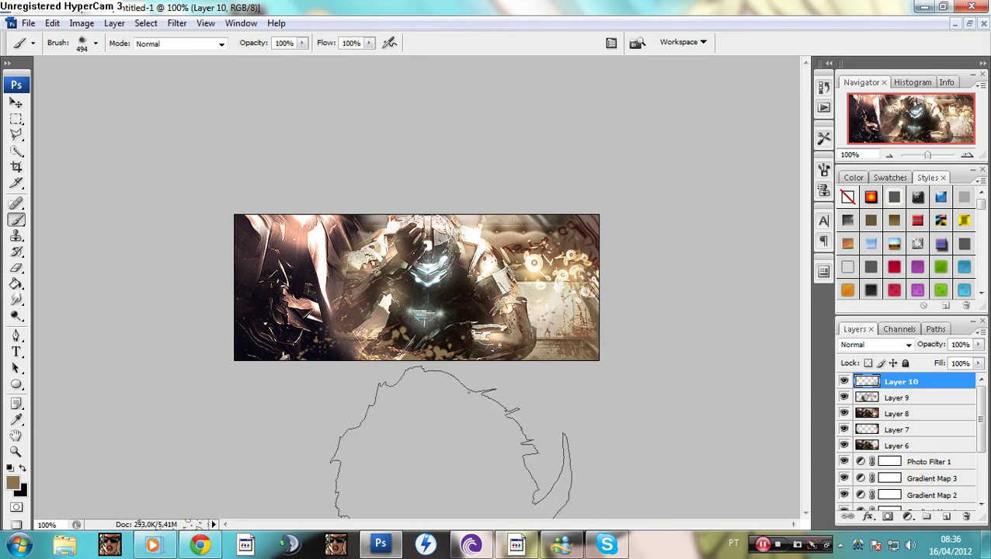
click(489, 334)
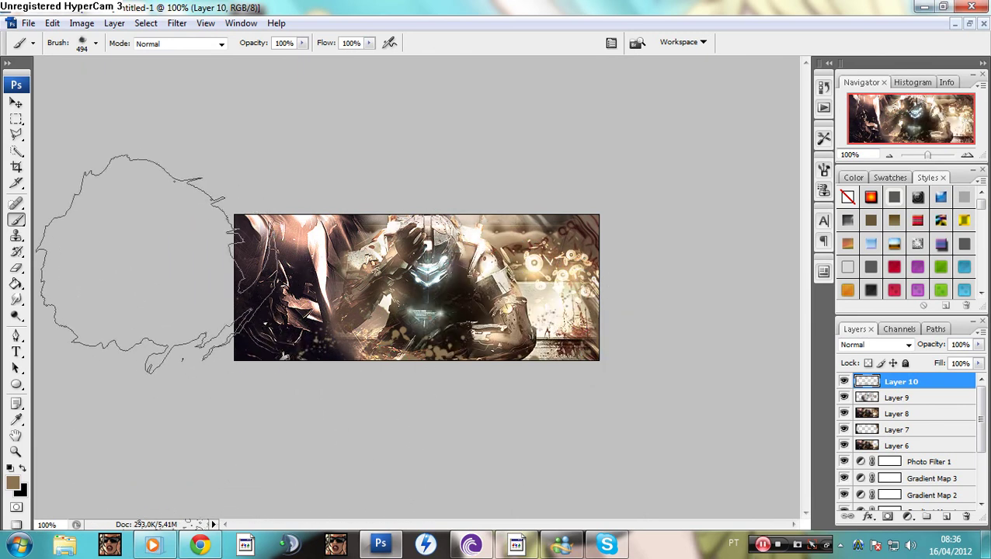
- Hide Layer 10, put a merged copy of the image on a new layer above, clip it to the reshown Layer 10 and reposition it
click(18, 105)
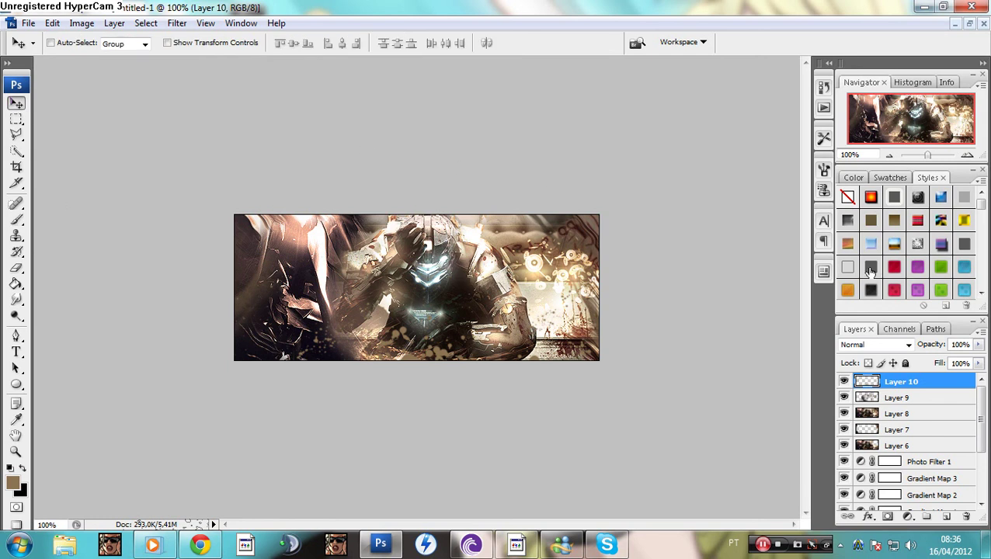
click(845, 381)
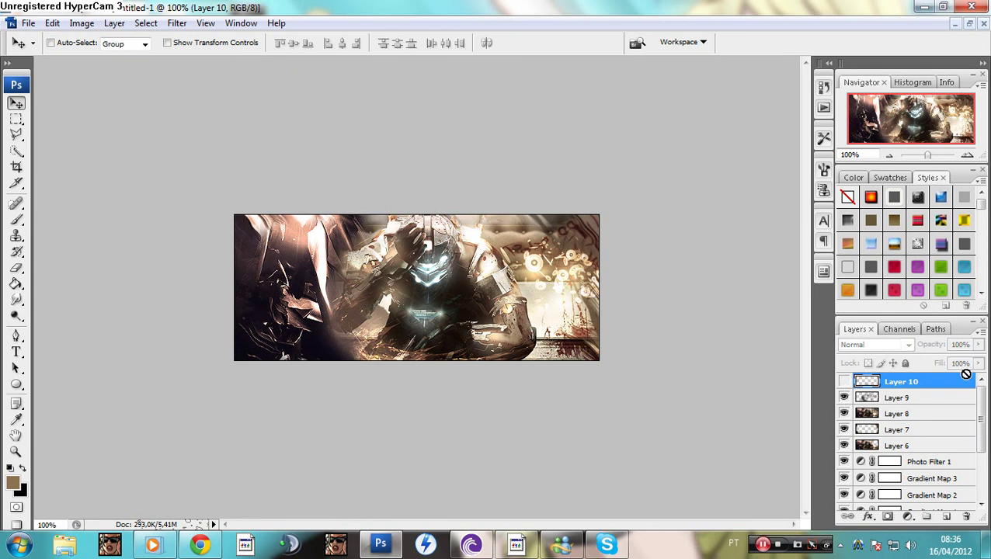
key(ctrl+shift+alt+n)
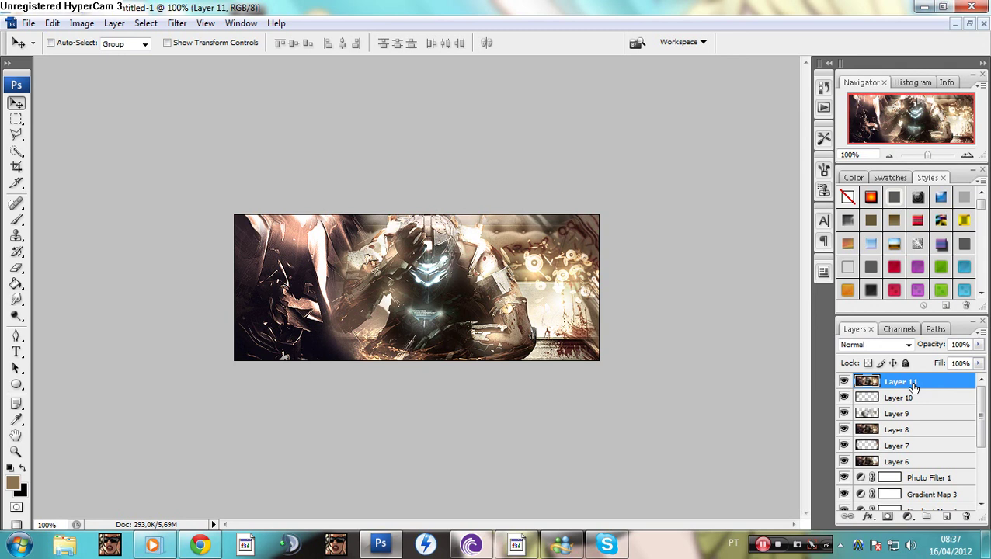
key(ctrl+alt+g)
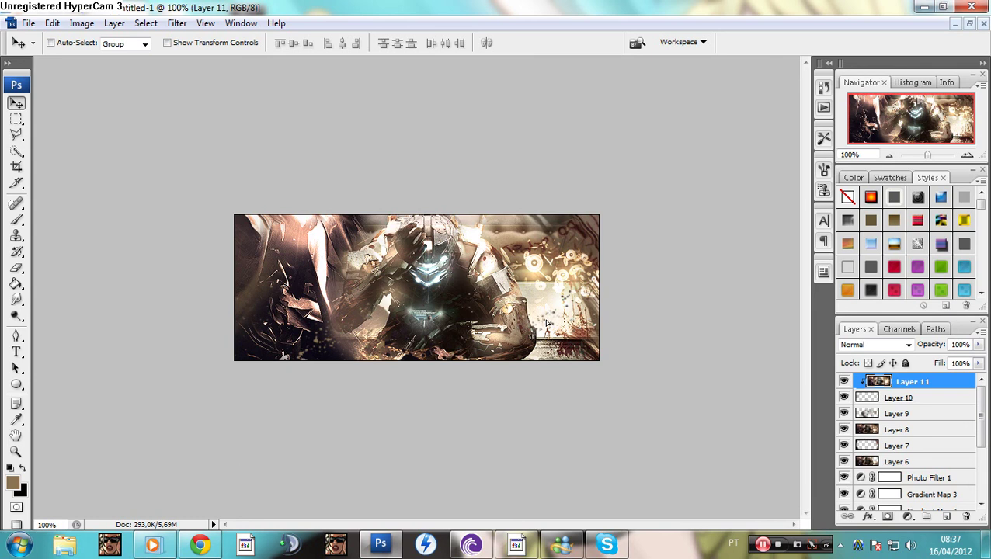
drag(546, 323, 491, 323)
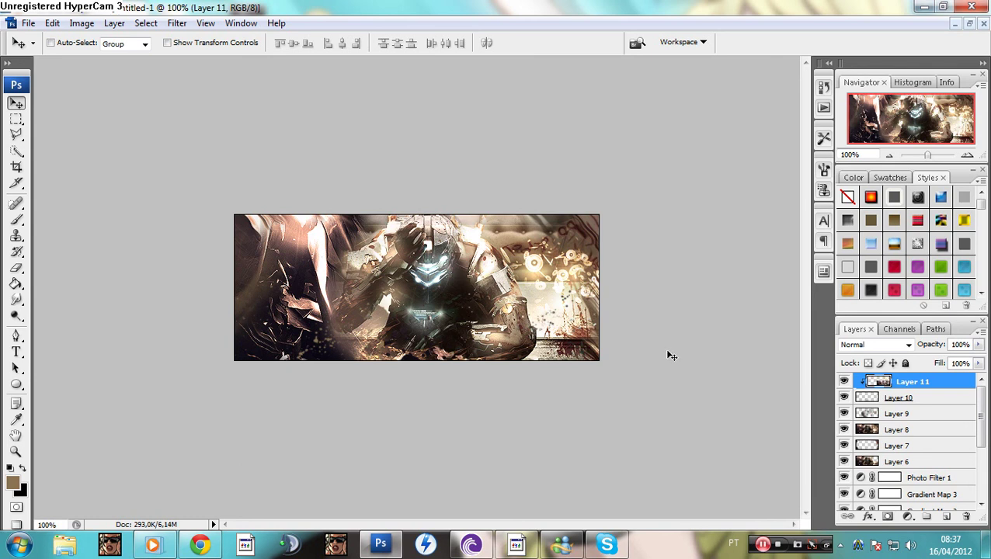
- Duplicate Layer 11, clip and reposition the copy over Layer 10, and add a merged image layer on top
key(ctrl+j)
key(ctrl+alt+g)
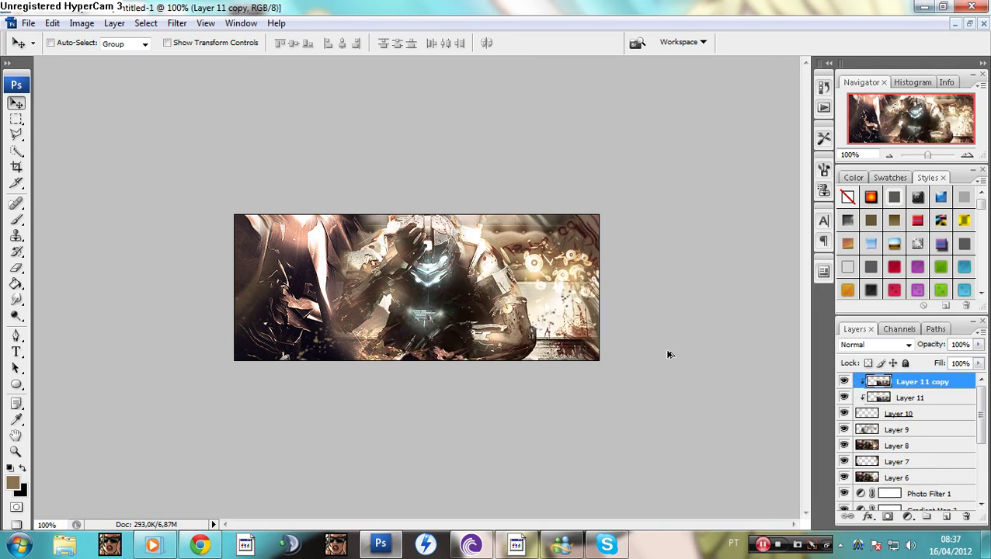
drag(469, 313, 282, 224)
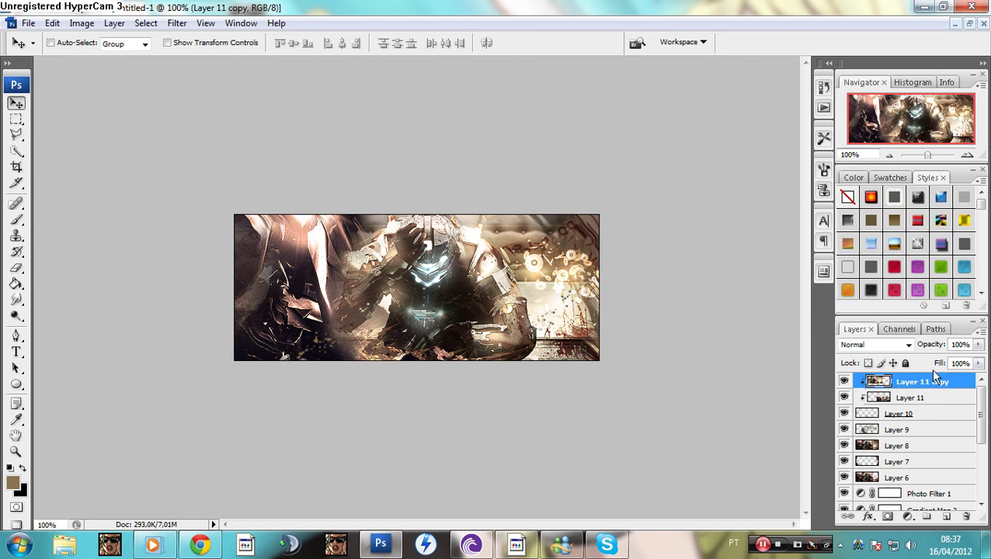
key(ctrl+shift+alt+n)
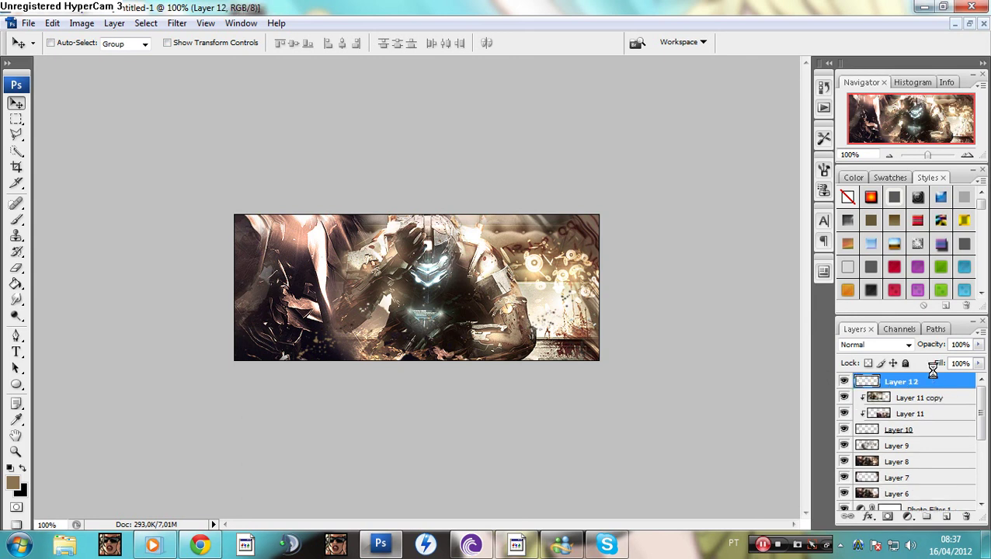
- Start saving the graphic under a new name in the Imagens folder
click(28, 23)
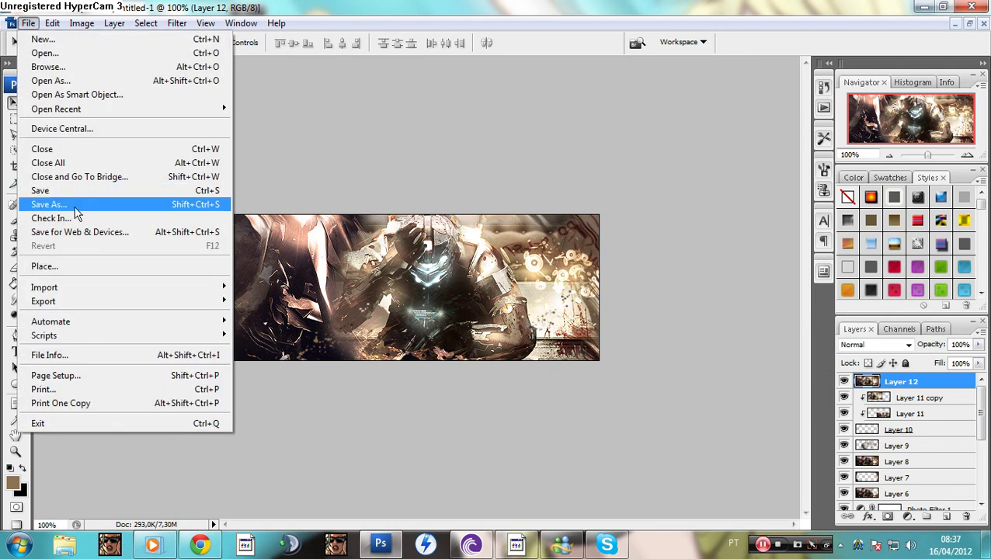
click(77, 205)
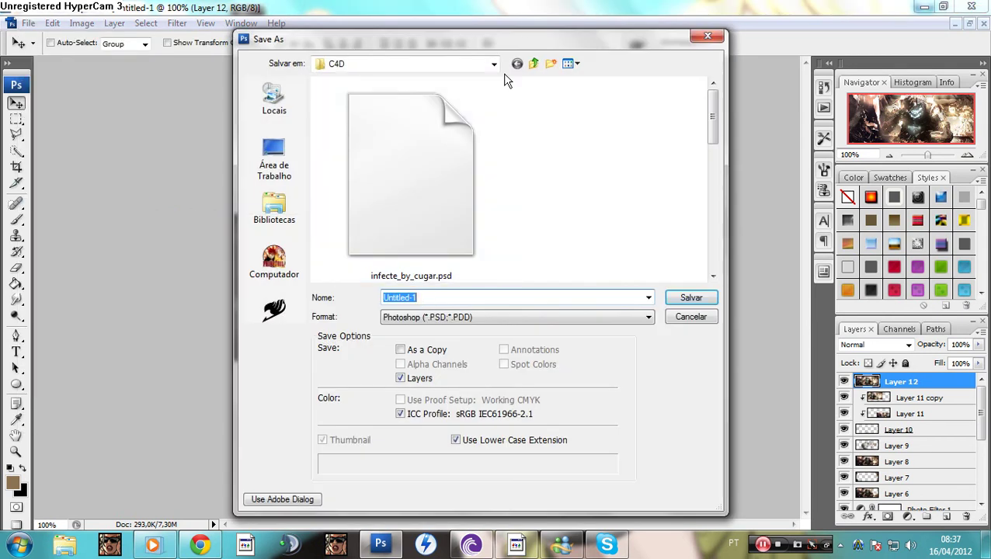
click(533, 64)
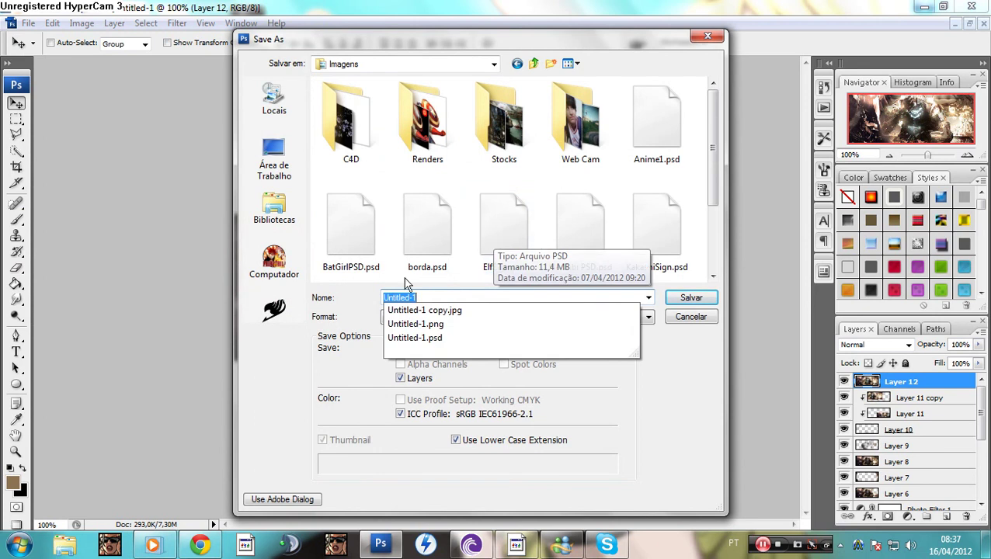
- Fill in the suggested file name Untitled-1 copy.jpg and clear the name again
key(Return)
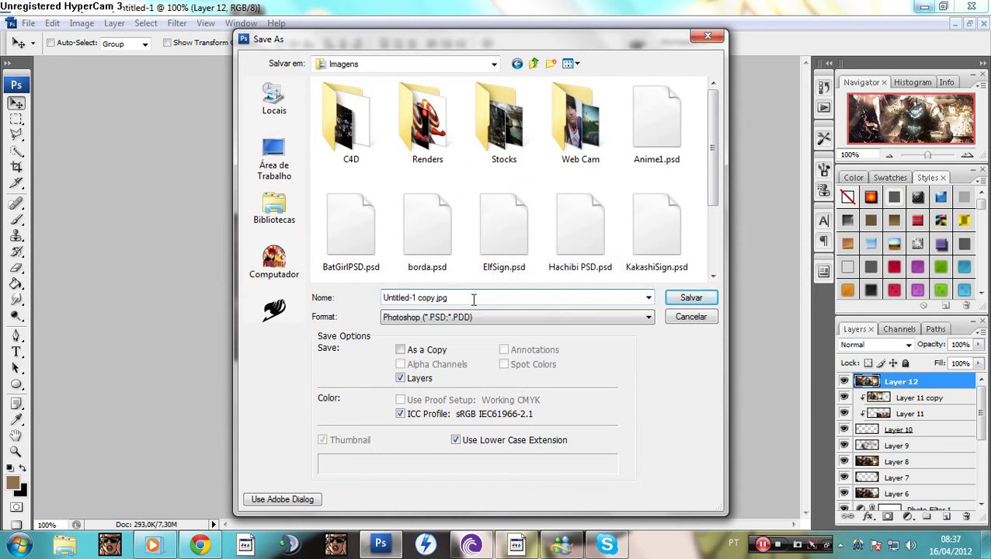
drag(473, 299, 280, 309)
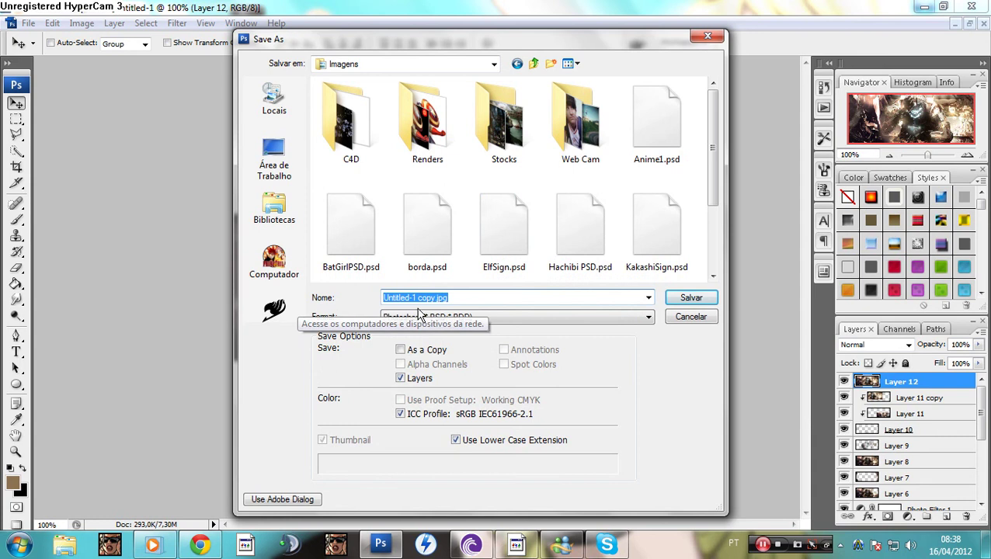
click(443, 298)
double_click(446, 297)
click(451, 297)
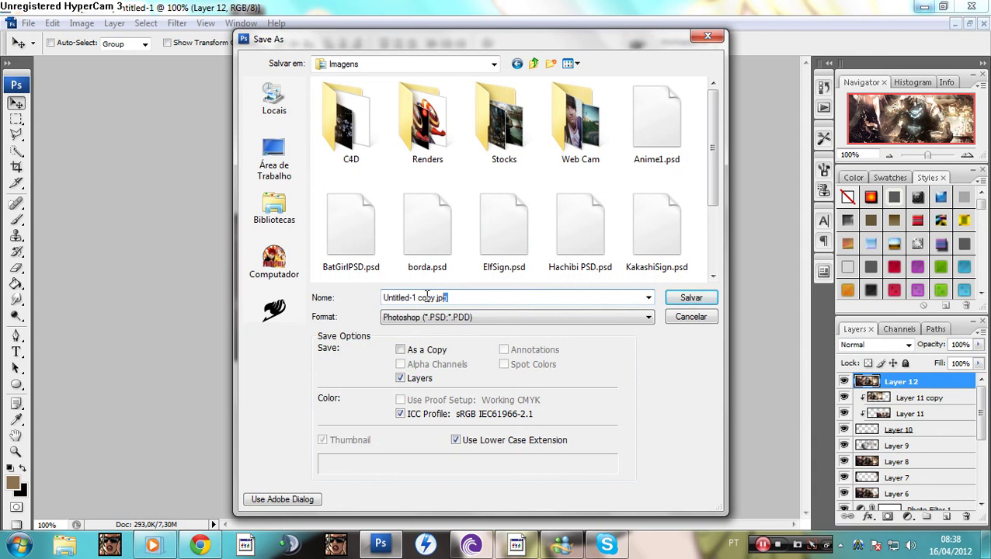
drag(427, 294, 341, 301)
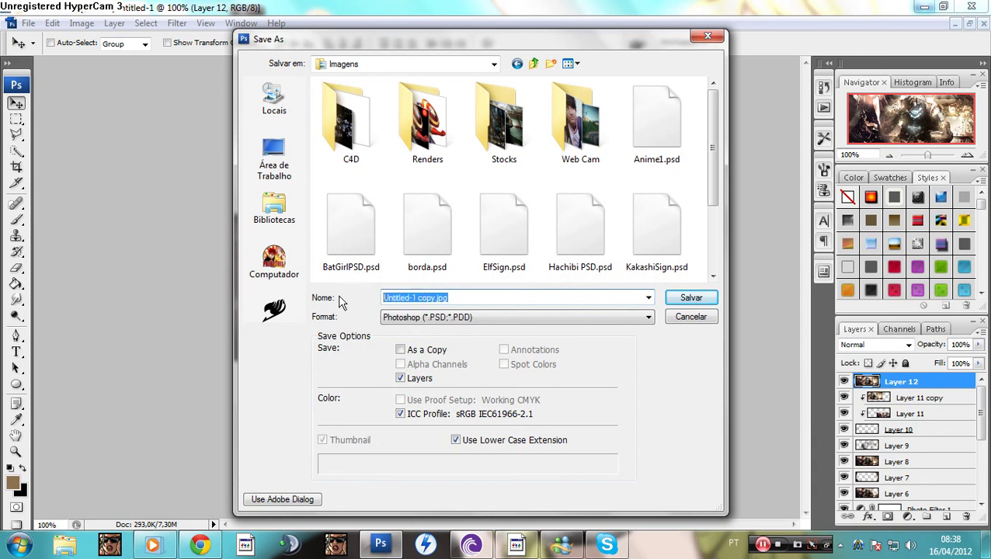
click(463, 318)
click(458, 316)
click(456, 297)
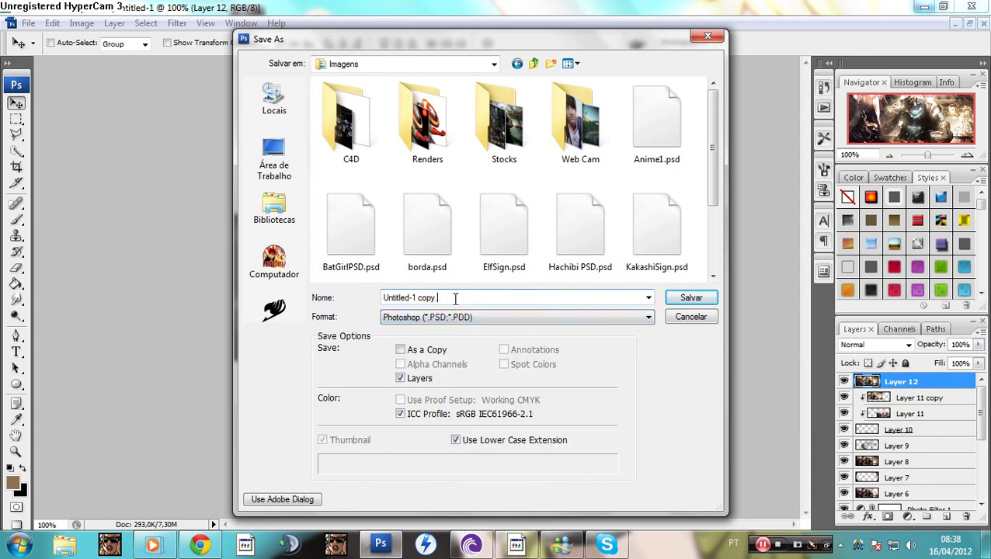
key(BackSpace)
key(BackSpace)
key(BackSpace)
key(BackSpace)
key(BackSpace)
key(BackSpace)
key(BackSpace)
key(BackSpace)
key(BackSpace)
key(BackSpace)
key(BackSpace)
key(BackSpace)
key(BackSpace)
key(BackSpace)
key(BackSpace)
key(BackSpace)
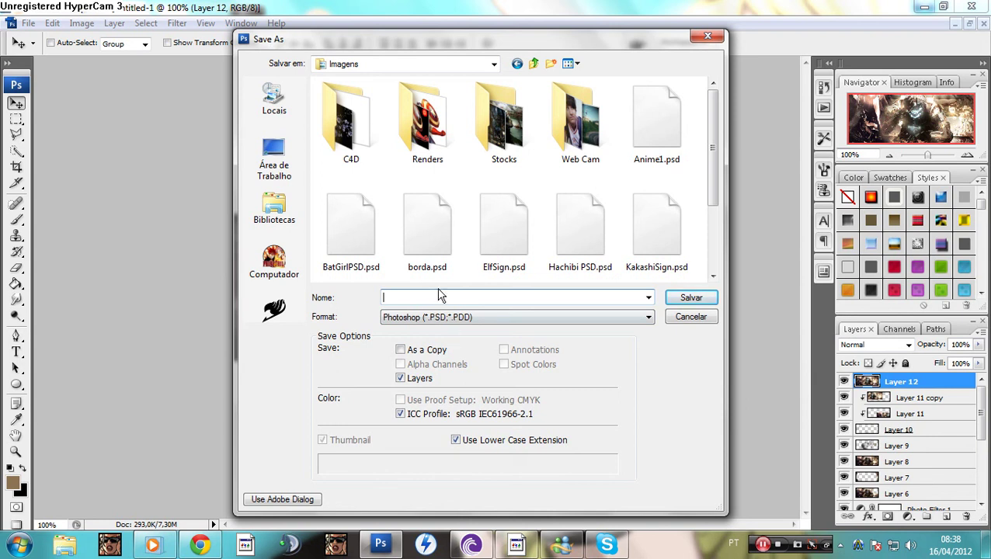
click(410, 316)
click(409, 325)
click(505, 223)
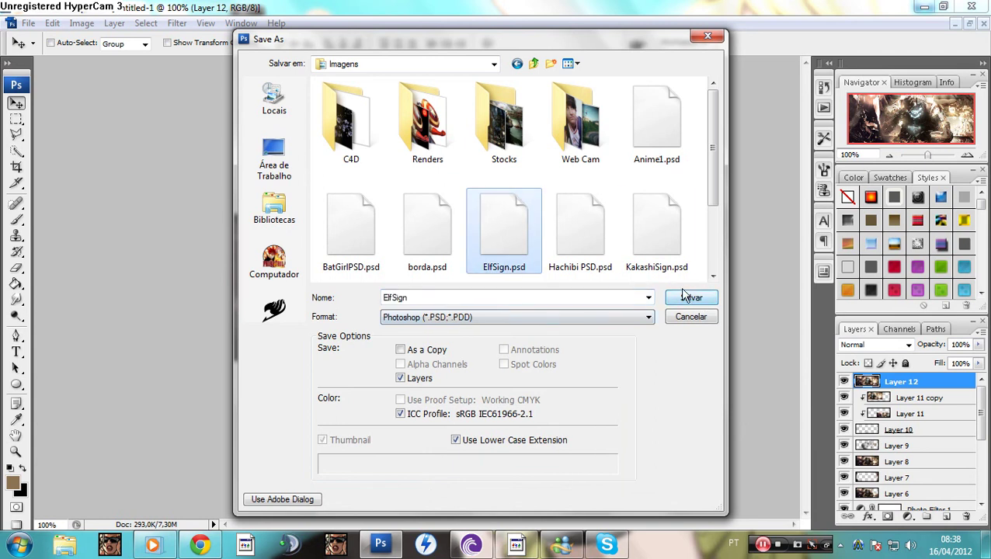
mouse_move(713, 147)
mouse_down()
mouse_move(713, 225)
mouse_move(713, 152)
mouse_up()
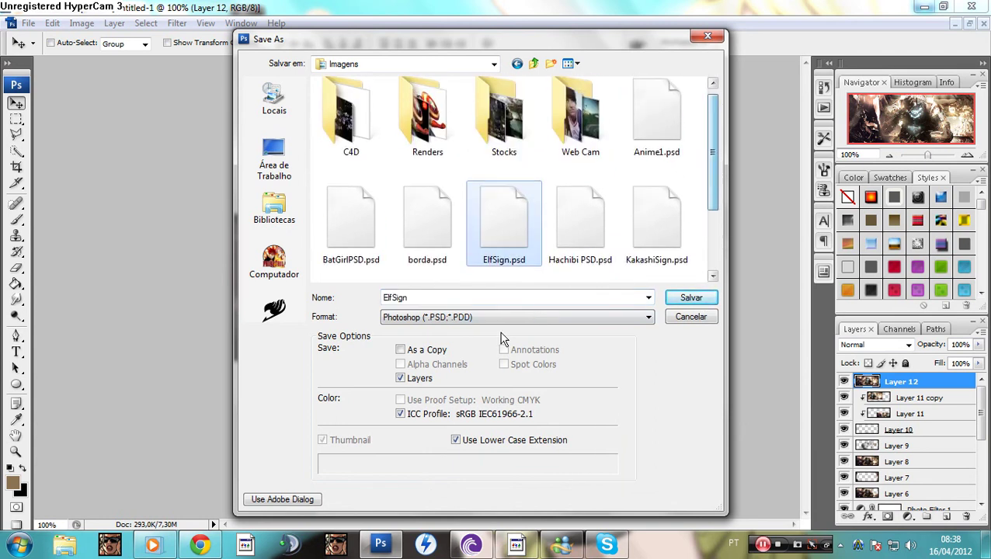
click(690, 317)
- Save the document as Untitled-1.psd in the Imagens folder, replacing the existing file and keeping maximum compatibility
click(28, 22)
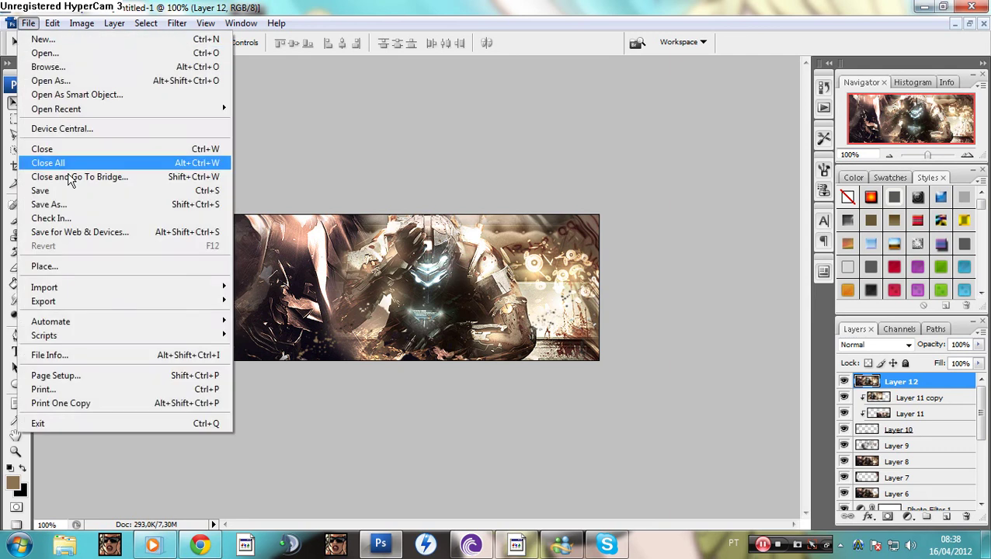
click(55, 204)
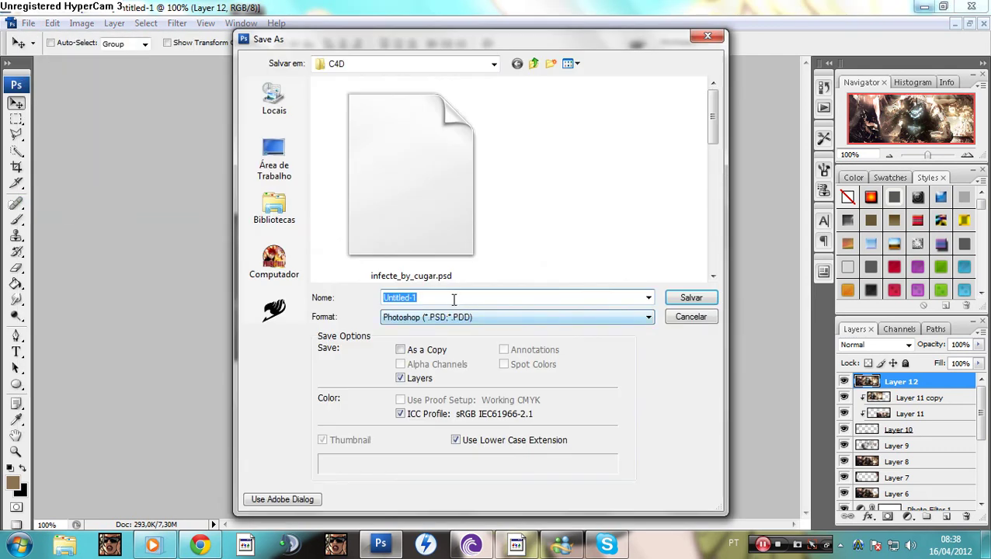
click(534, 64)
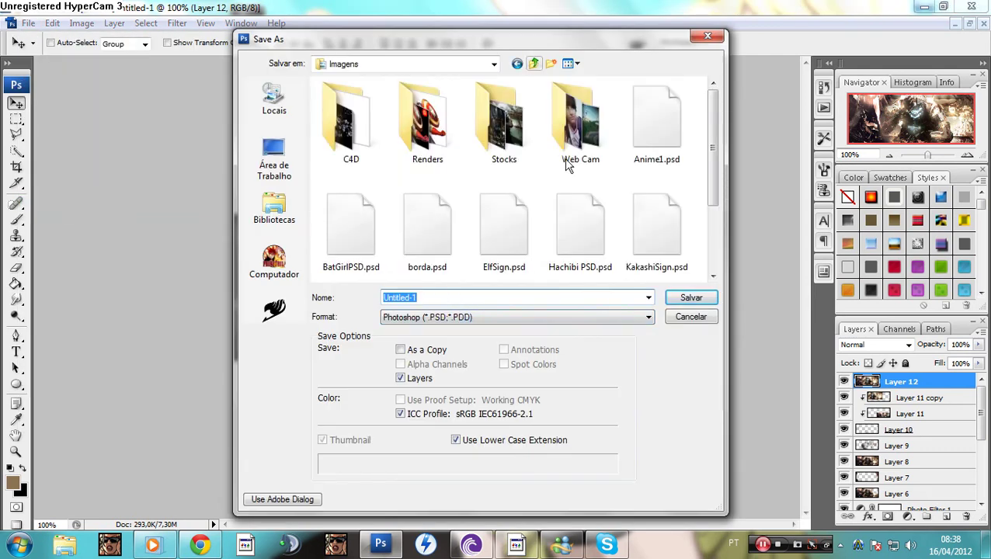
click(691, 297)
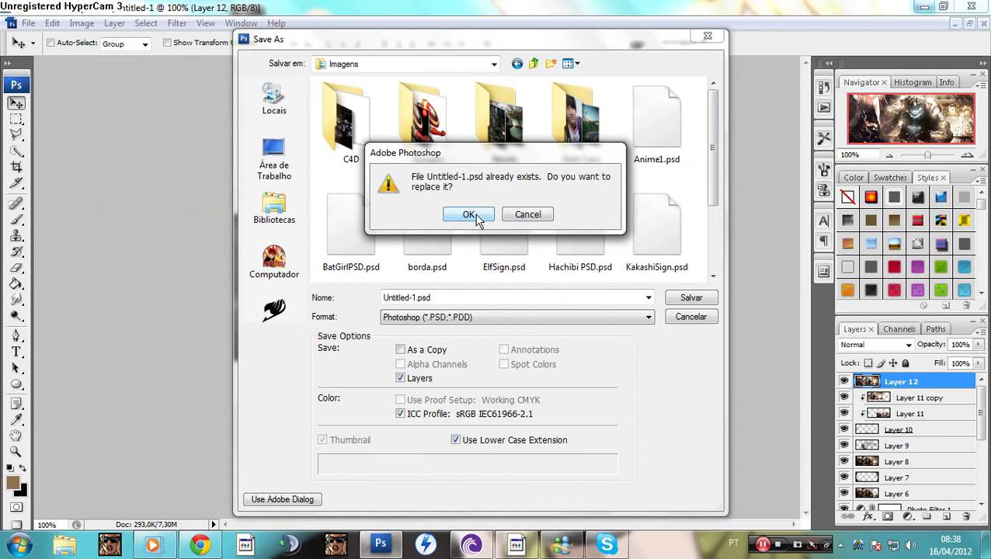
click(468, 215)
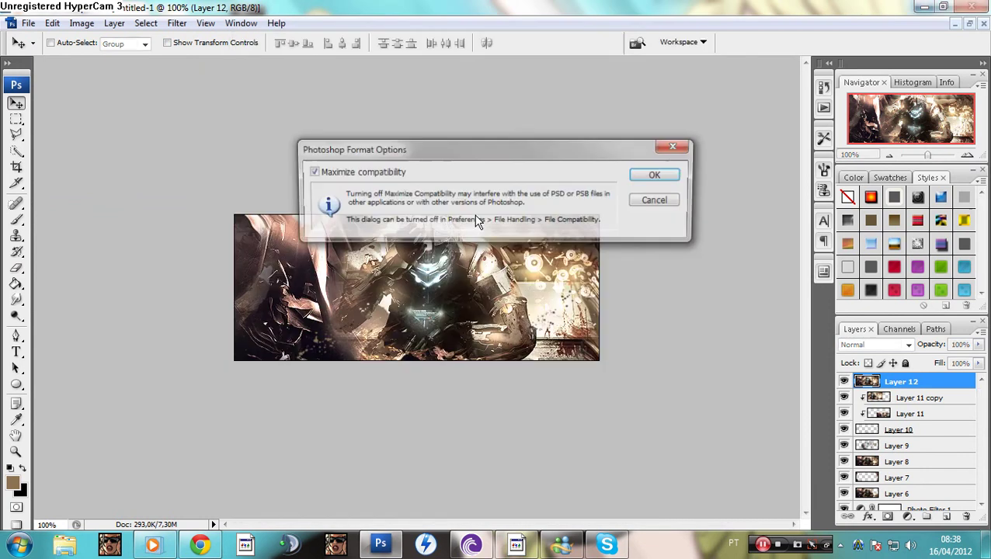
click(652, 174)
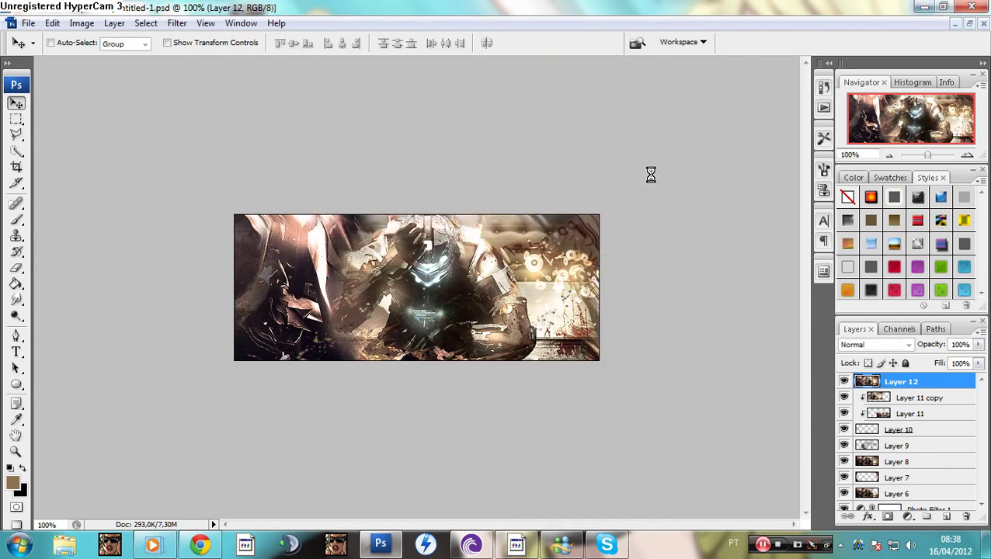
click(892, 382)
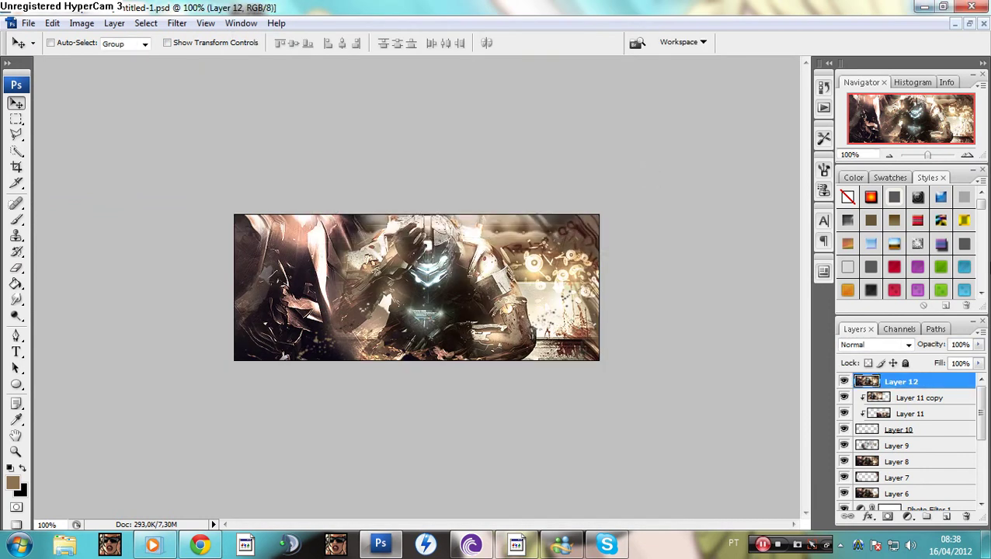
click(175, 24)
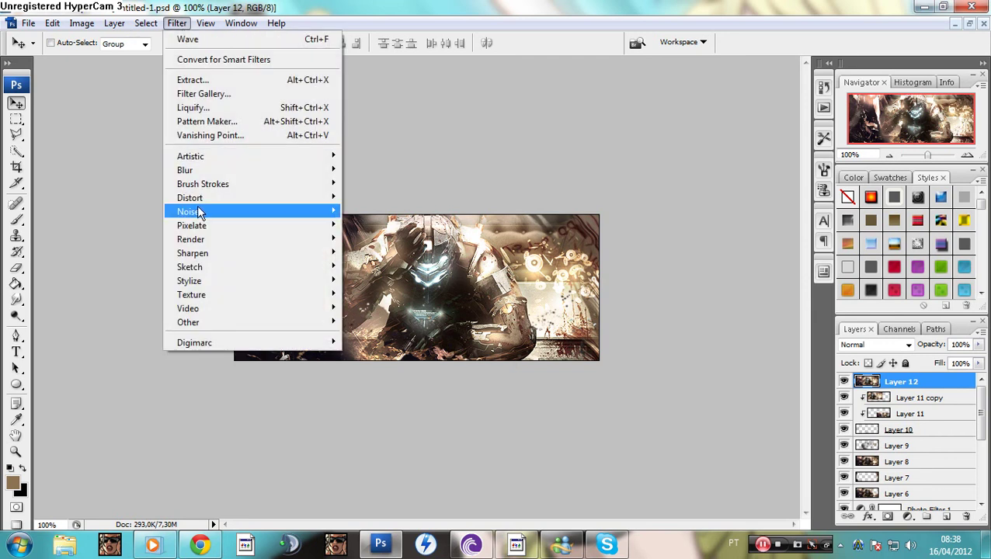
mouse_move(269, 206)
click(371, 212)
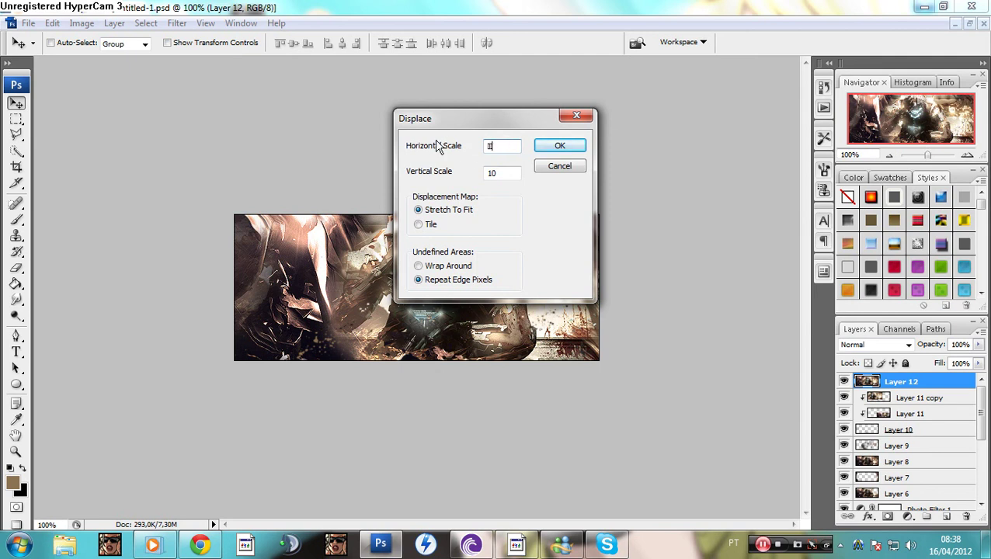
click(556, 167)
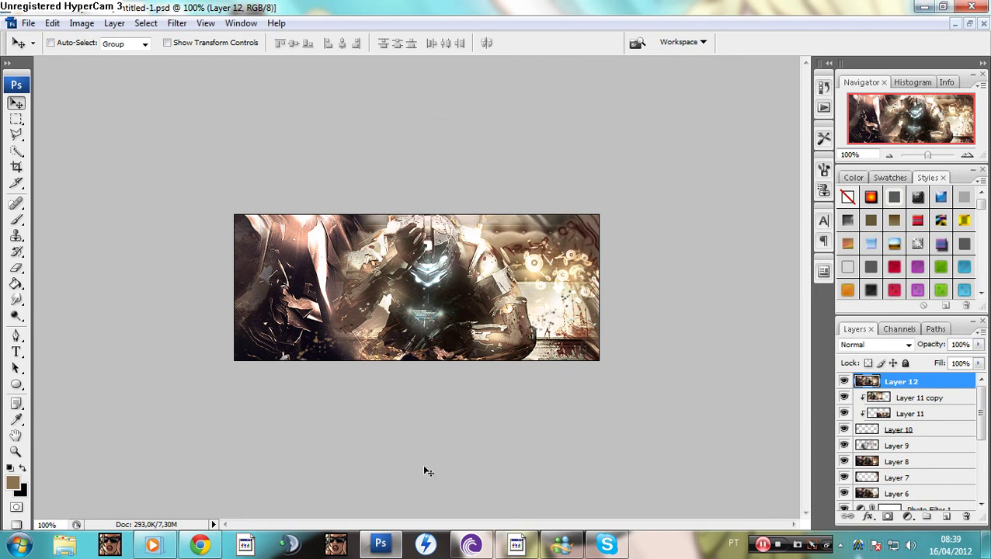
- Look through the Windows Control Panel's Hardware e Sons settings, the hidden notification icons and the input language options
click(19, 545)
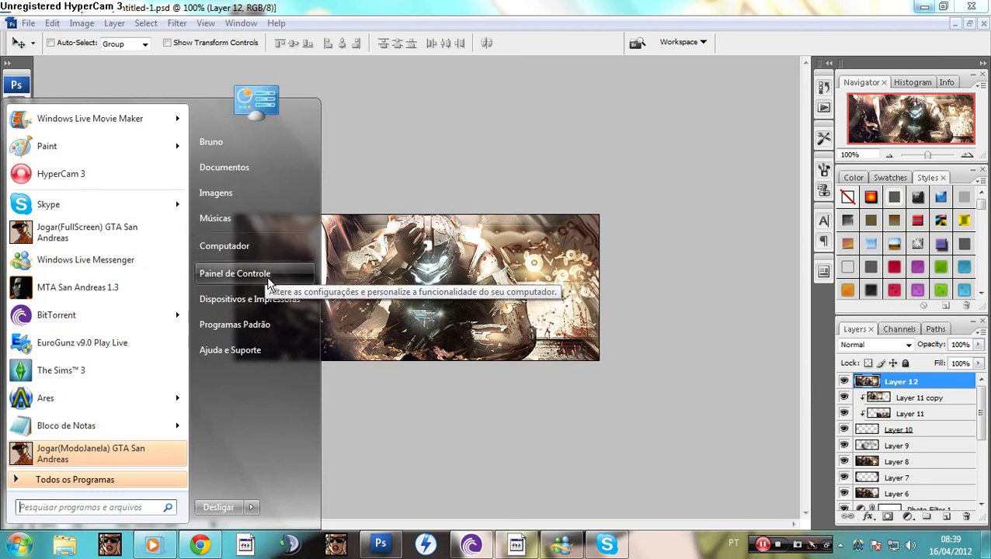
click(320, 259)
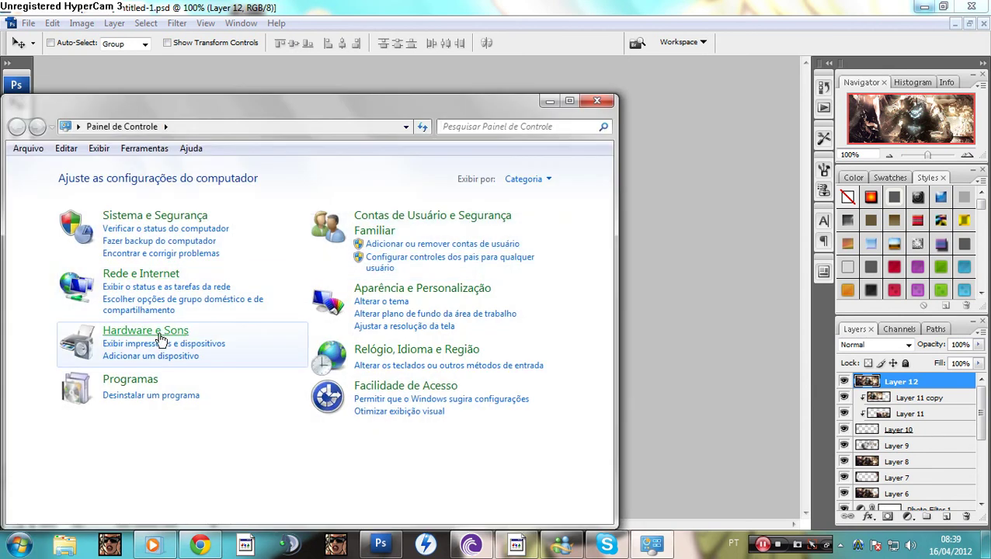
click(159, 334)
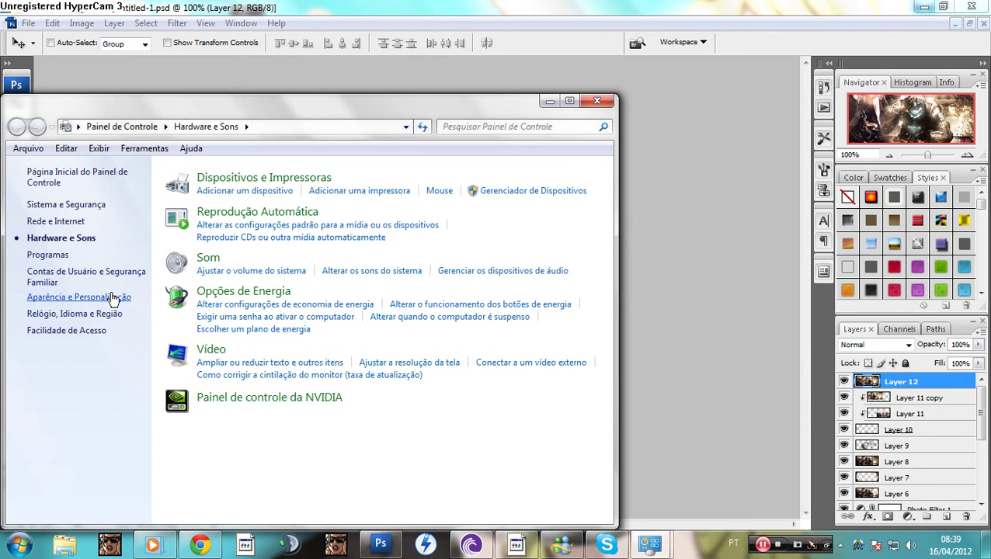
key(BackSpace)
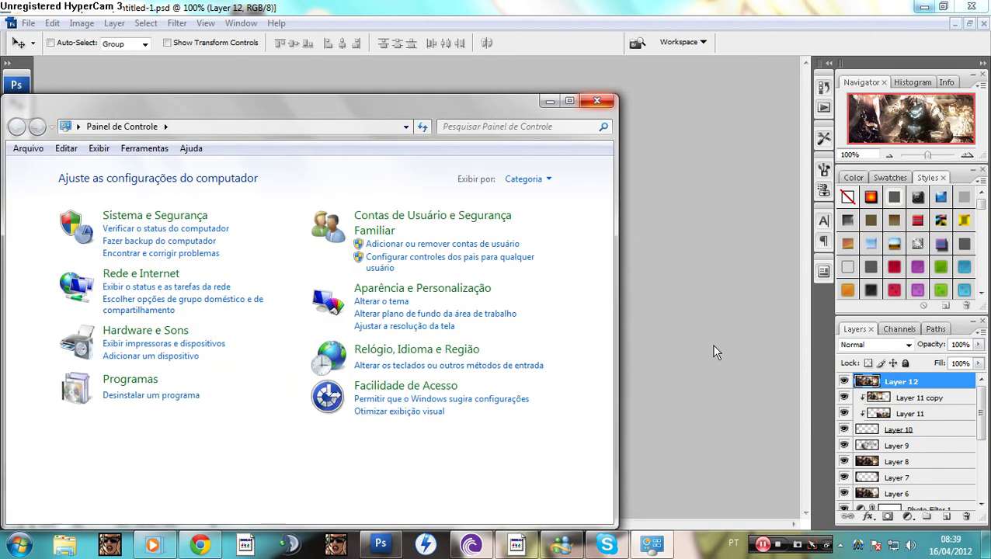
click(842, 547)
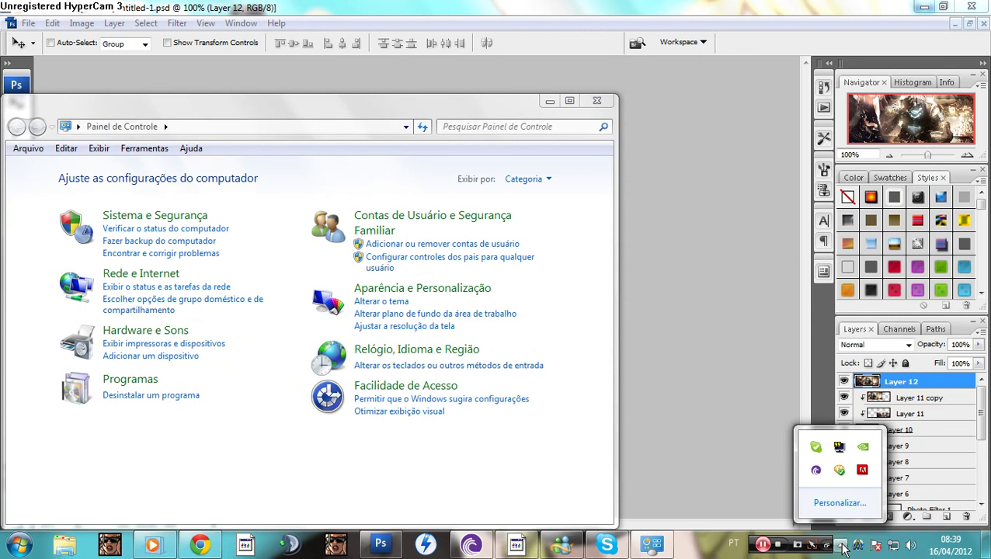
click(840, 545)
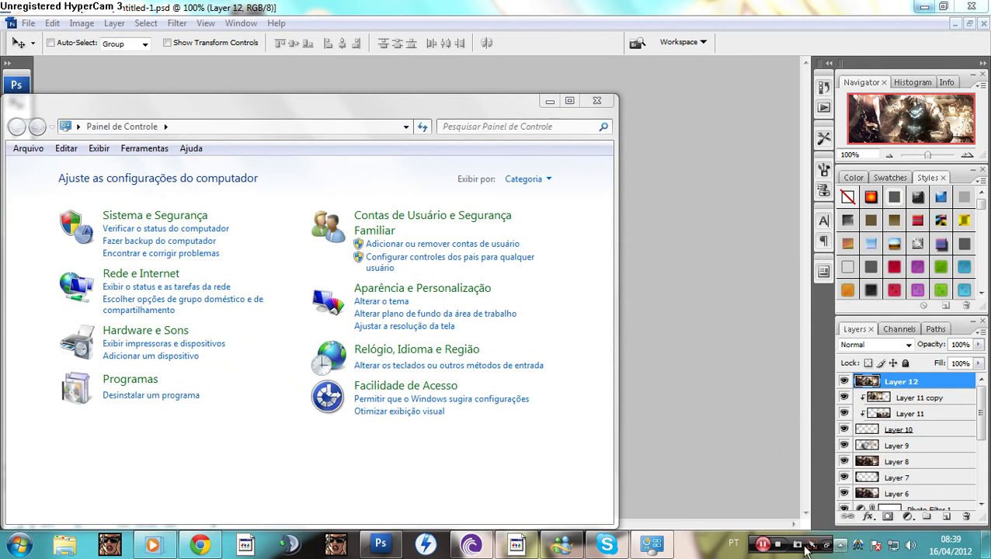
click(736, 546)
click(757, 503)
click(734, 544)
click(740, 512)
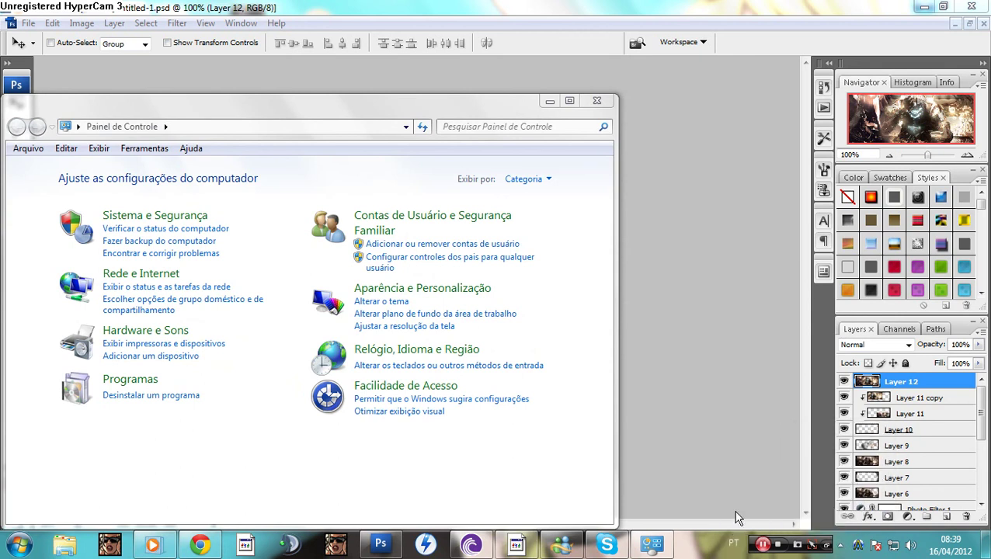
click(596, 101)
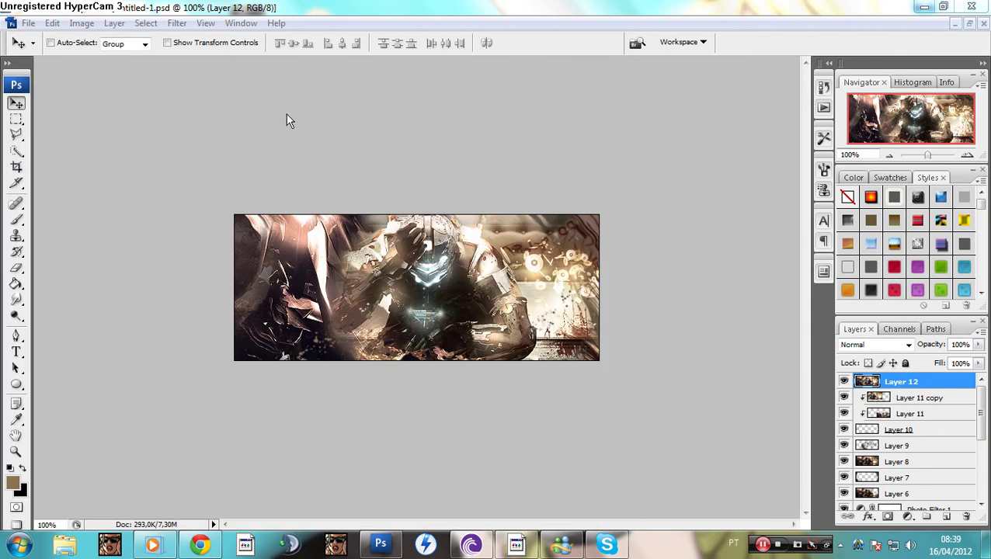
- Try to displace Layer 12 at a scale of 10 by 10 using Untitled-1.psd as the displacement map
click(176, 23)
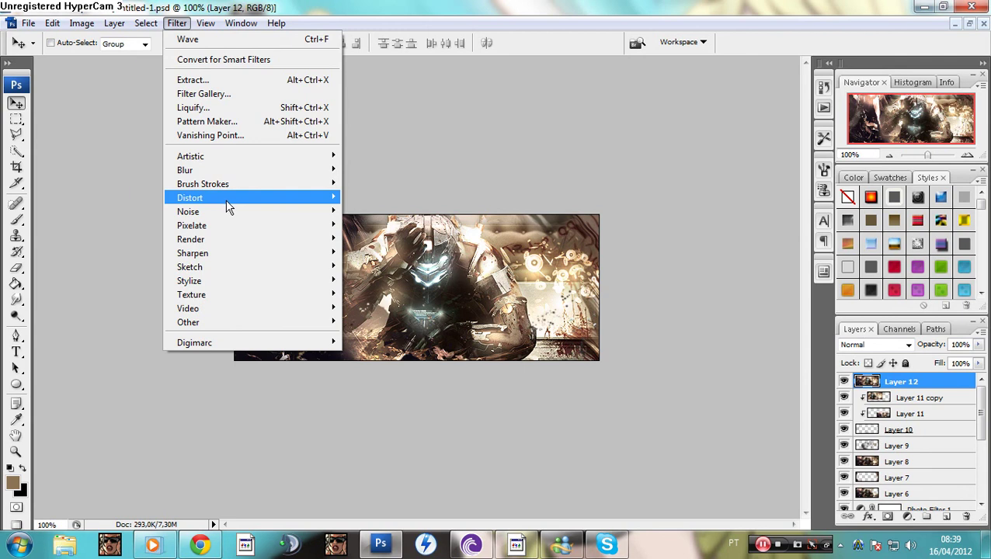
mouse_move(302, 200)
click(371, 210)
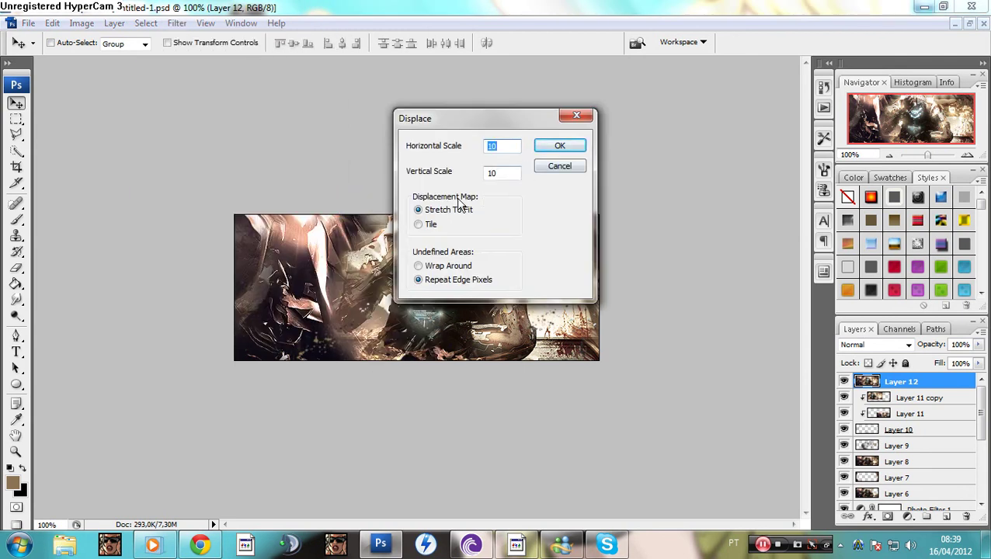
click(559, 146)
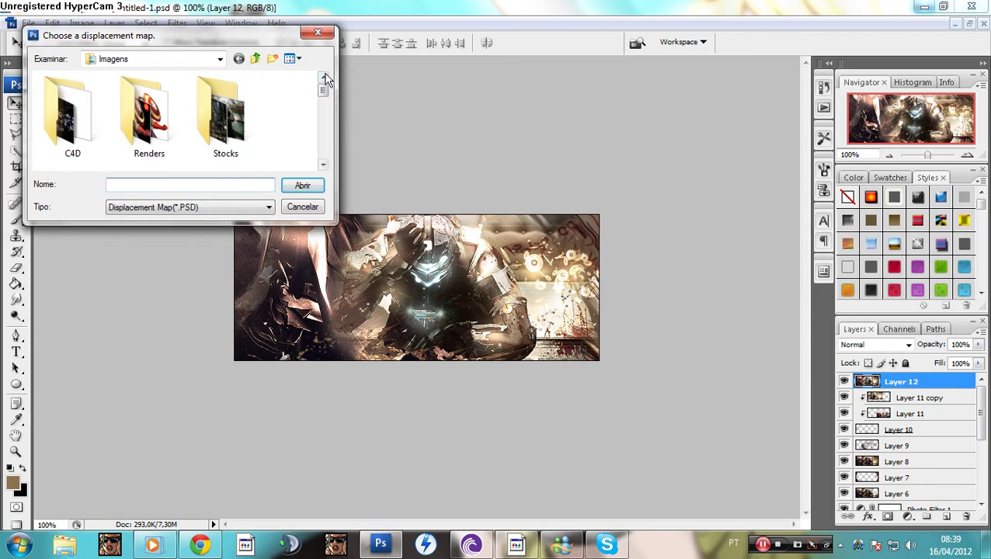
drag(324, 92, 301, 159)
click(73, 126)
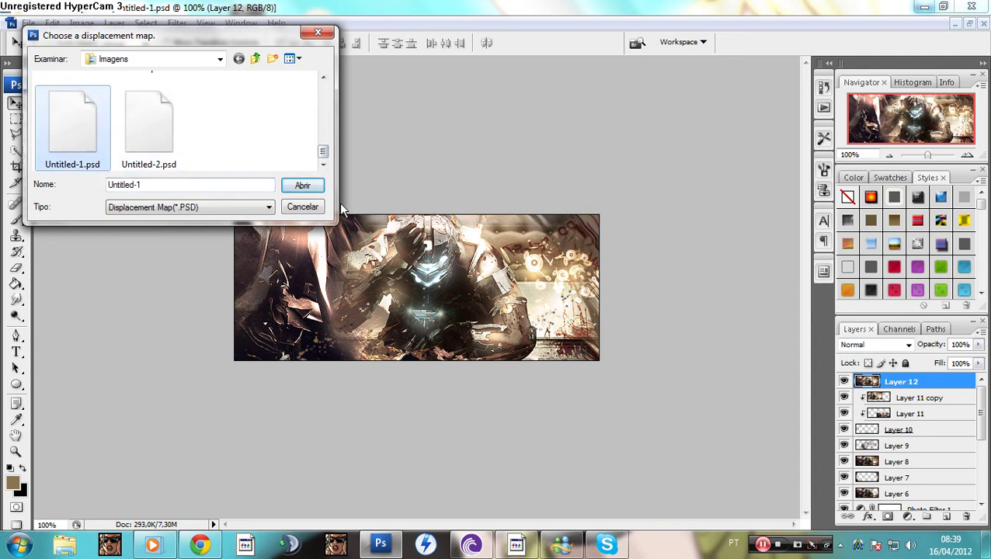
click(303, 189)
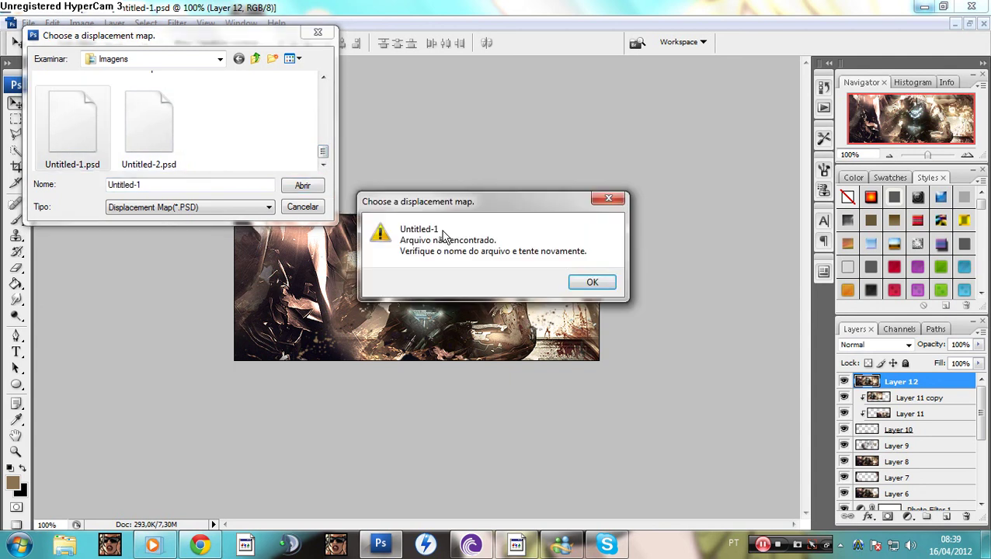
click(591, 283)
double_click(46, 123)
click(590, 282)
- Displace Layer 12 using Untitled-2.psd as the map and undo the distortion
double_click(148, 121)
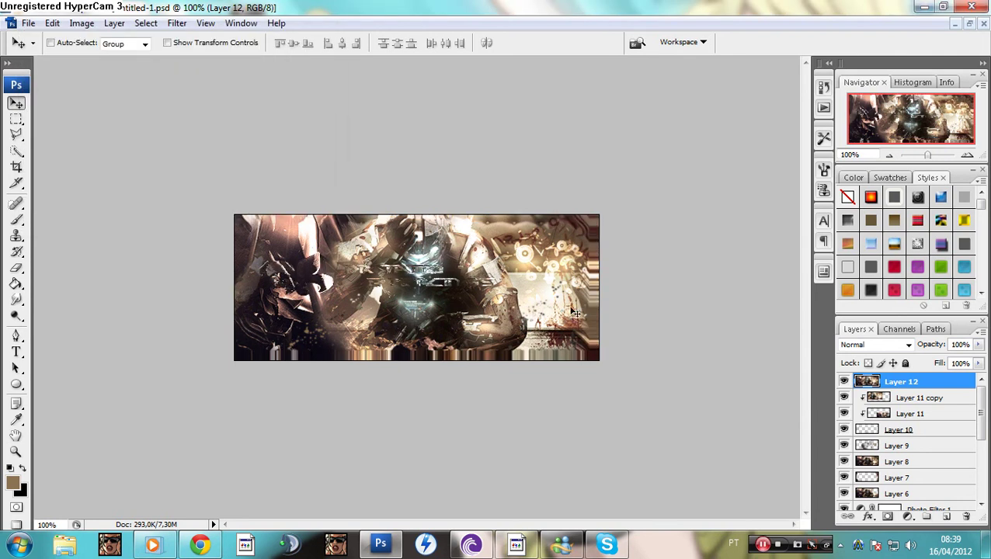
key(ctrl+z)
key(ctrl+z)
key(ctrl+z)
- Apply the Displace filter to Layer 12 at a scale of 10 by 10 with PSD ANime.psd as the map
click(177, 24)
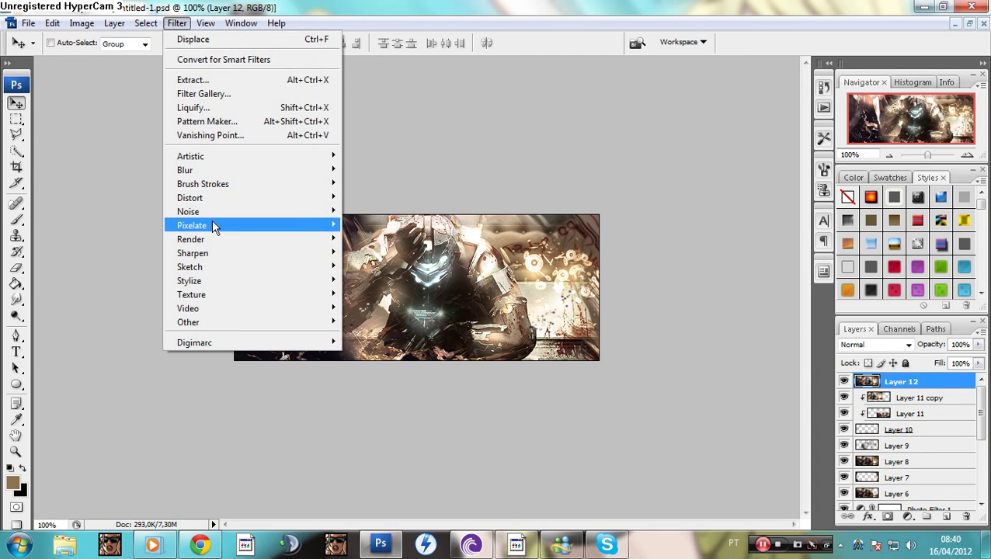
mouse_move(220, 199)
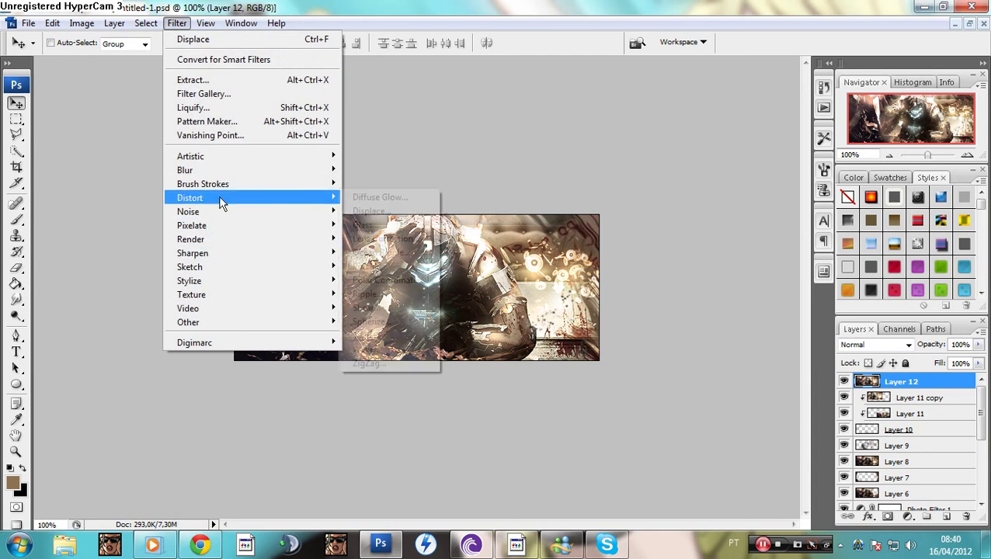
click(388, 211)
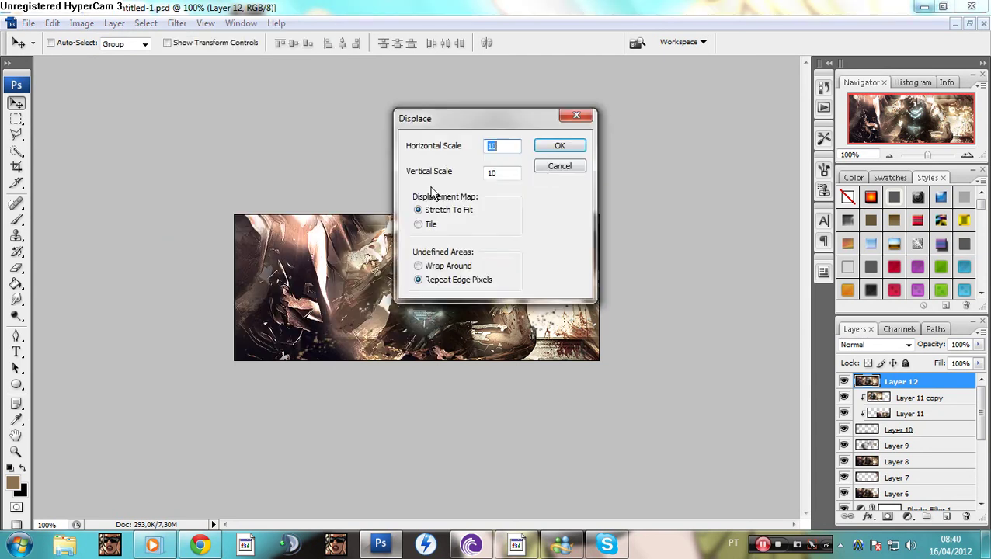
click(560, 147)
drag(298, 94, 278, 137)
scroll(275, 141, down, 3)
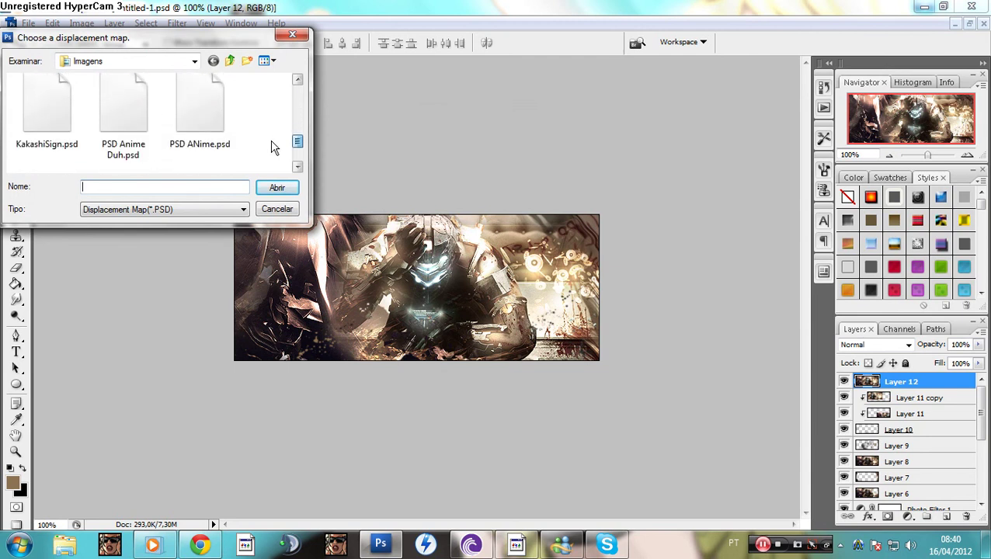
scroll(270, 151, down, 2)
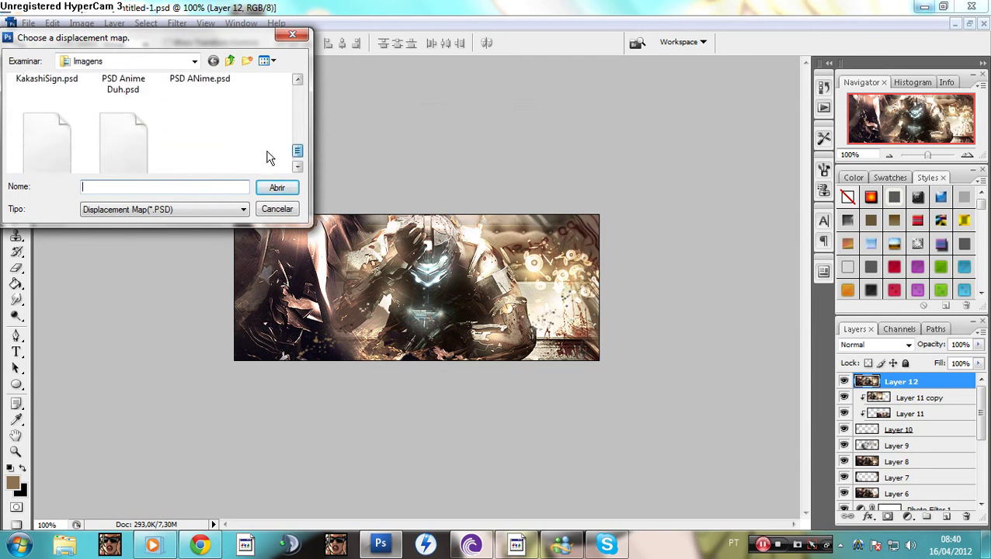
click(191, 92)
click(272, 188)
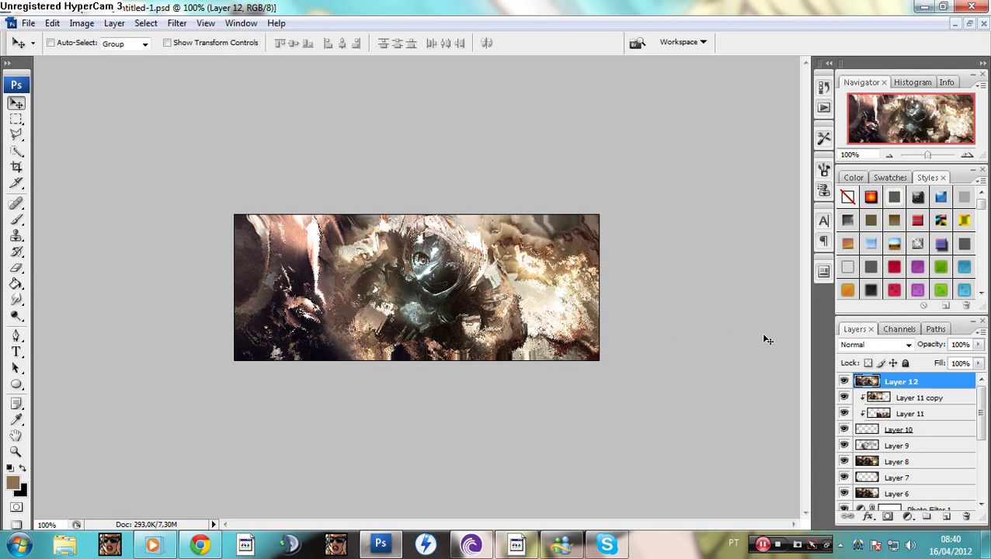
- Lower Layer 12's opacity to 20%
click(962, 346)
text(59)
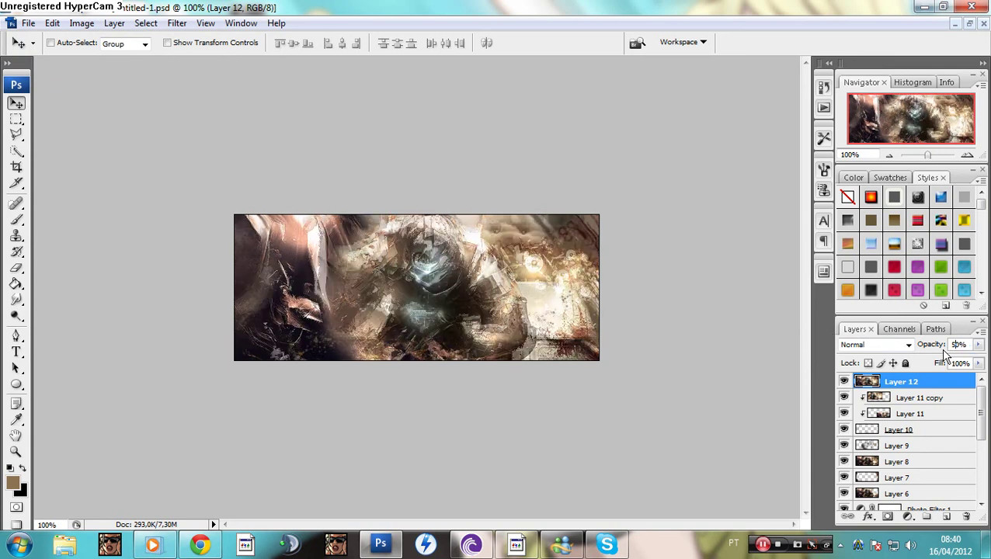
text(20)
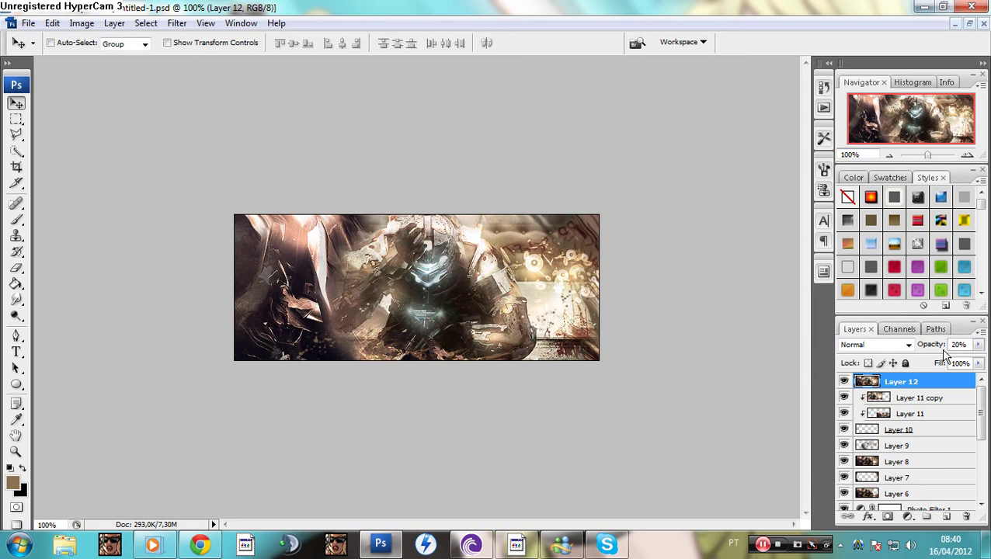
- Restore Layer 12's opacity to 100%, erase its displacement over the central figure and surrounding areas, and compare with the layer hidden
text(e)
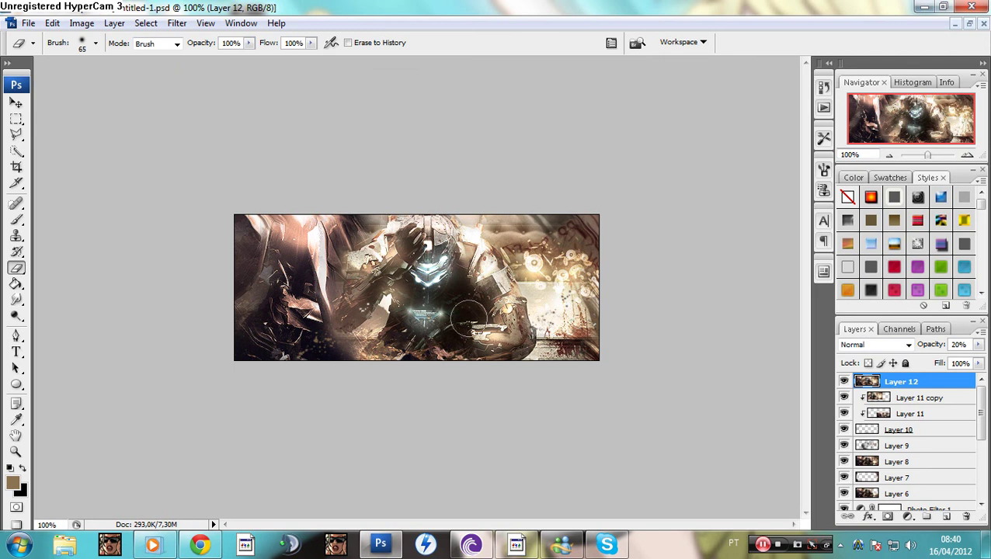
drag(302, 248, 306, 287)
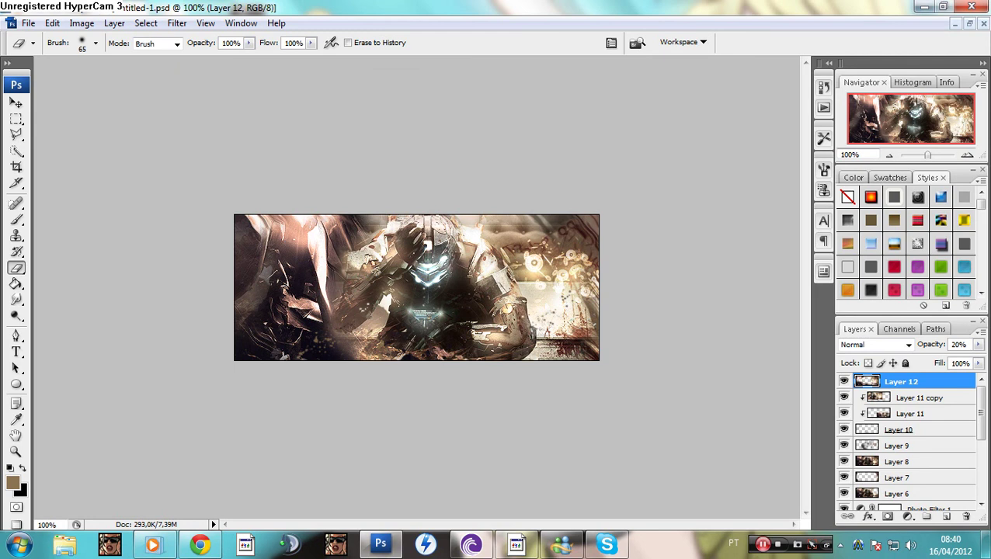
drag(931, 344, 909, 342)
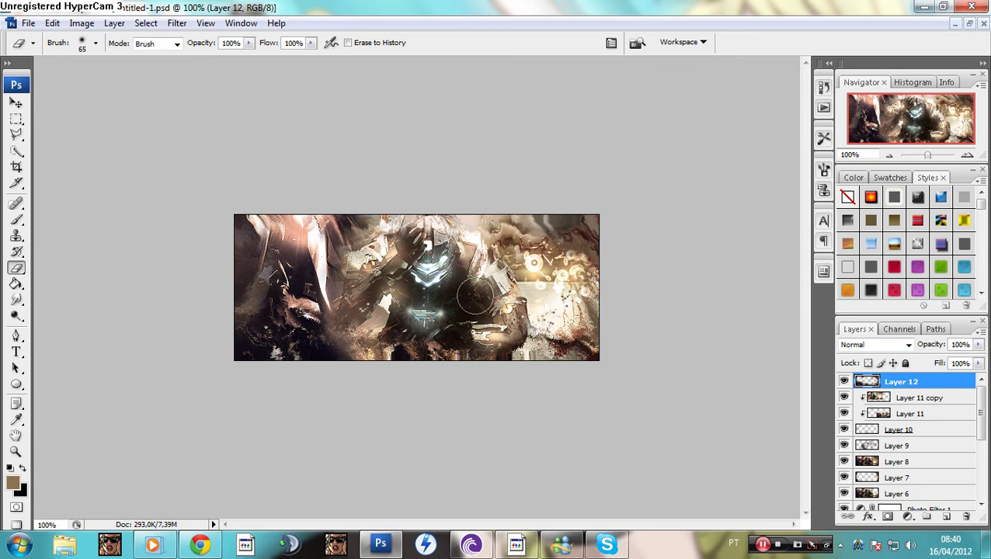
mouse_move(270, 281)
mouse_down()
mouse_move(326, 294)
mouse_move(277, 319)
mouse_move(344, 274)
mouse_move(315, 227)
mouse_move(512, 276)
mouse_move(563, 273)
mouse_move(592, 251)
mouse_move(531, 290)
mouse_move(546, 285)
mouse_move(554, 315)
mouse_up()
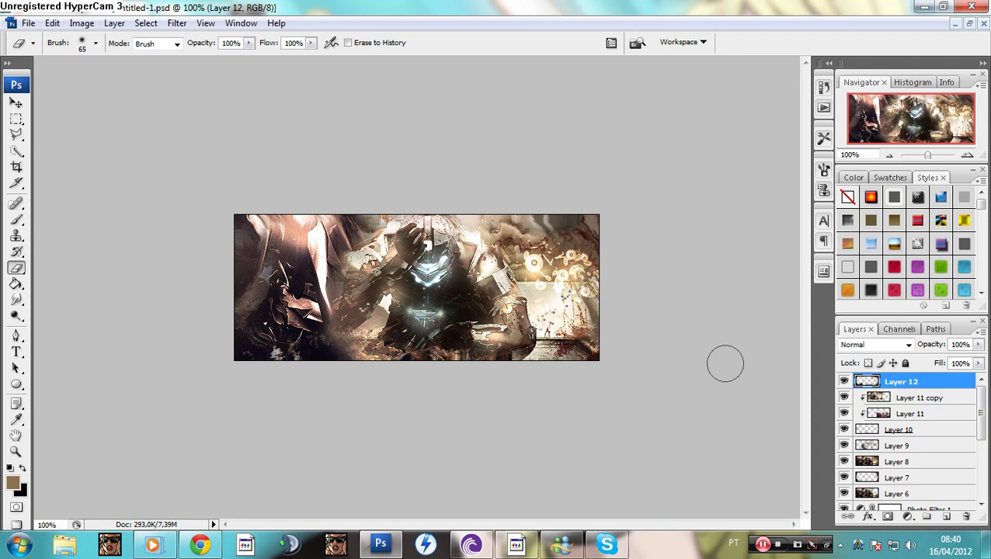
click(843, 383)
click(844, 383)
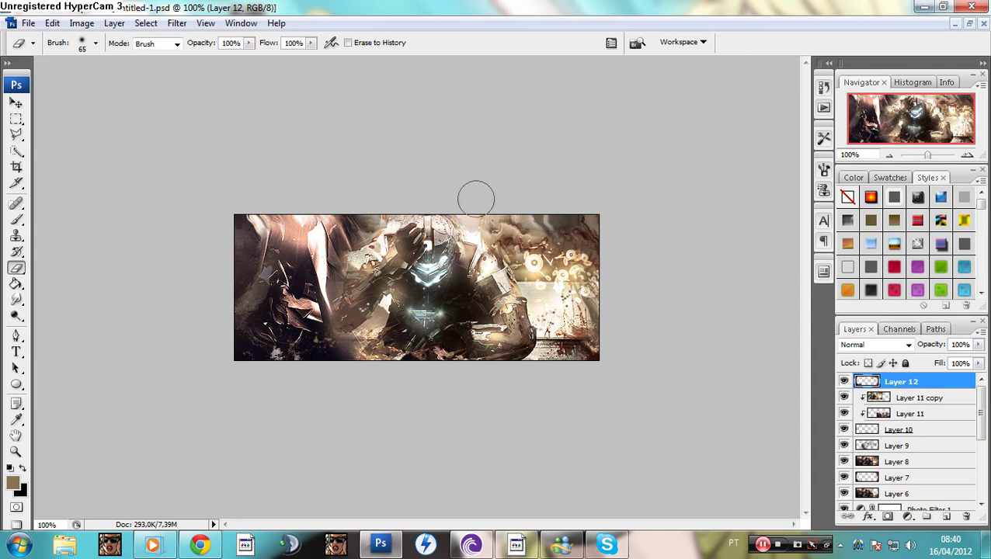
click(16, 105)
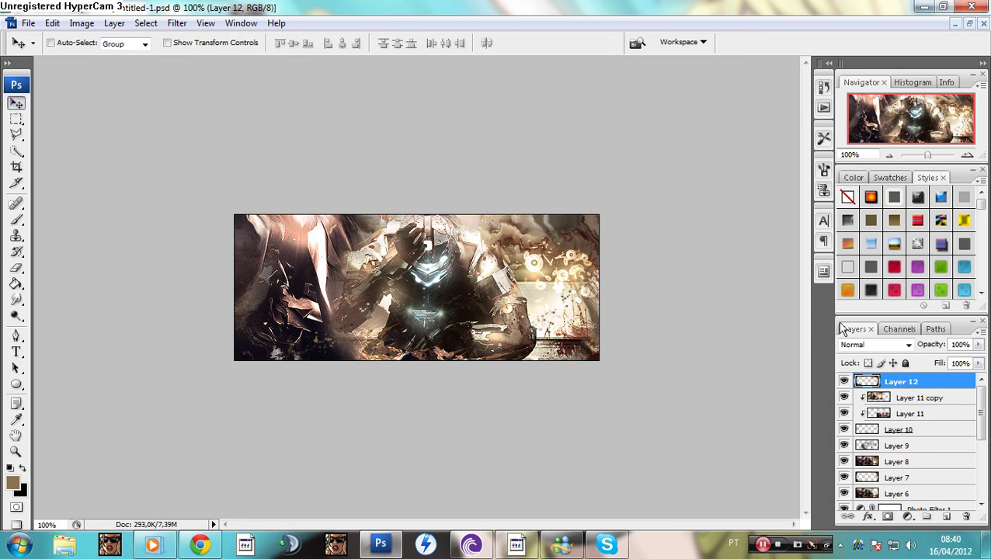
- Stamp all visible layers onto a new layer and add a Color Balance adjustment with shadows at -28, -4, -19
key(ctrl+shift+alt+n)
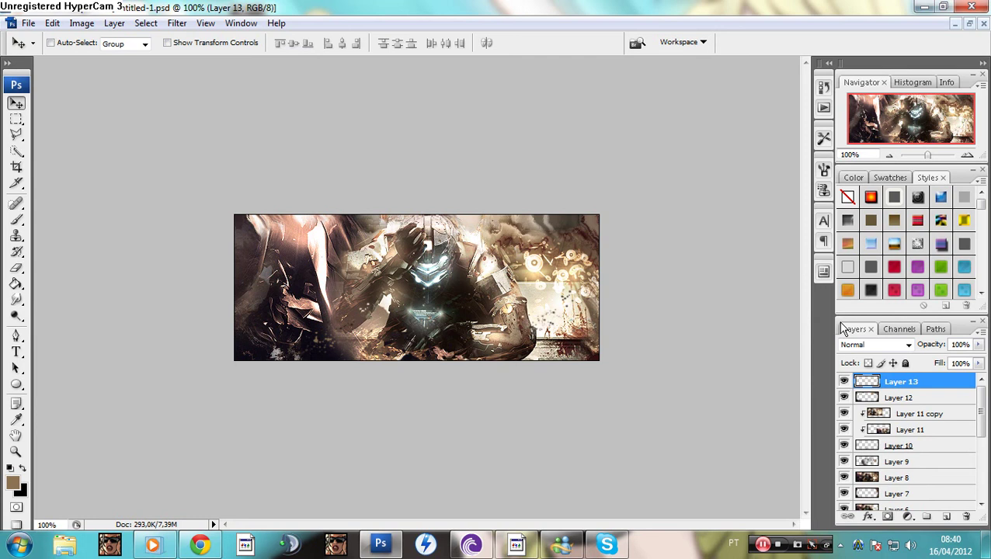
key(ctrl+shift+alt+e)
click(906, 516)
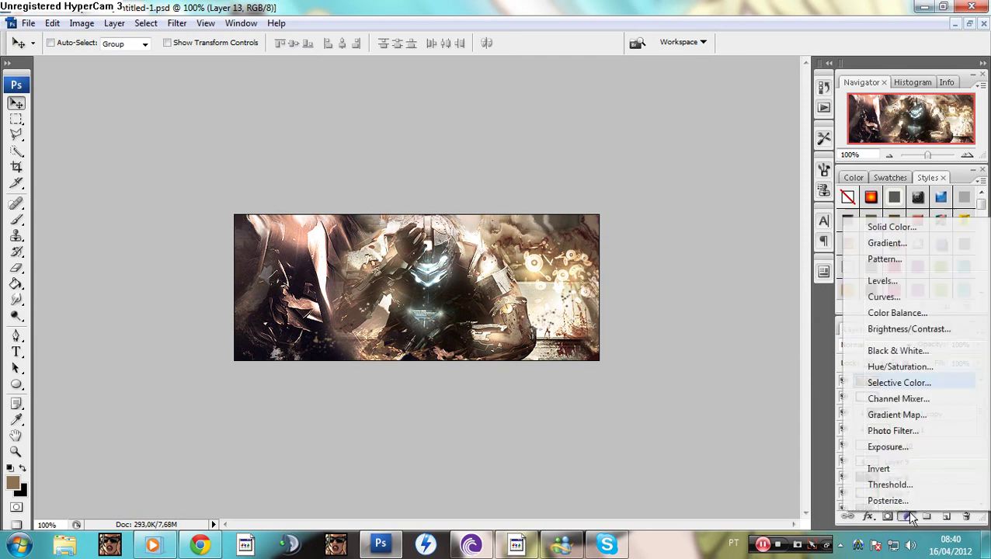
click(913, 316)
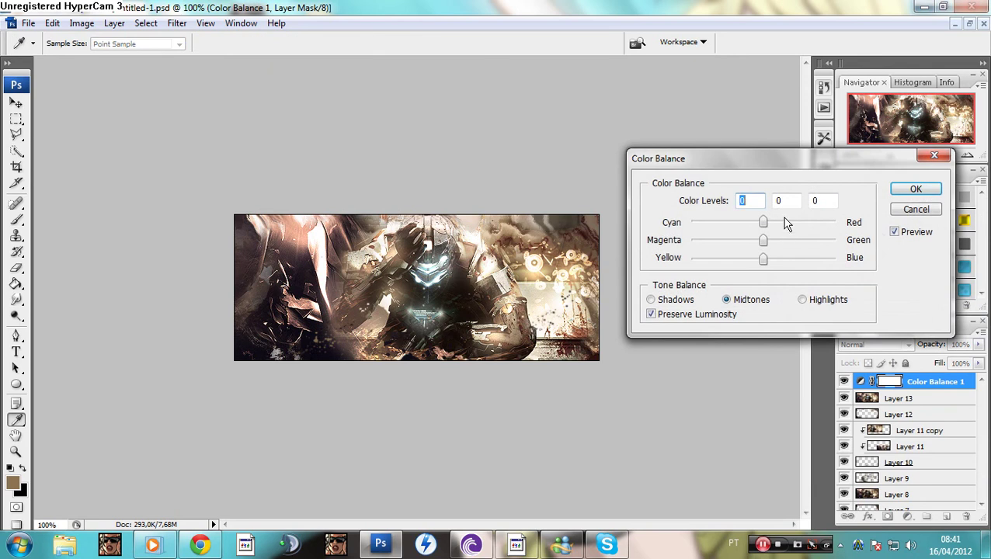
click(664, 299)
drag(765, 225, 742, 225)
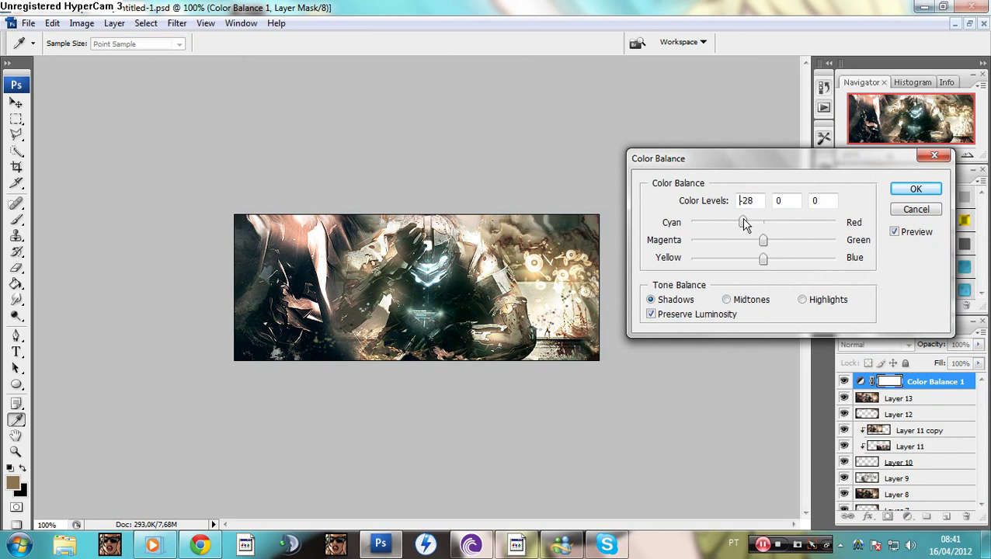
drag(763, 241, 750, 264)
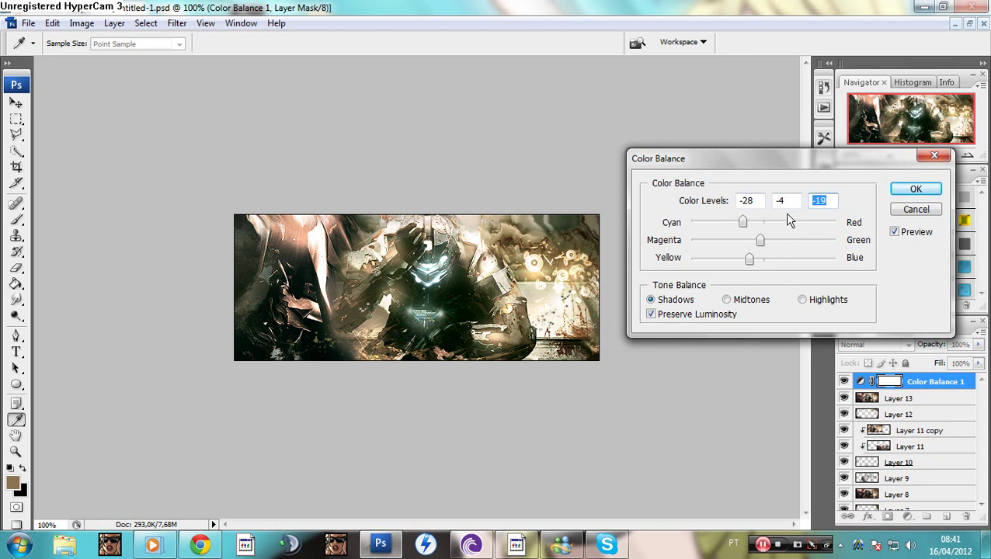
key(Tab)
key(Tab)
click(827, 201)
double_click(828, 200)
click(915, 189)
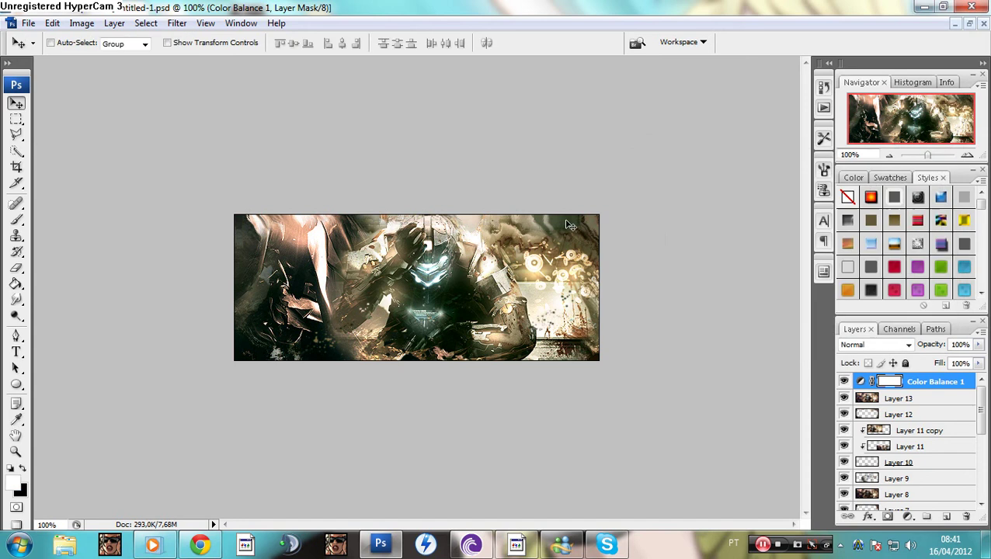
- Add a Photo Filter adjustment above the Color Balance layer using the custom dark brown color 5d3906
click(906, 522)
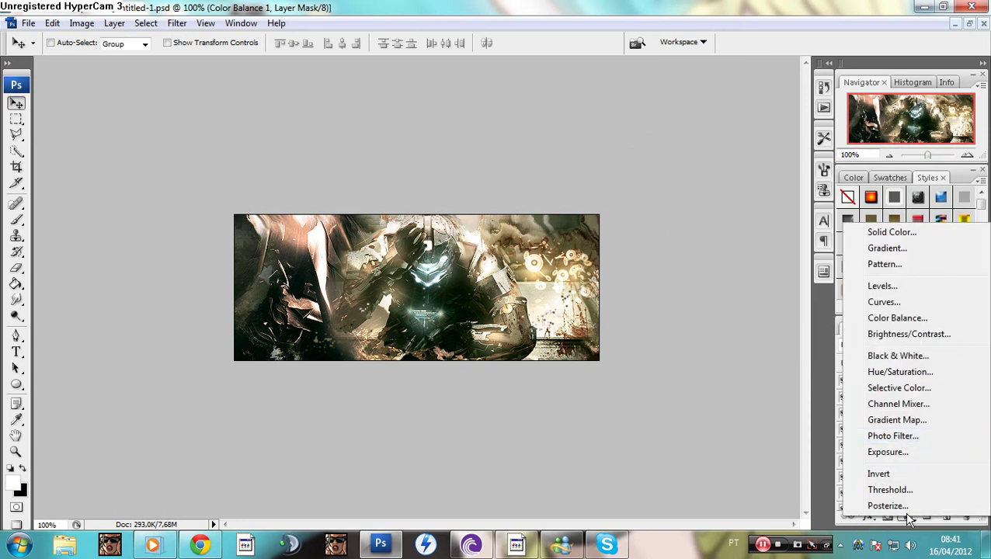
click(901, 437)
click(700, 228)
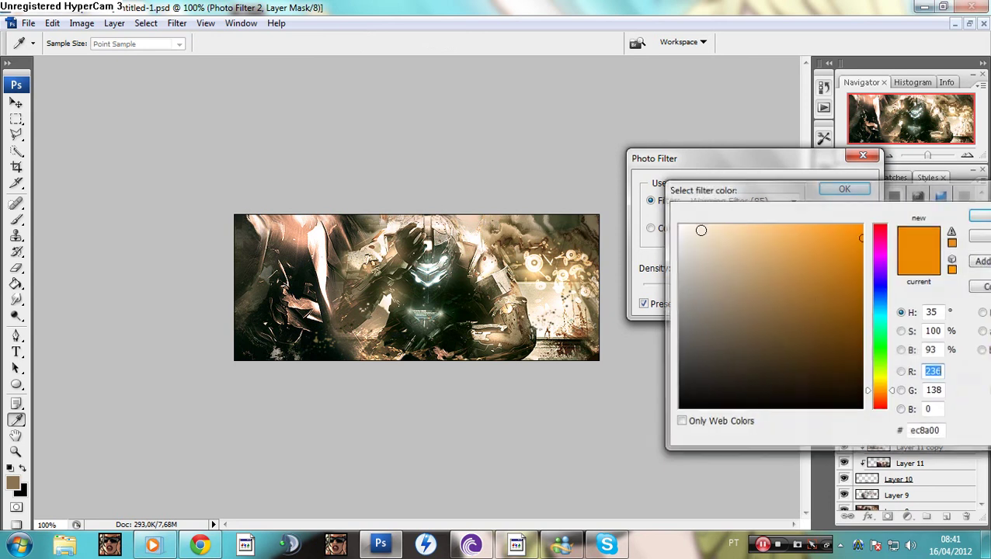
mouse_move(807, 301)
mouse_down()
mouse_move(853, 250)
mouse_move(850, 341)
mouse_up()
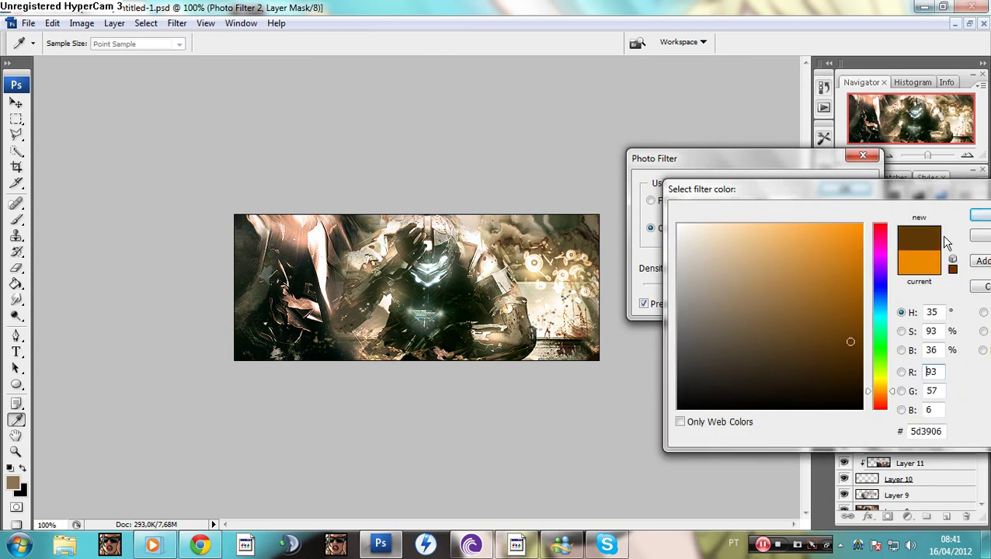
click(979, 216)
key(Return)
key(v)
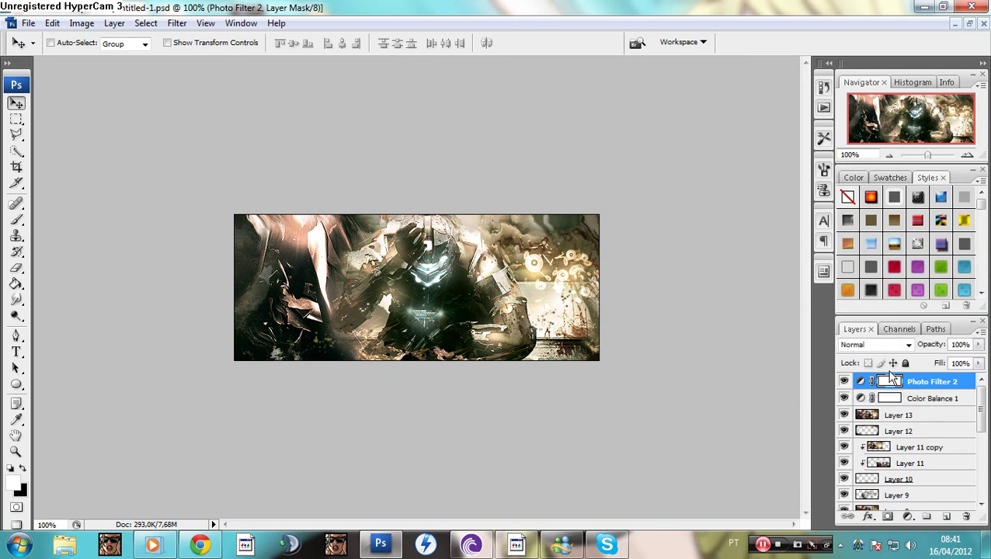
- Stamp all visible layers onto a new layer and stroke the whole canvas edge with a 1 px centered black border
key(ctrl+shift+alt+n)
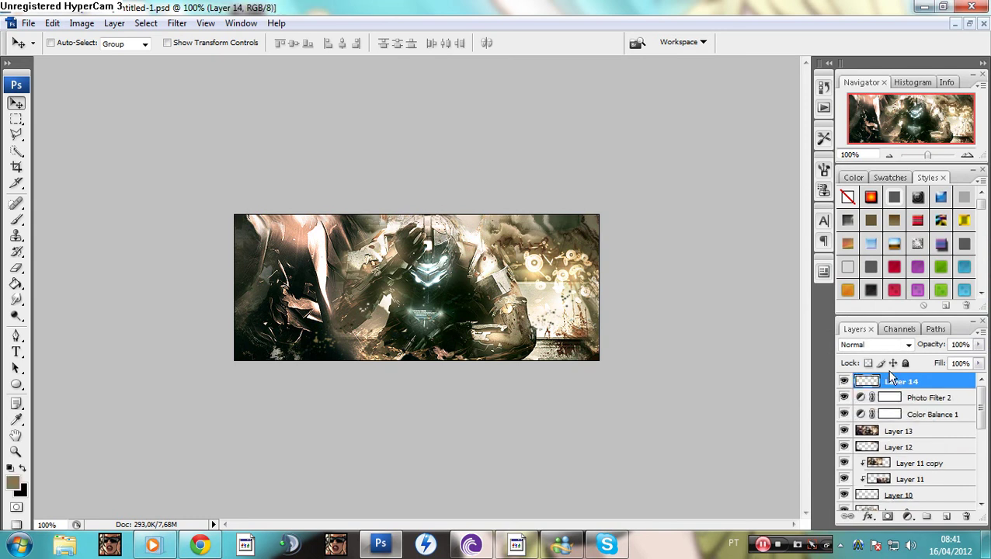
key(ctrl+shift+alt+e)
key(m)
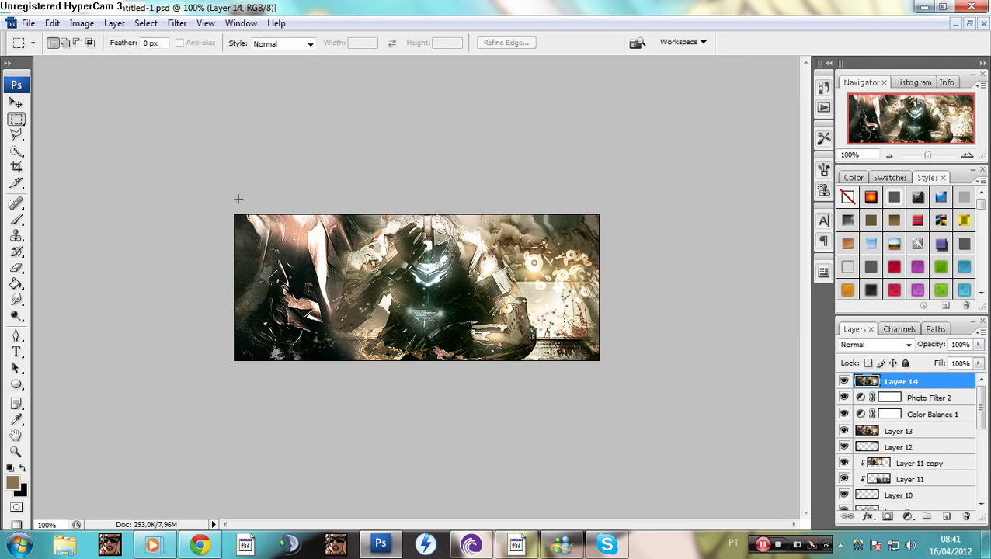
drag(317, 440, 745, 476)
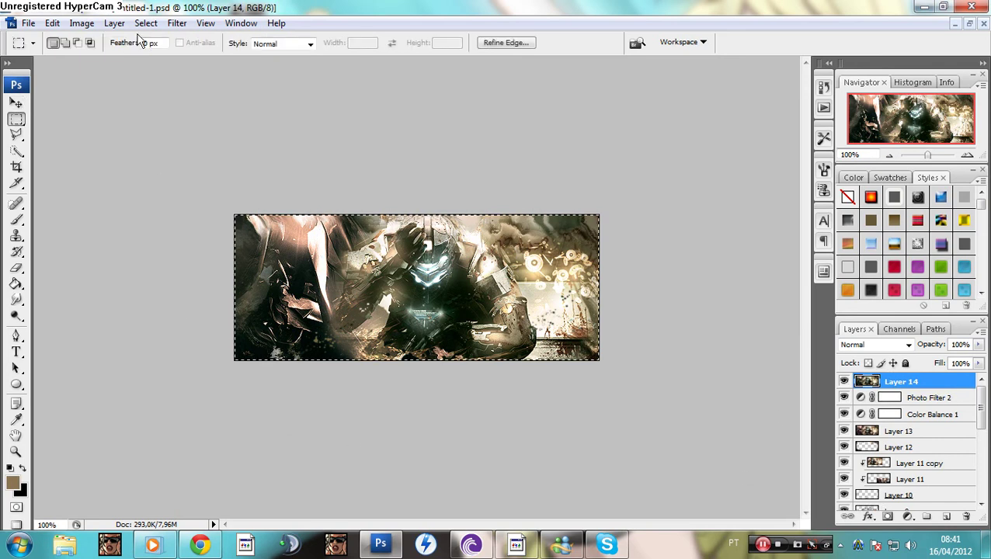
right_click(398, 245)
click(436, 472)
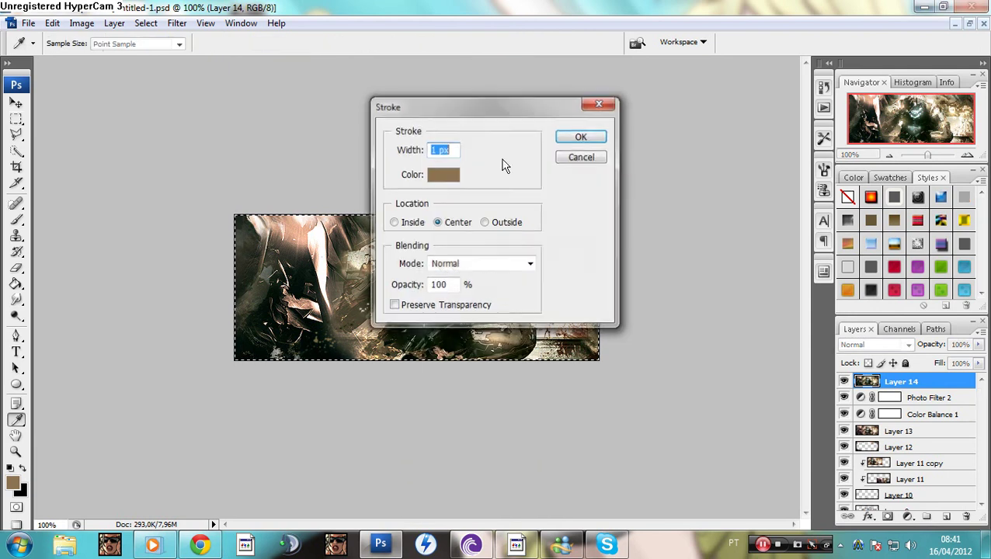
click(442, 174)
drag(707, 270, 649, 519)
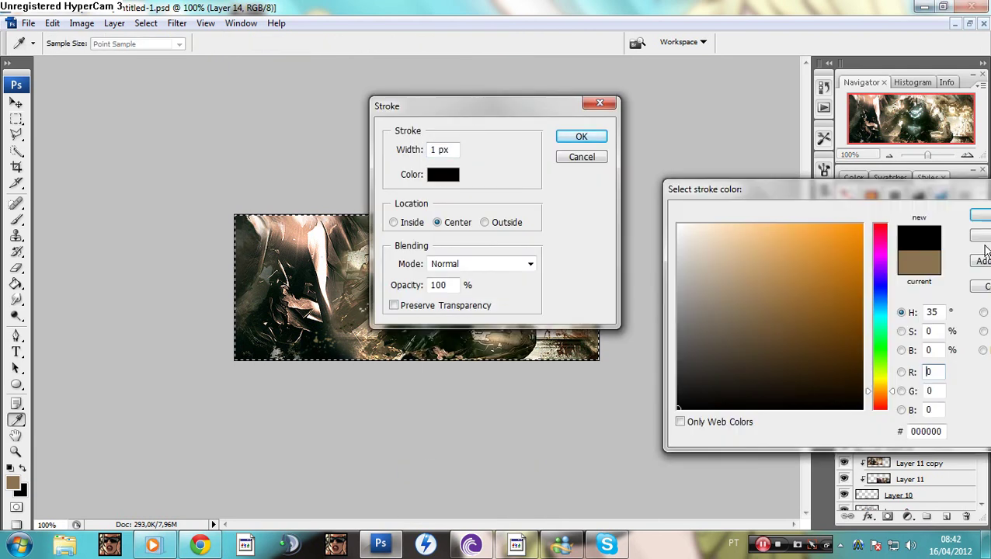
click(980, 215)
click(580, 136)
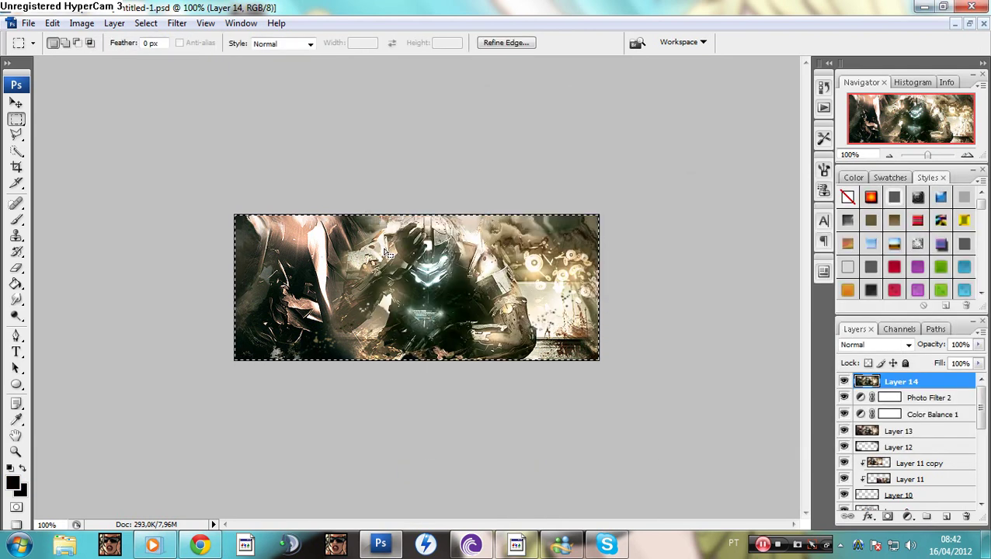
click(387, 253)
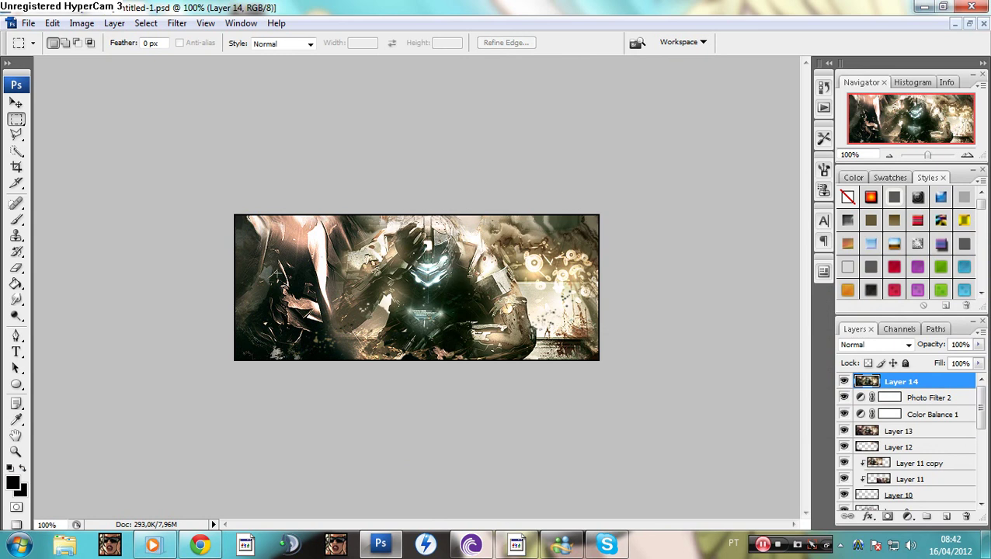
- Add a text box across the middle of the graphic reading "Overview" in black 18 pt Danube
key(t)
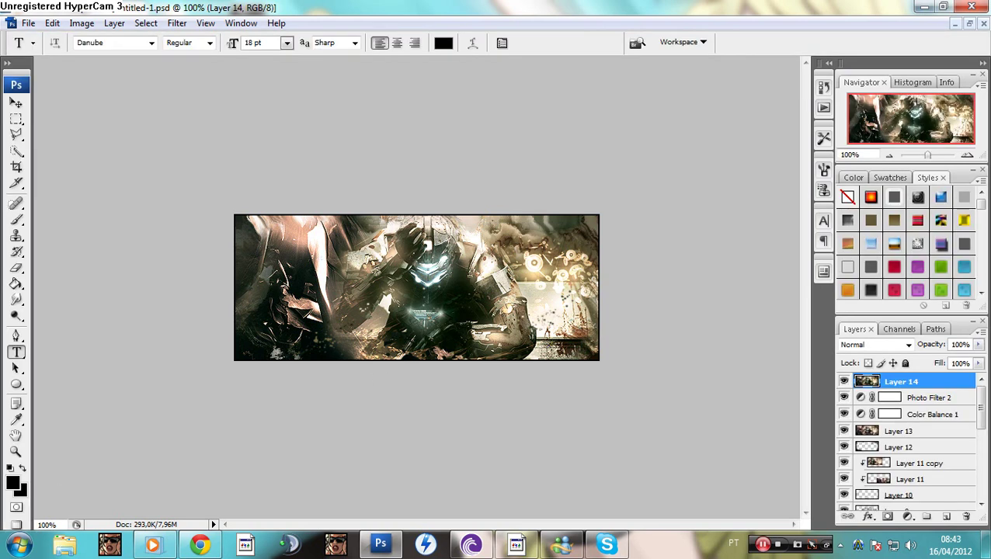
drag(546, 353, 271, 260)
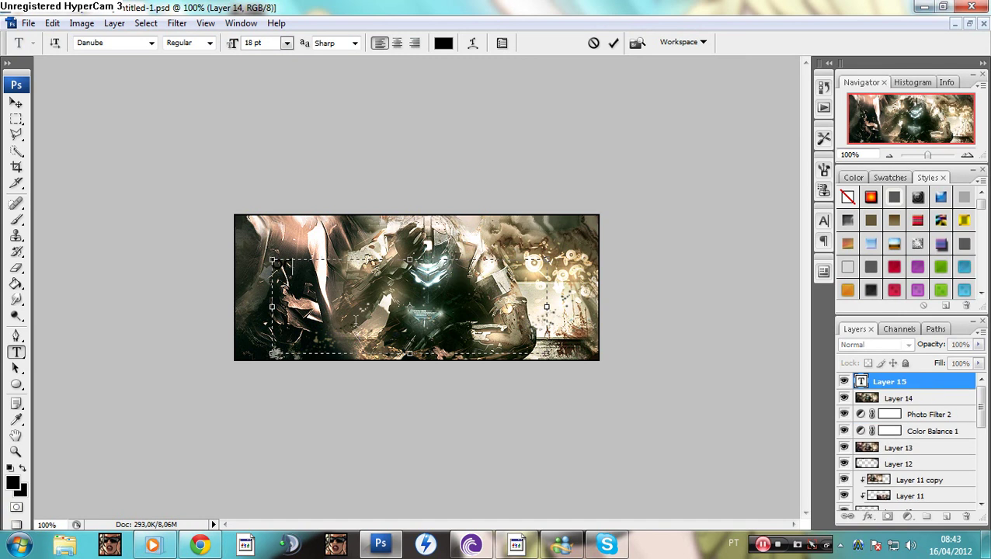
text(overview)
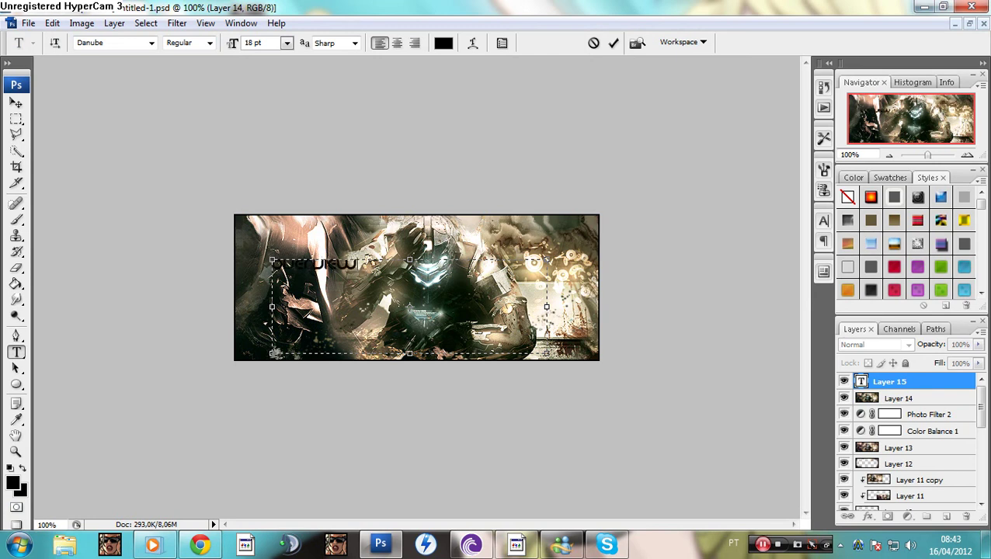
key(Return)
text(action)
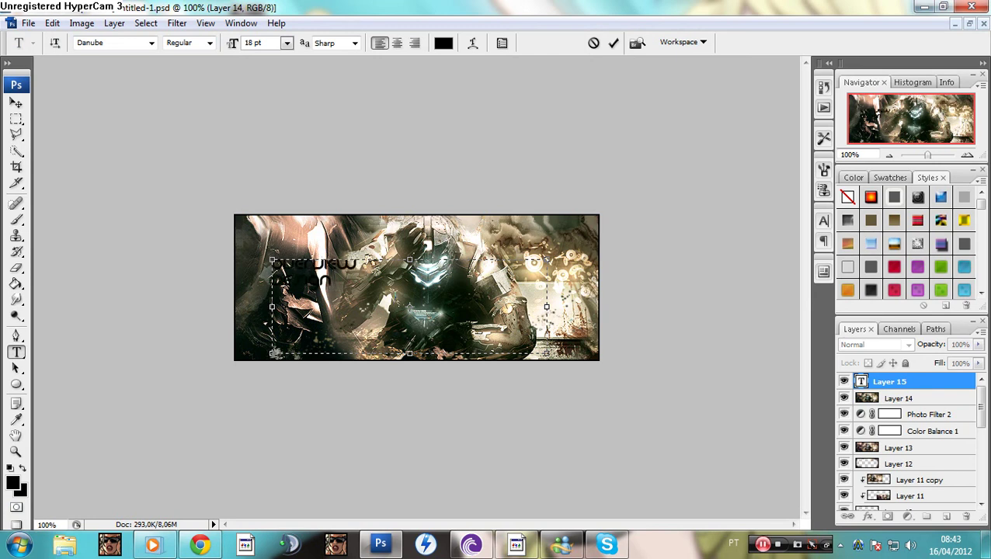
key(BackSpace)
key(BackSpace)
key(BackSpace)
key(BackSpace)
key(BackSpace)
key(BackSpace)
key(BackSpace)
- Finish the Overview text, add a separate "Design" text layer, and stack both words in the graphic's lower-right corner
key(ctrl+Return)
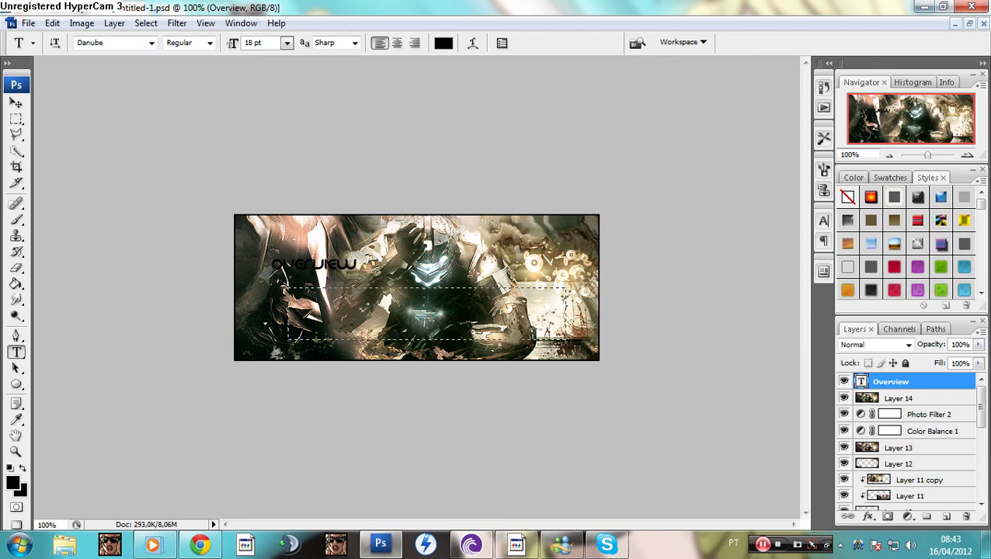
click(559, 339)
text(design)
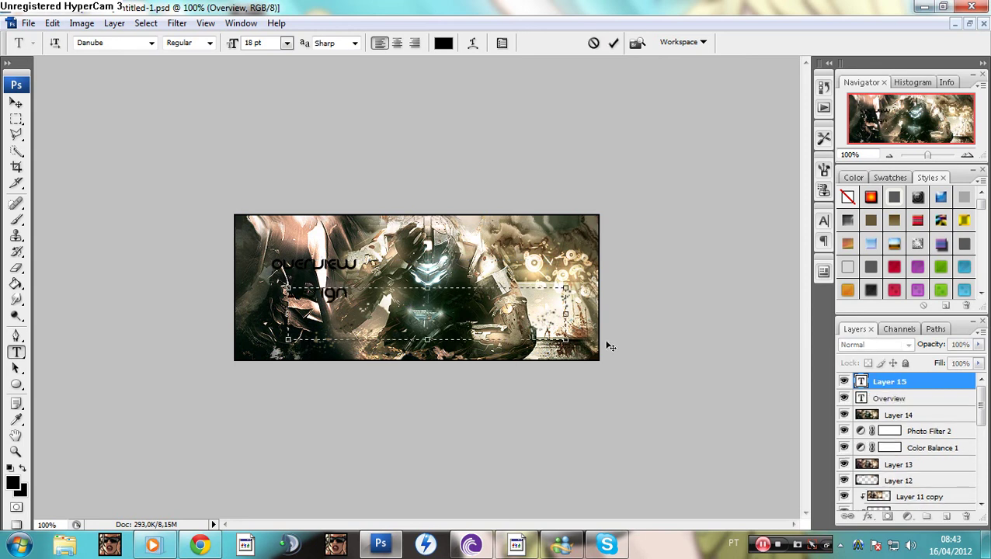
key(ctrl+Return)
key(v)
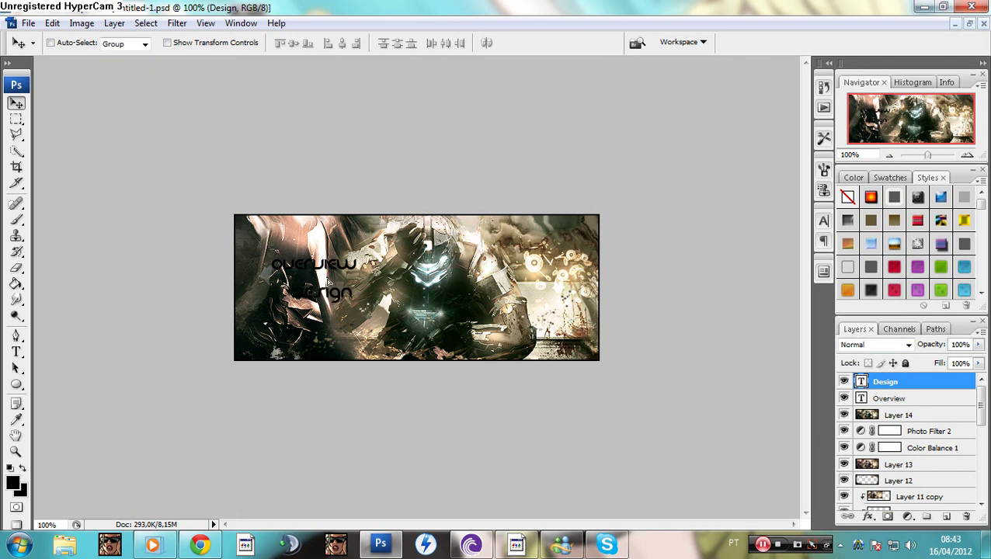
drag(330, 280, 514, 317)
shift+click(883, 399)
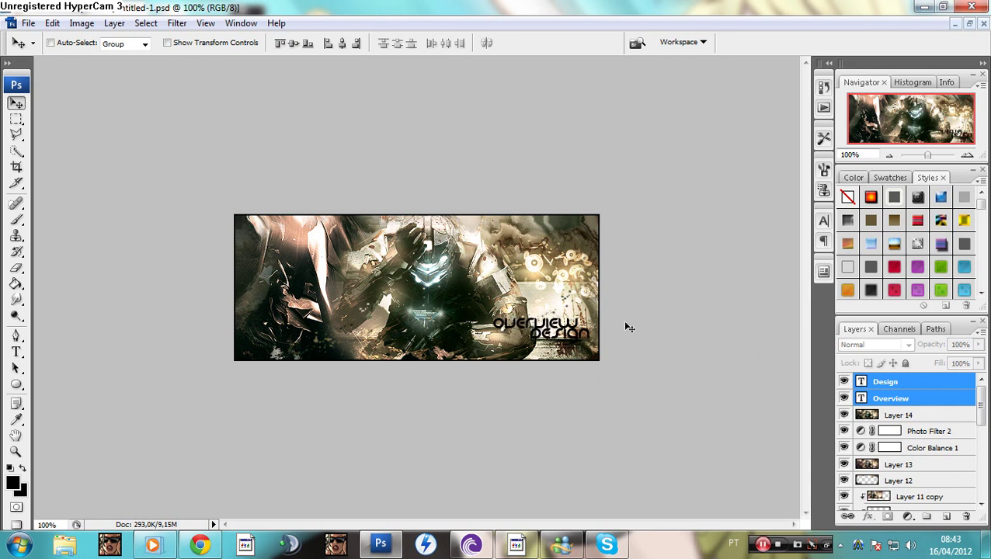
- Try several preset layer styles with stroke, bevel and gradient overlay effects on the Design and Overview text layers
click(848, 267)
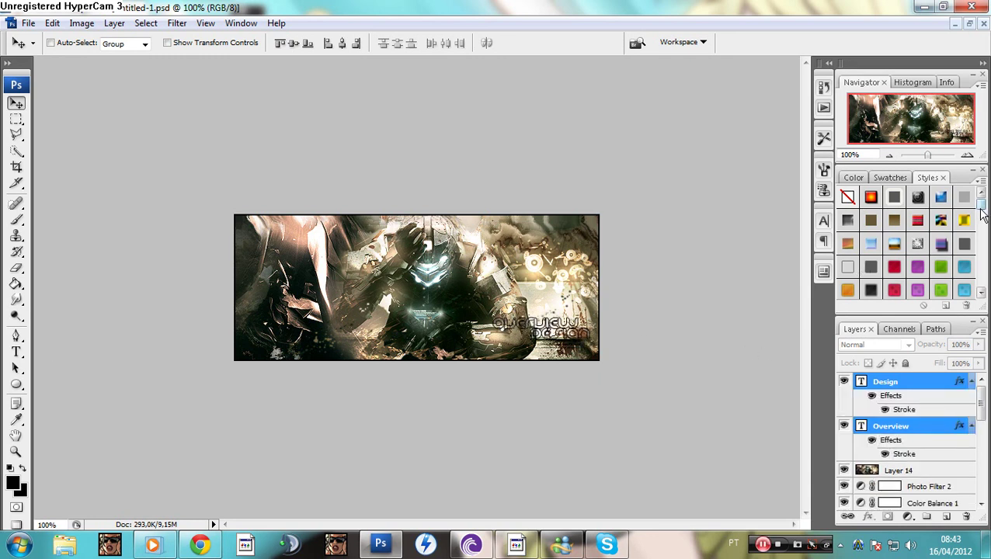
drag(980, 203, 980, 220)
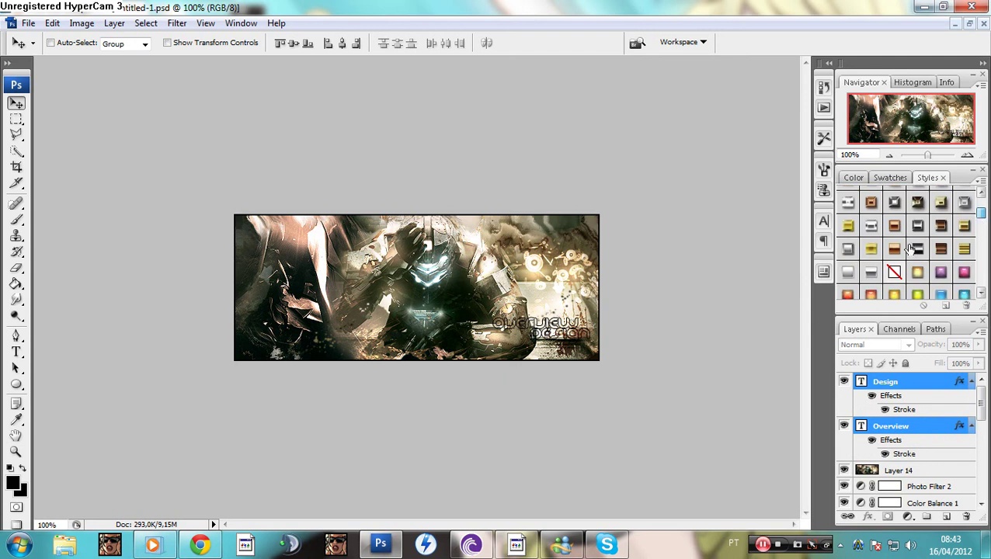
click(846, 202)
click(913, 246)
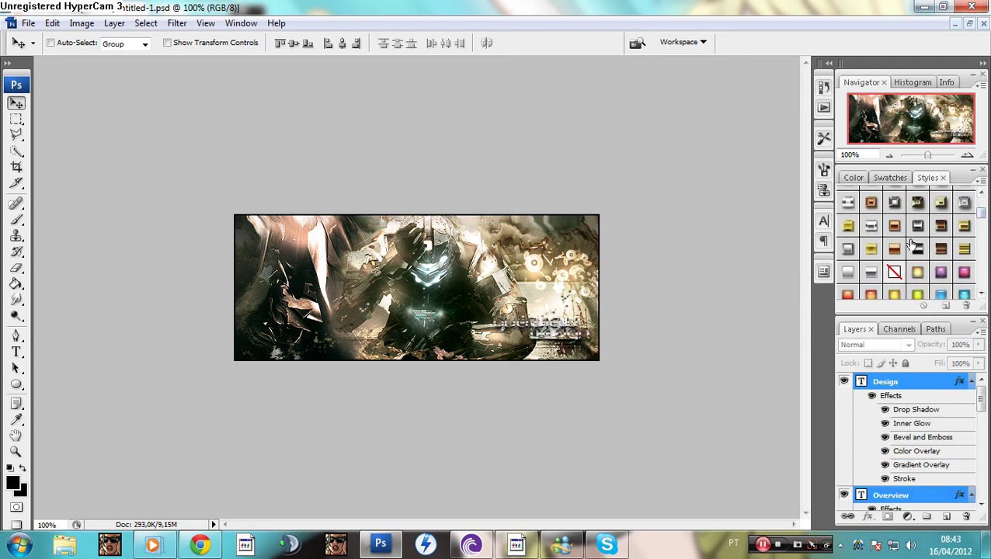
drag(978, 214, 968, 245)
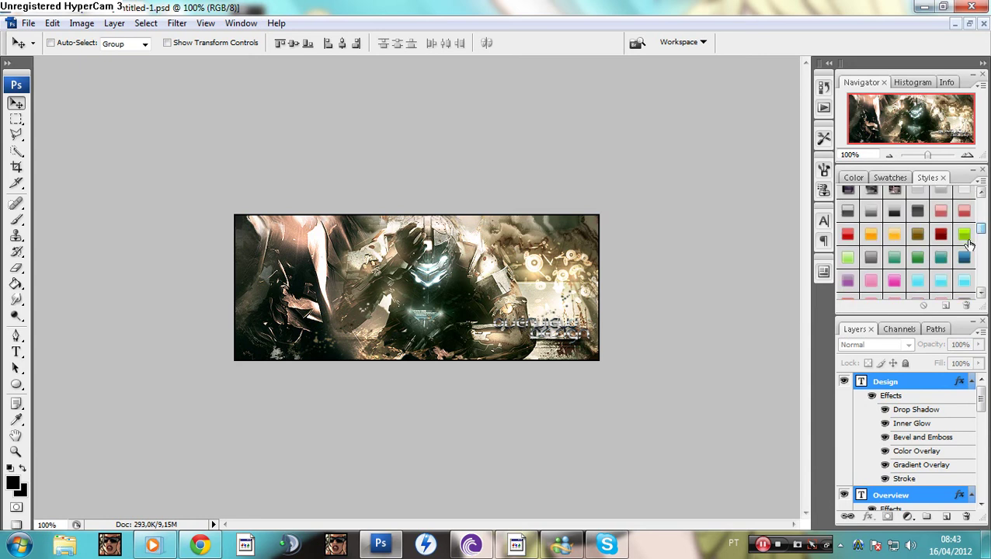
click(962, 195)
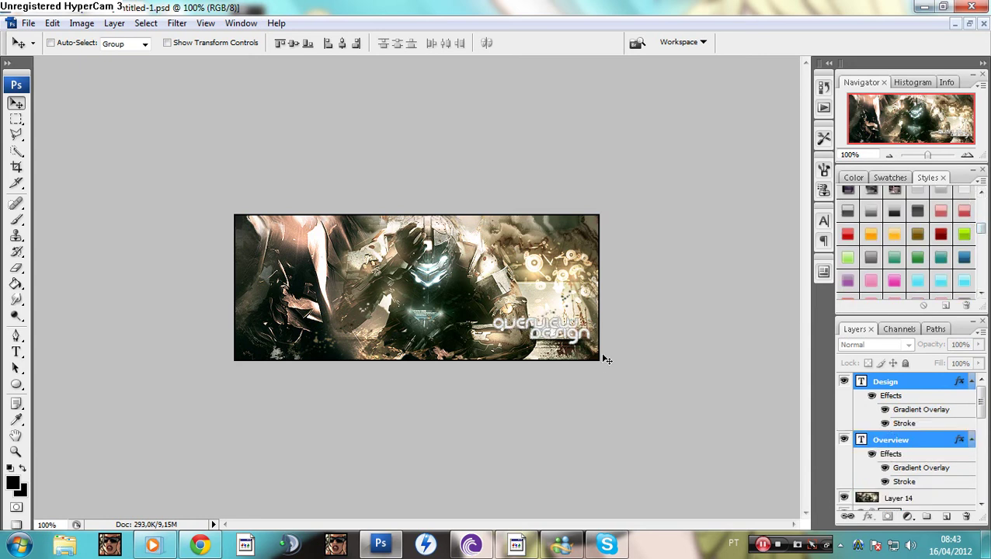
click(886, 424)
click(886, 424)
click(872, 219)
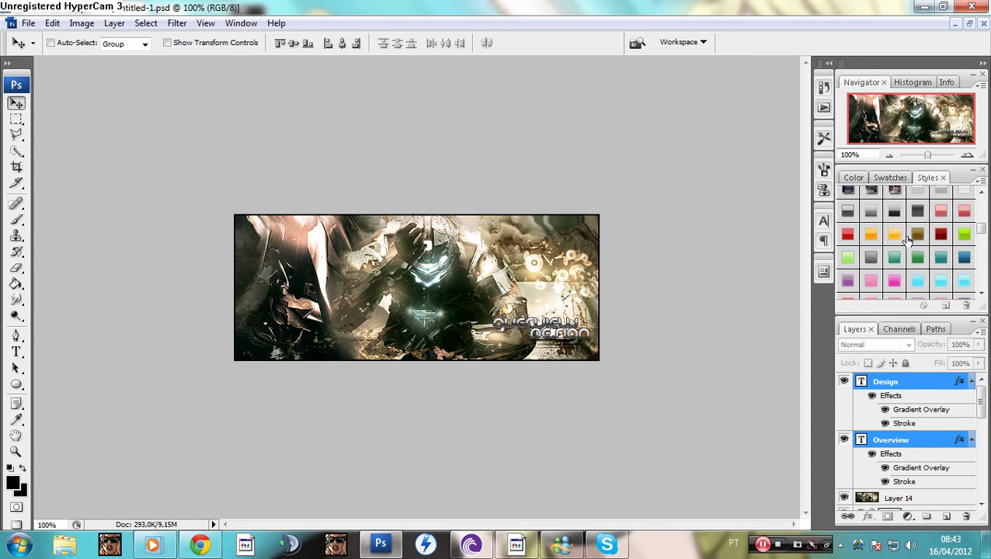
- Apply the brown Stile 13 preset to the Design and Overview text layers and hide the Stroke effect on both
click(917, 238)
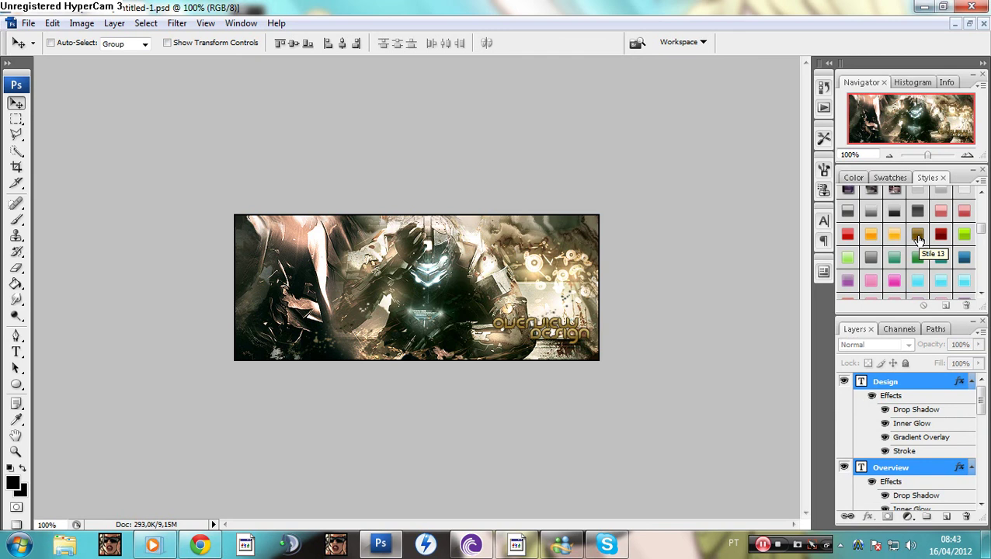
click(885, 451)
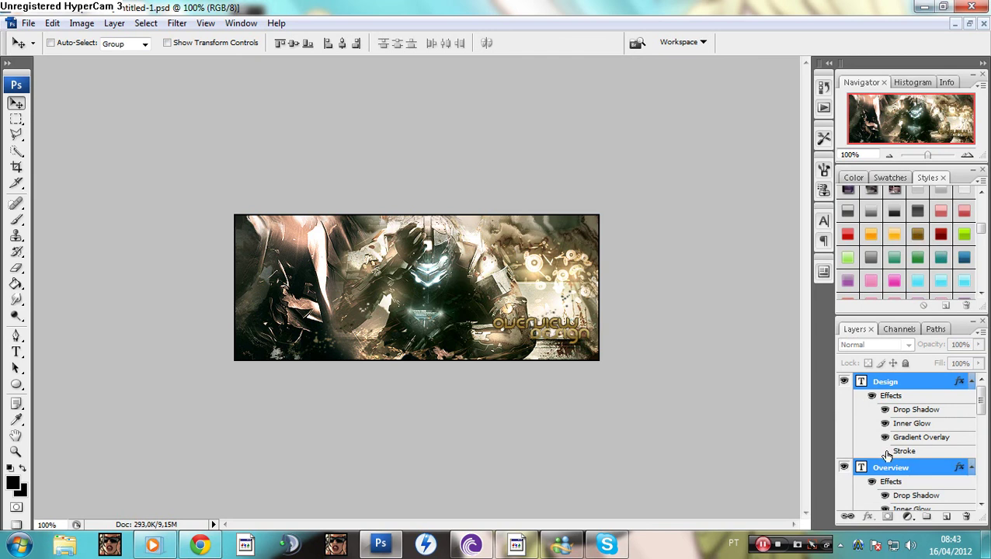
drag(981, 402, 980, 415)
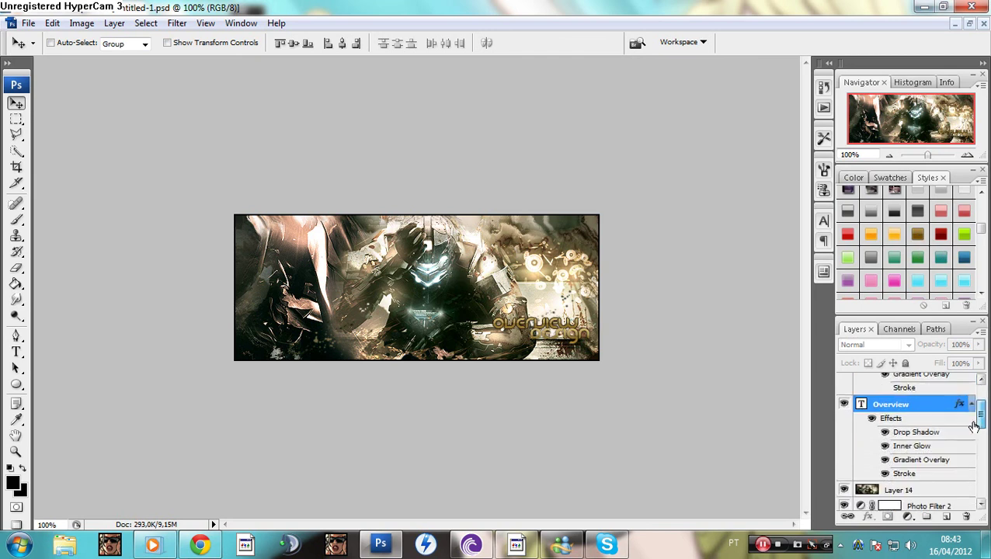
click(884, 471)
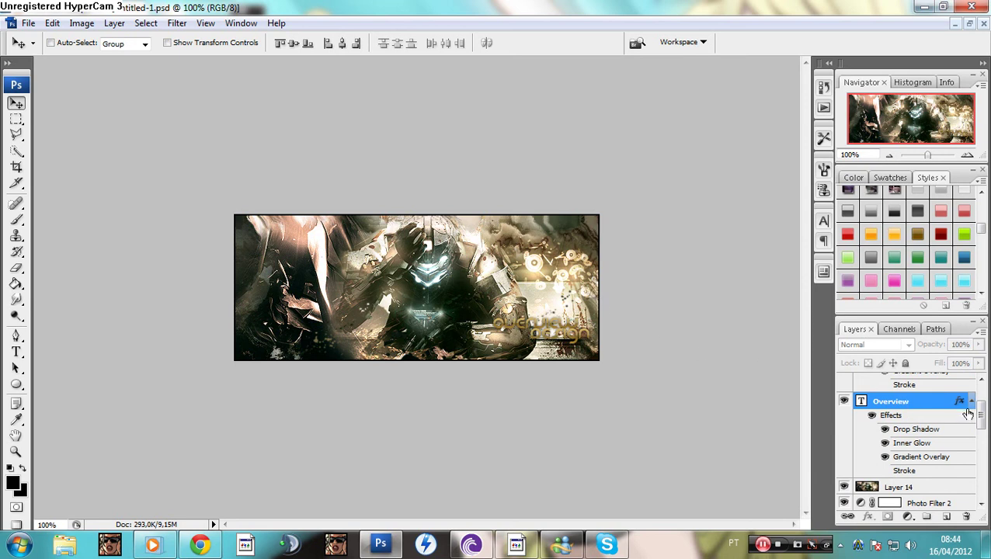
- Move both words to the lower centre of the graphic beneath the character's chest, and leave only the Design layer selected
scroll(979, 405, up, 3)
drag(489, 336, 439, 350)
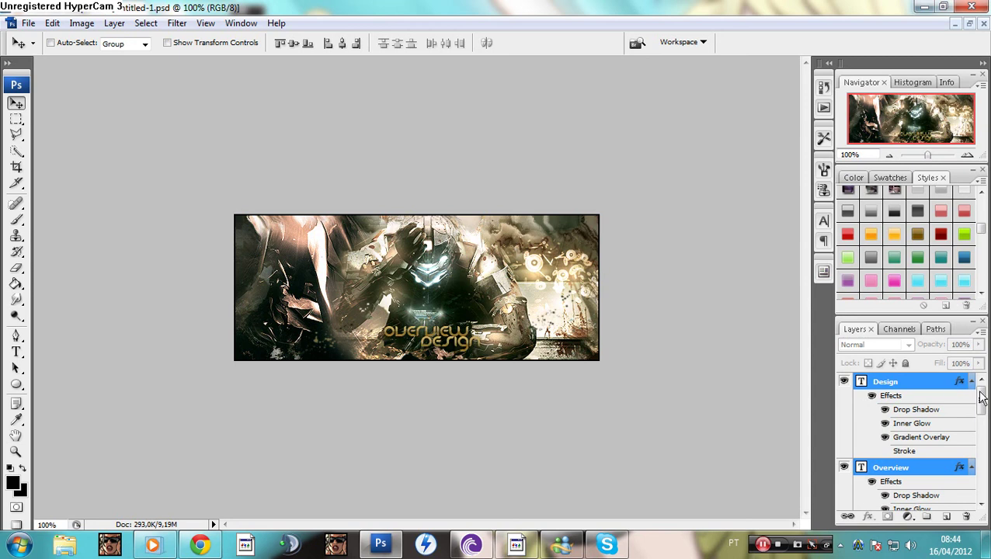
click(944, 384)
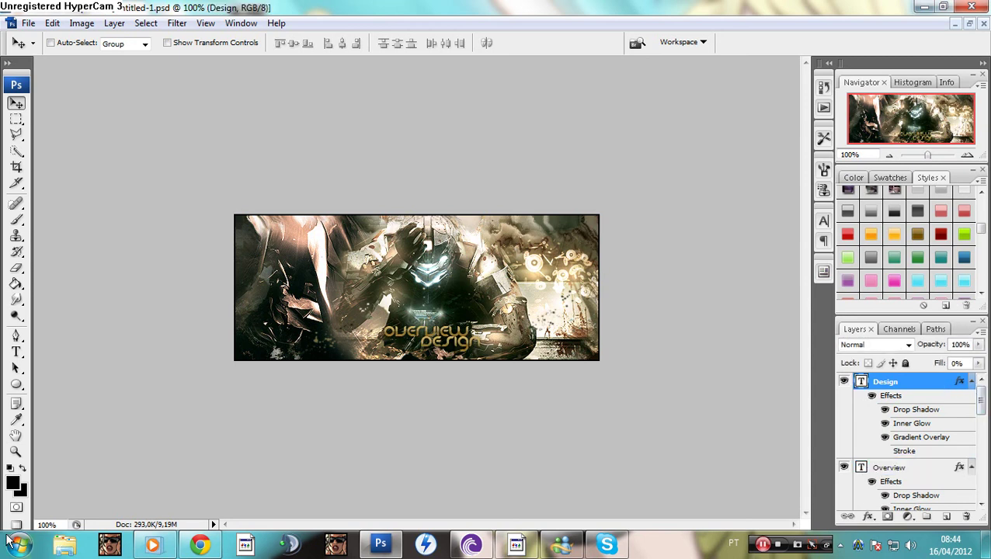
- Switch to Chrome to show the Overview Design blog
click(203, 545)
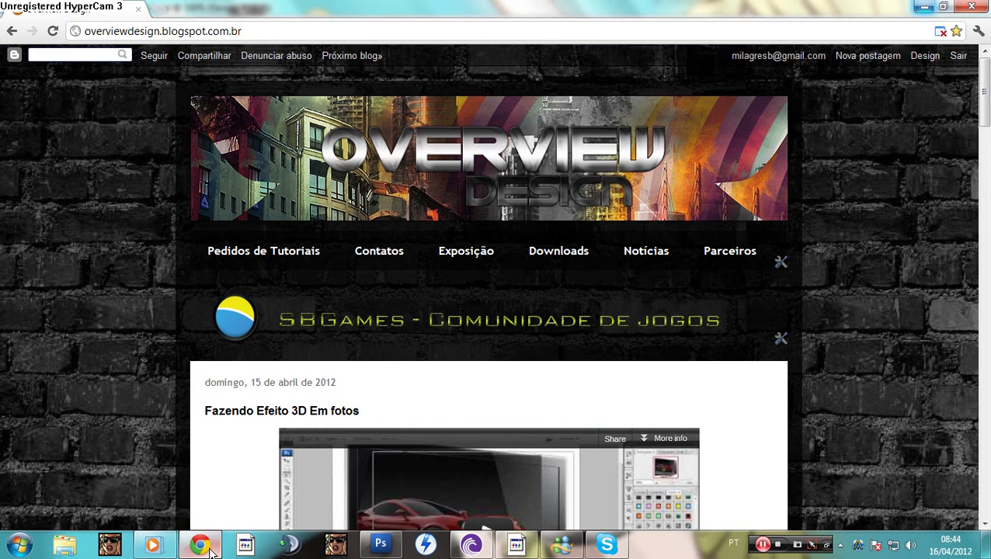